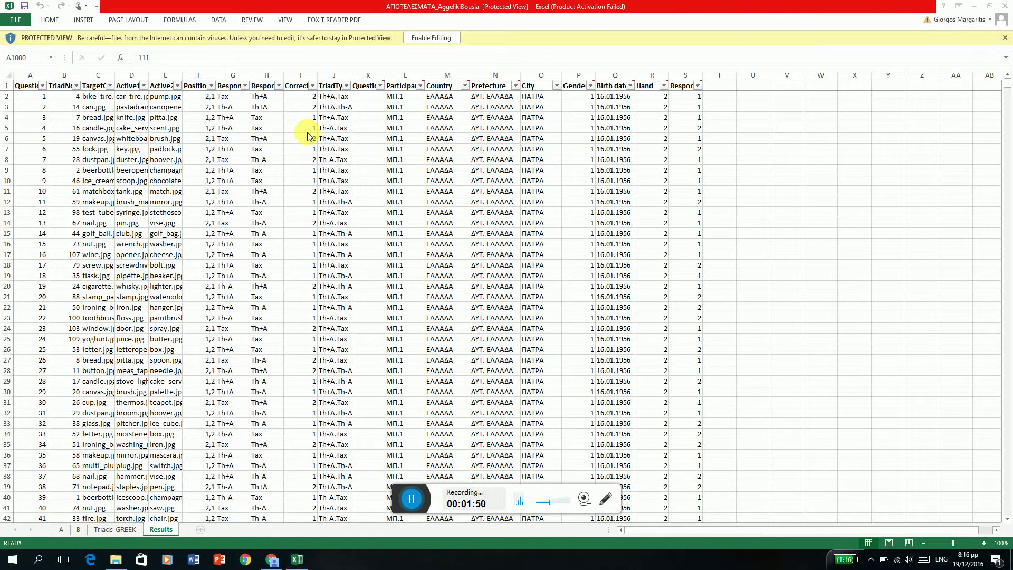
# Drag-select the Results table from the QuestionNo header in A1 across columns A–S toward the last records.
pyautogui.click(25, 90)
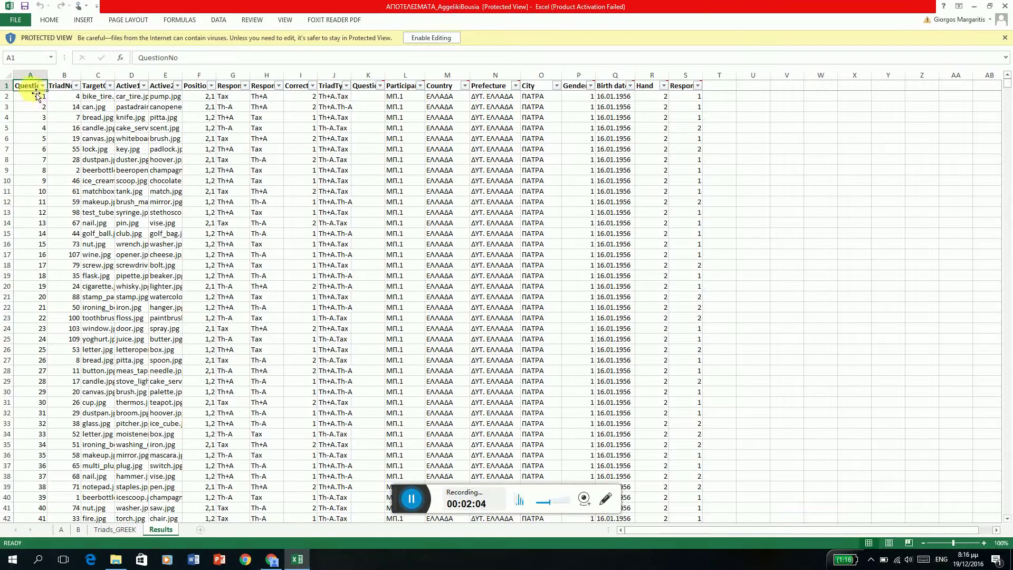
pyautogui.moveTo(30, 89)
pyautogui.mouseDown()
pyautogui.moveTo(654, 326)
pyautogui.moveTo(689, 542)
pyautogui.mouseUp()
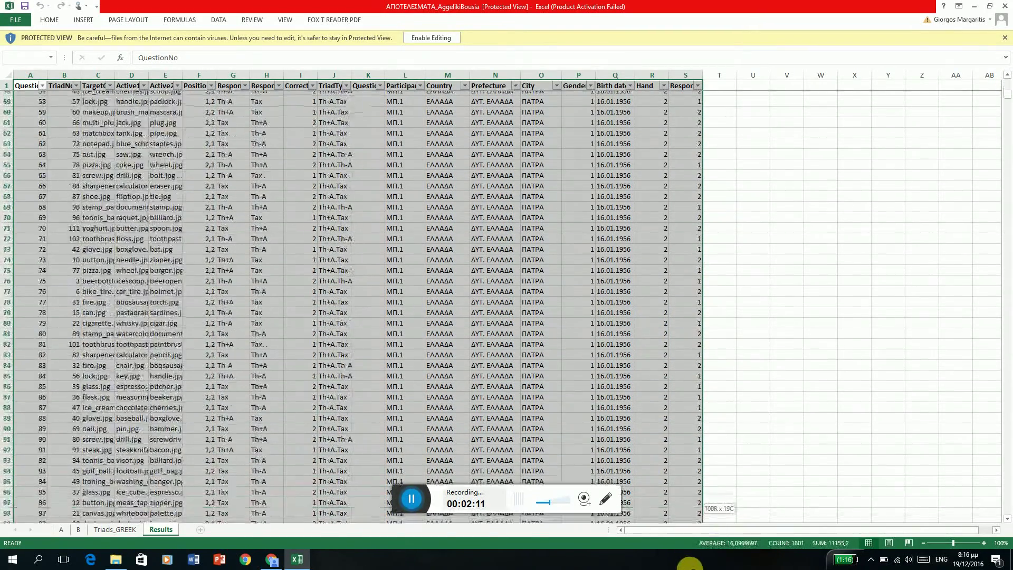
pyautogui.moveTo(689, 542)
pyautogui.mouseDown()
pyautogui.moveTo(689, 567)
pyautogui.moveTo(706, 565)
pyautogui.mouseUp()
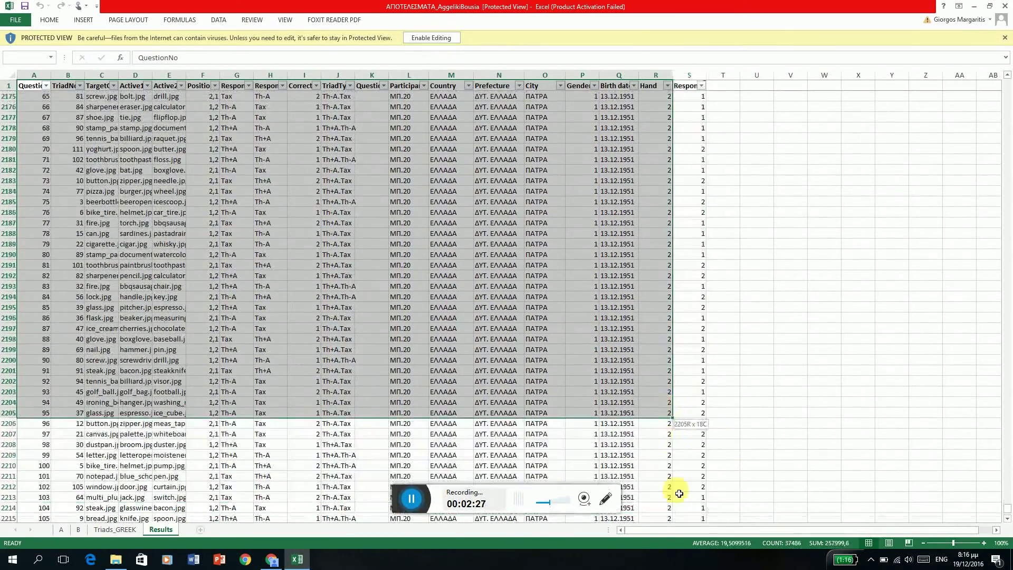
pyautogui.moveTo(706, 564)
pyautogui.mouseDown()
pyautogui.moveTo(718, 558)
pyautogui.moveTo(694, 459)
pyautogui.mouseUp()
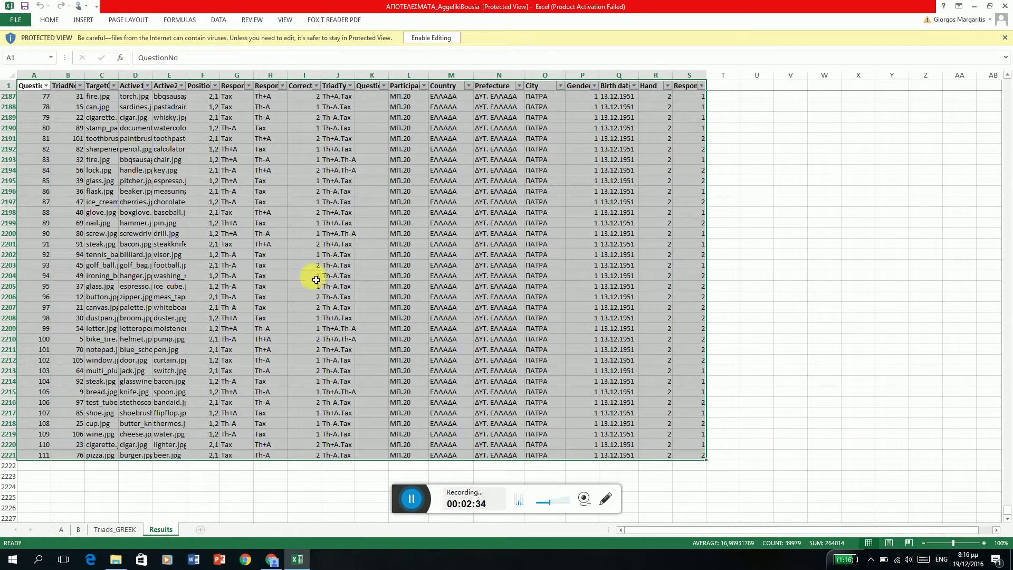
# Enable editing, then select A1:S2221 by dragging from the last row (2221) up to the headers.
pyautogui.click(429, 39)
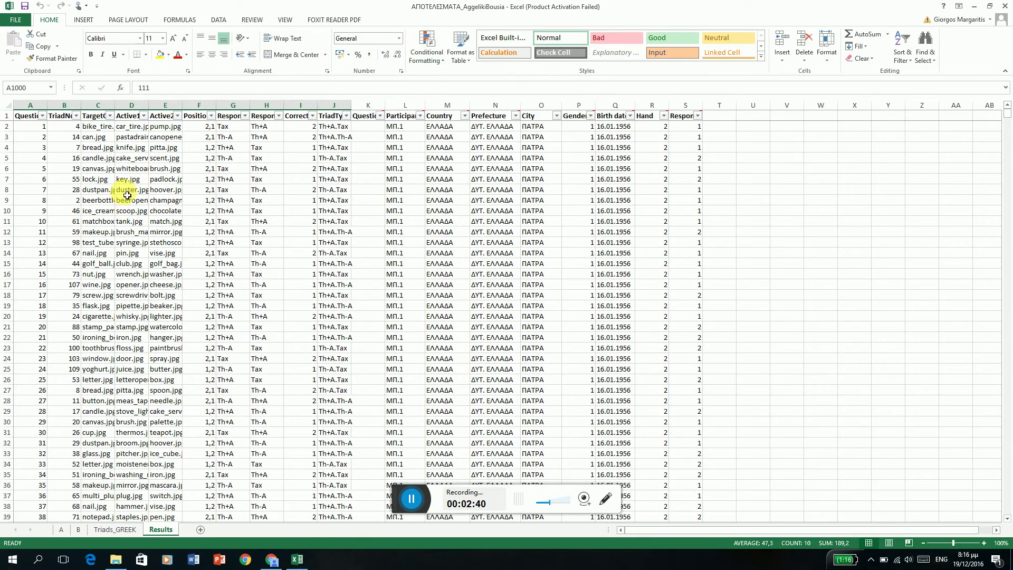
pyautogui.hotkey('ctrl', 'Down')
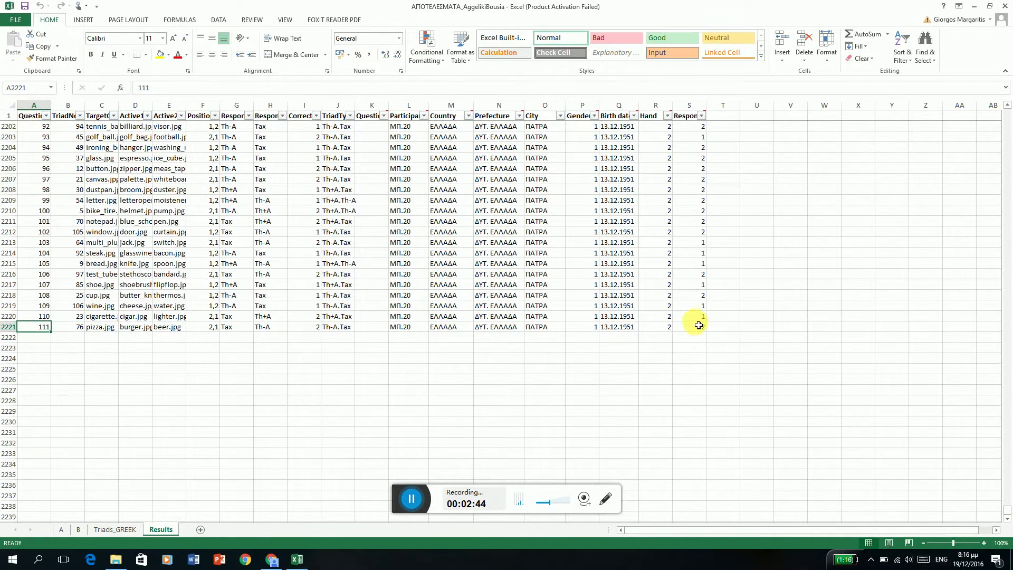
pyautogui.moveTo(691, 327); pyautogui.dragTo(691, 316)
pyautogui.moveTo(457, 176); pyautogui.dragTo(5, 5)
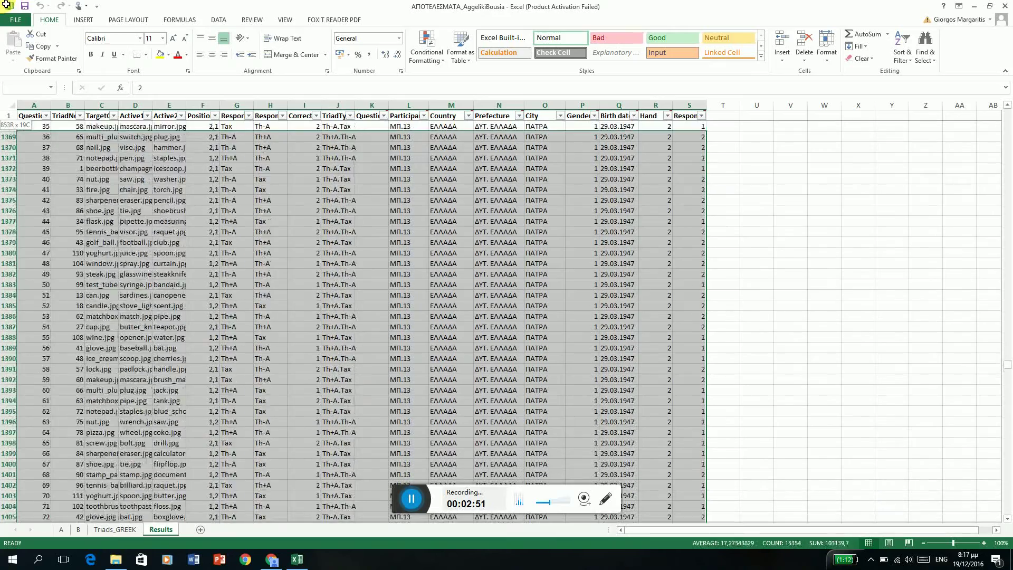
pyautogui.moveTo(5, 6); pyautogui.dragTo(5, 5)
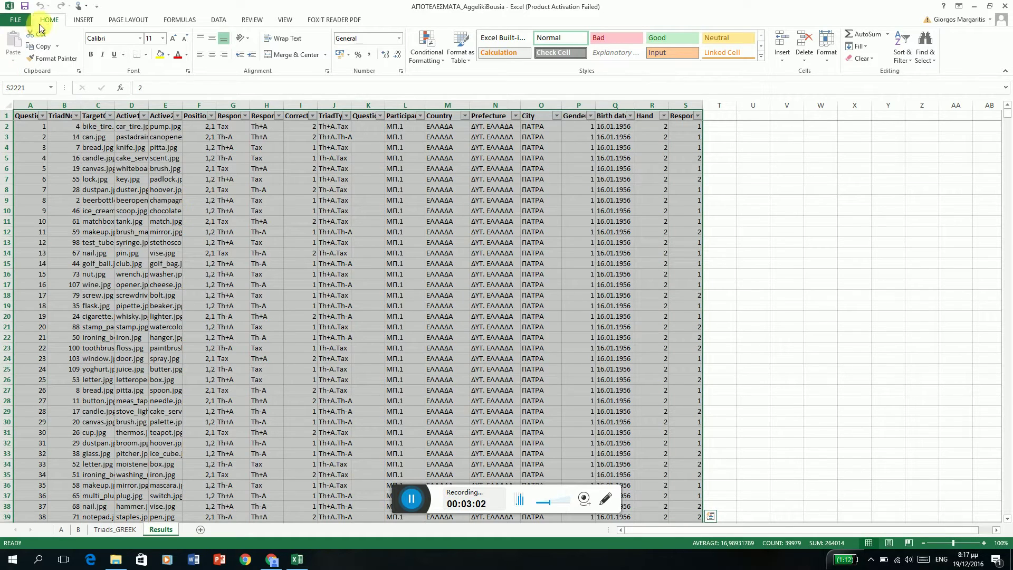
# Insert a PivotTable from Results!$A$1:$S$2221 with New Worksheet as the destination.
pyautogui.click(81, 21)
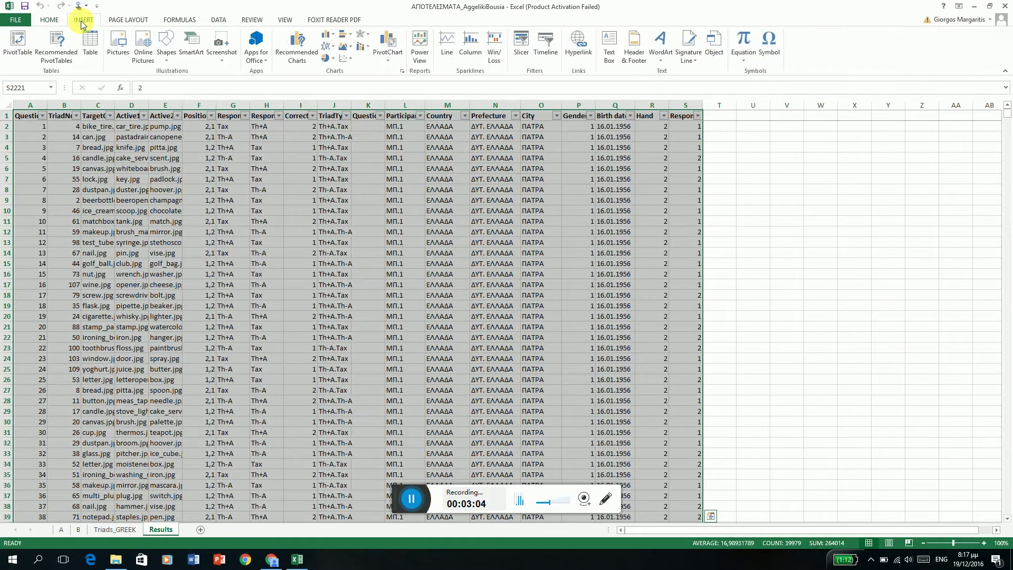
pyautogui.click(21, 49)
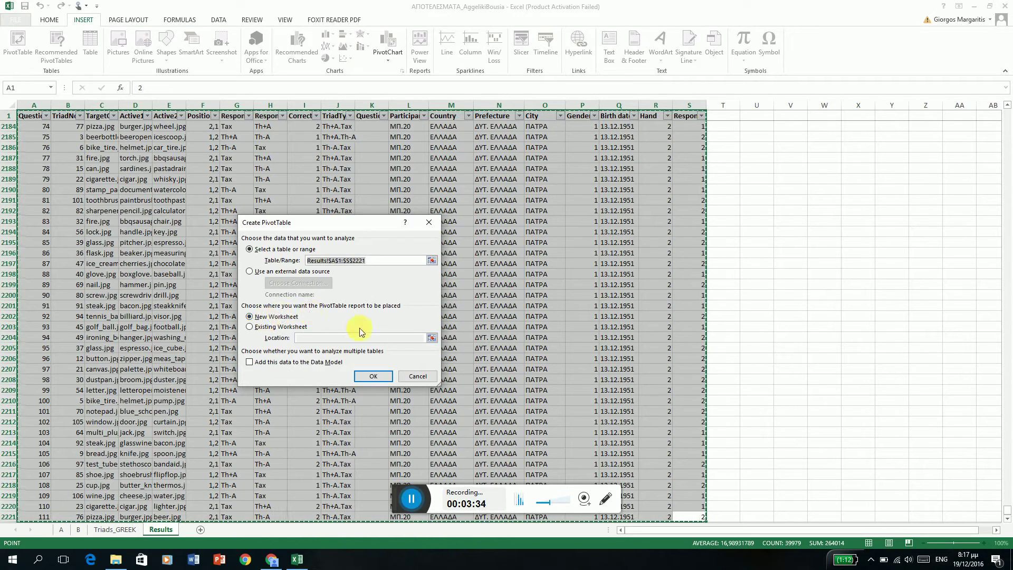
# Create the PivotTable on Sheet2 and put Participant in Rows, listing МП.1 to МП.20.
pyautogui.click(371, 376)
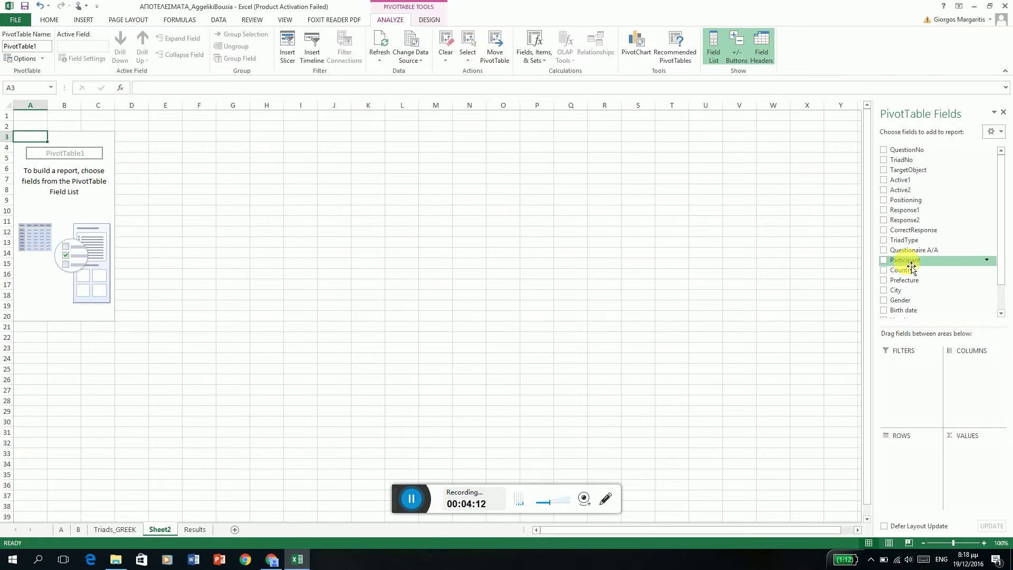
pyautogui.moveTo(912, 264); pyautogui.dragTo(927, 478)
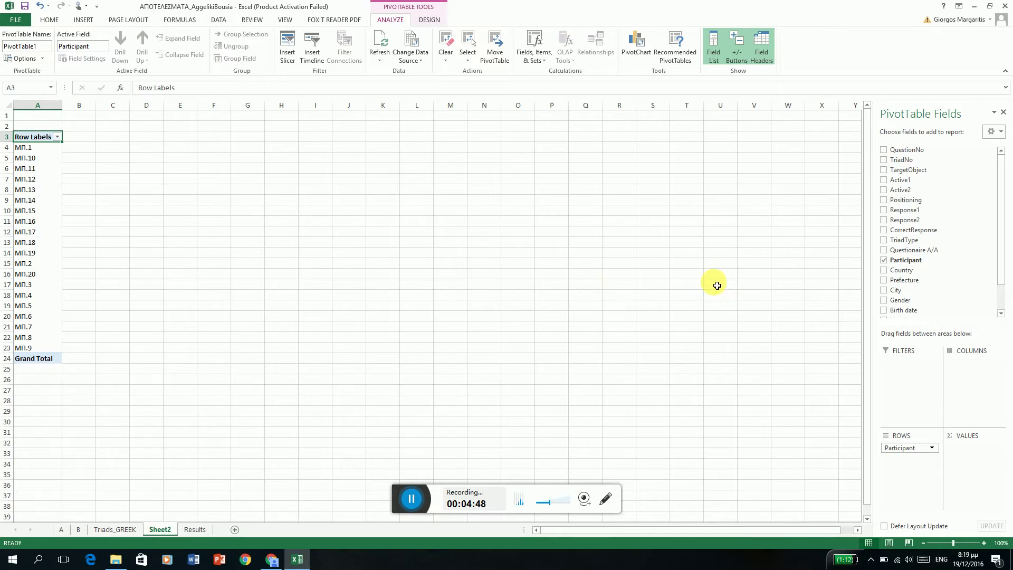
# Add Gender to the pivot Columns, producing 0 and 1 columns beside Grand Total.
pyautogui.moveTo(912, 300)
pyautogui.mouseDown()
pyautogui.moveTo(988, 399)
pyautogui.moveTo(977, 389)
pyautogui.mouseUp()
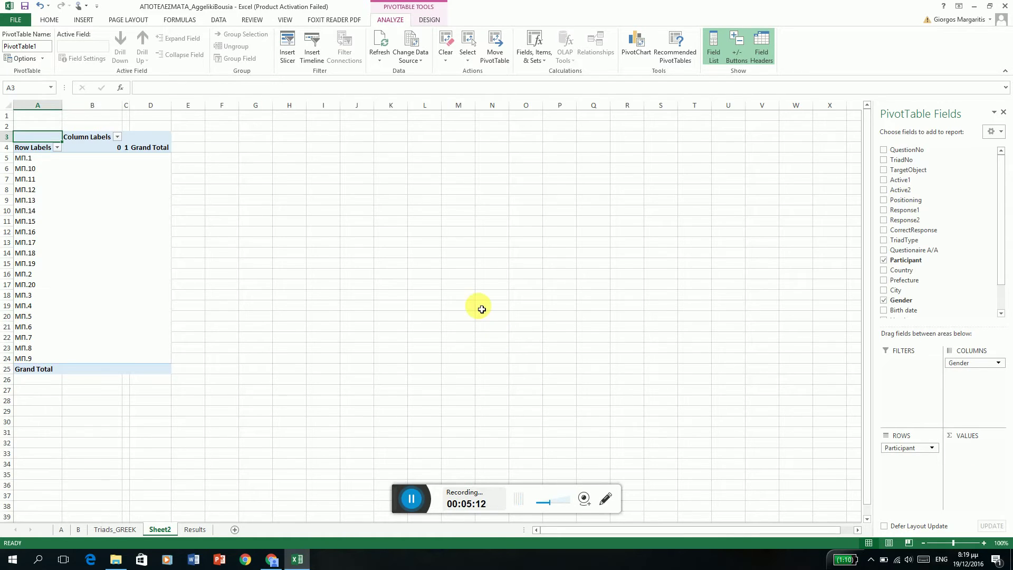
pyautogui.click(109, 151)
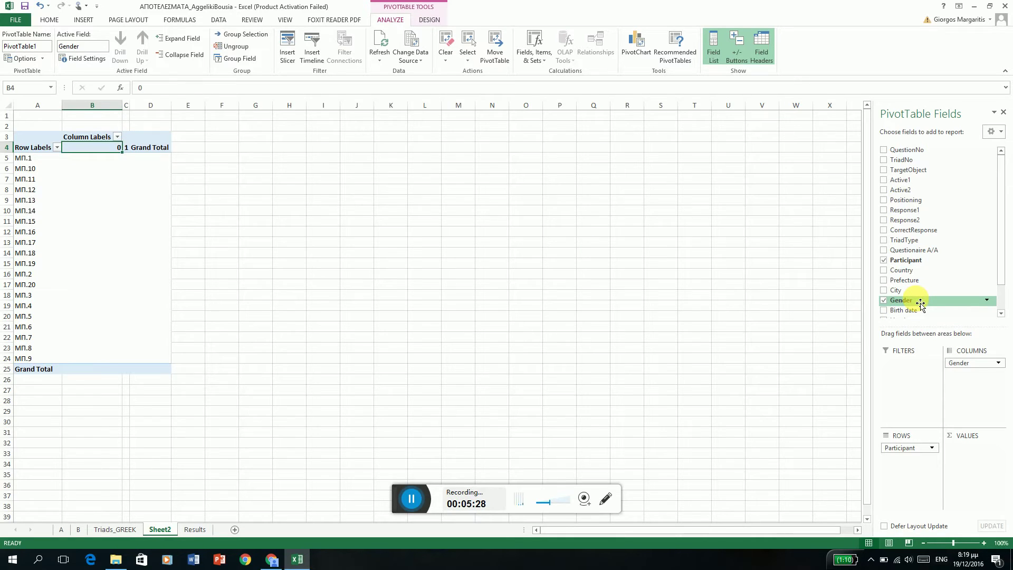
# Put Gender into Values as Sum of Gender, giving 111 per Gender-1 participant and 1221 total.
pyautogui.moveTo(921, 304)
pyautogui.mouseDown()
pyautogui.moveTo(986, 454)
pyautogui.moveTo(976, 450)
pyautogui.mouseUp()
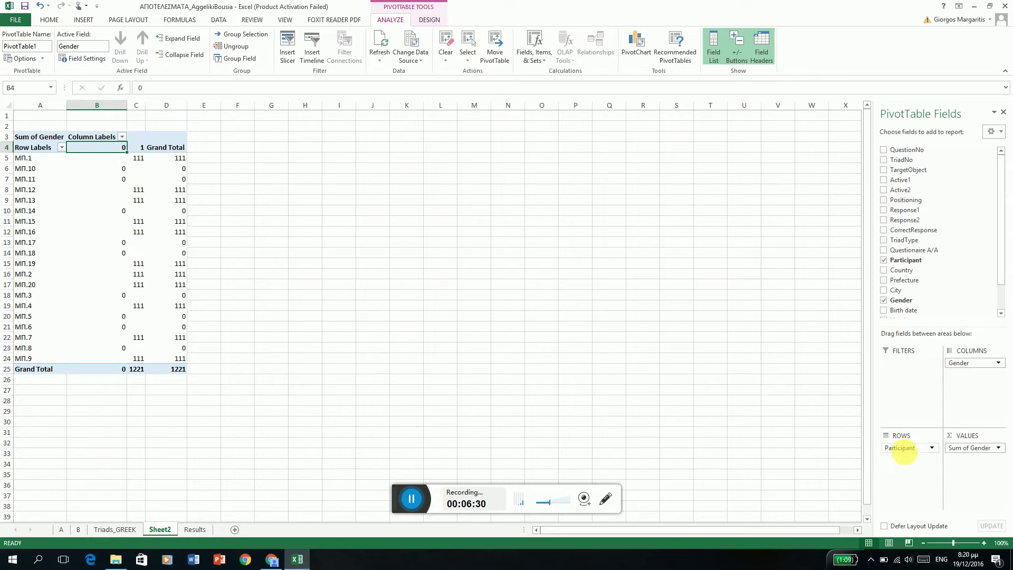
# Change the Gender value field summary from Sum to Count, totalling 999, 1221 and 2220.
pyautogui.click(998, 448)
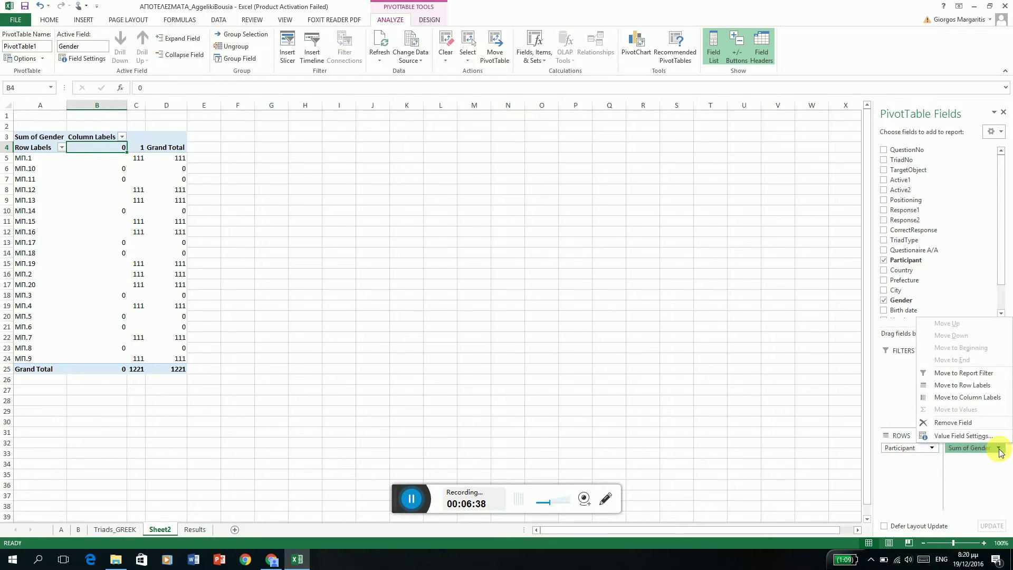
pyautogui.click(962, 436)
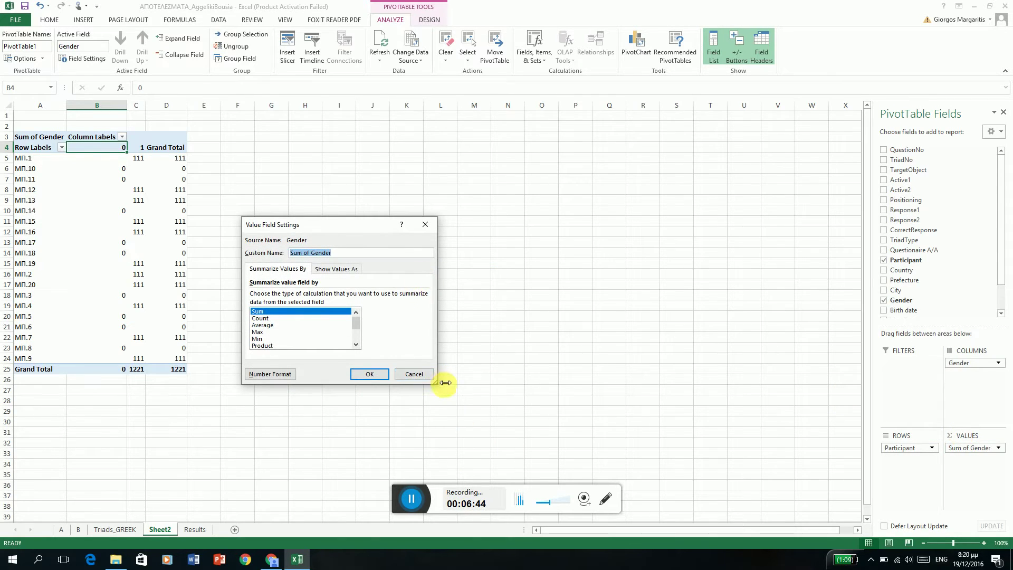
pyautogui.moveTo(442, 388); pyautogui.dragTo(673, 469)
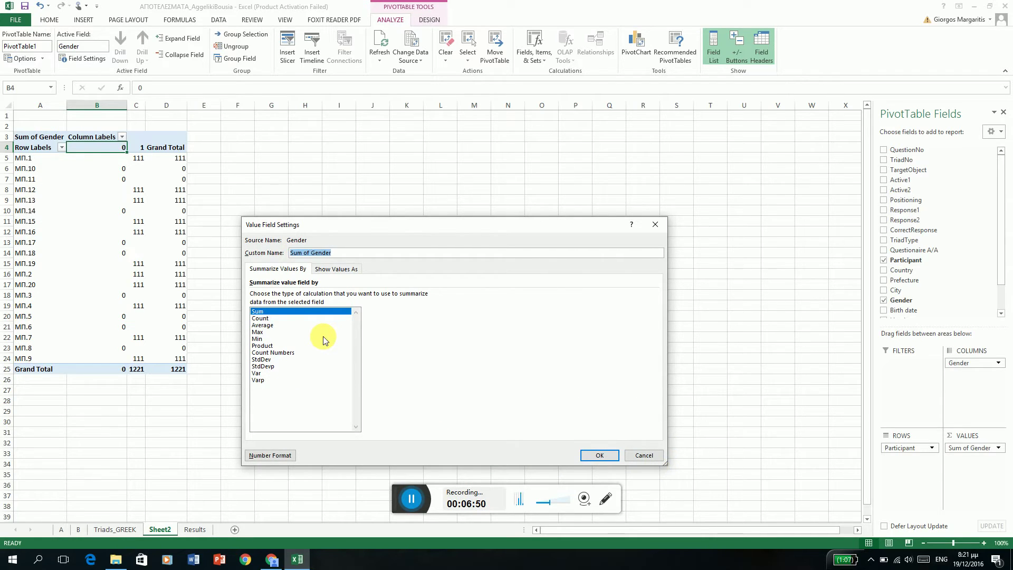
pyautogui.click(259, 319)
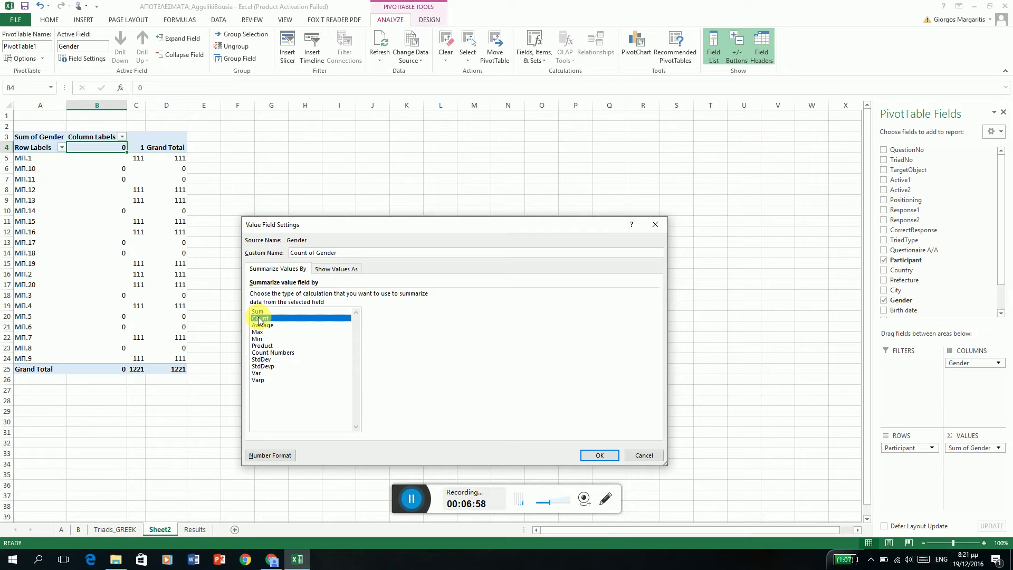
pyautogui.click(273, 326)
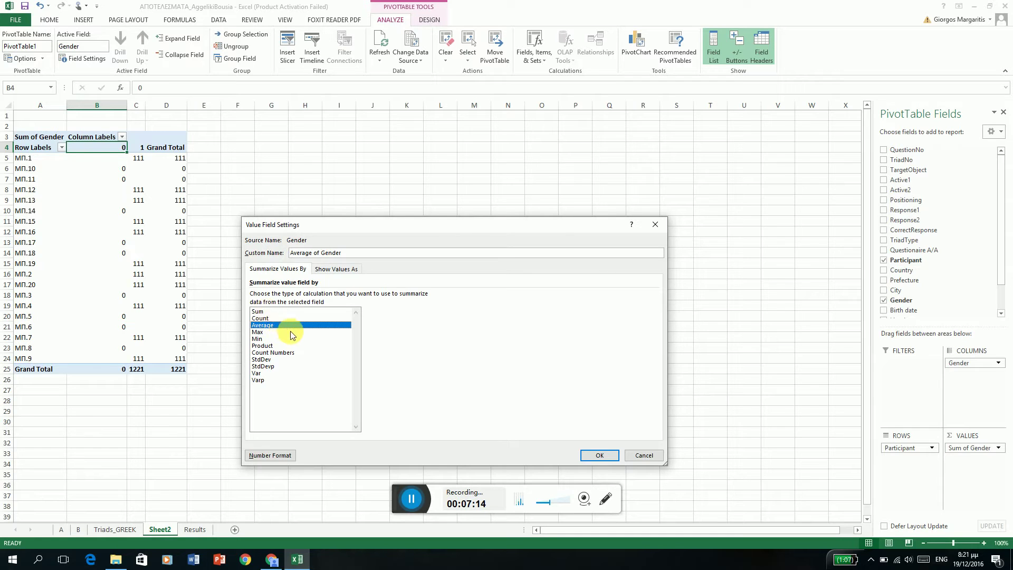
pyautogui.click(261, 318)
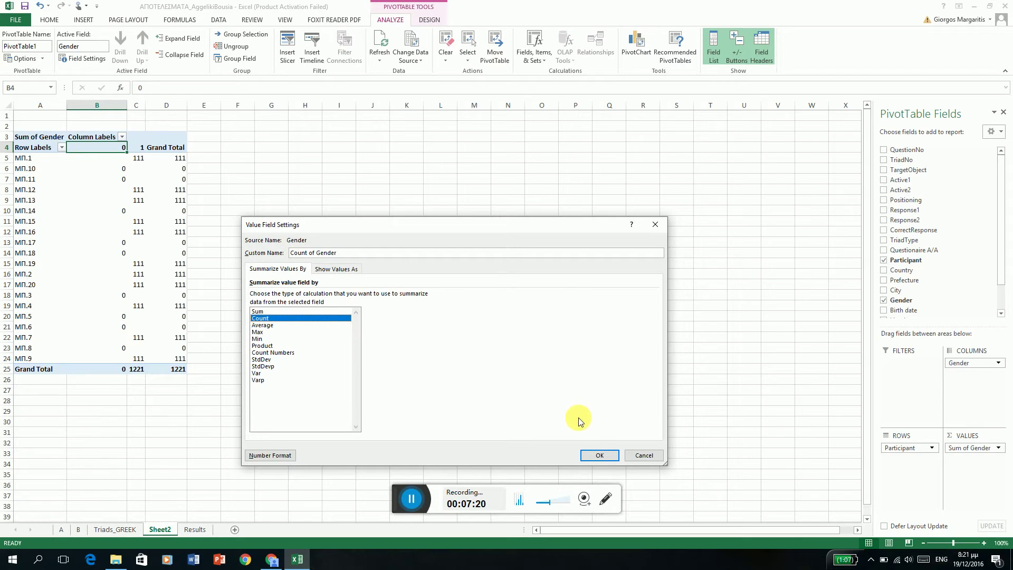
pyautogui.click(597, 457)
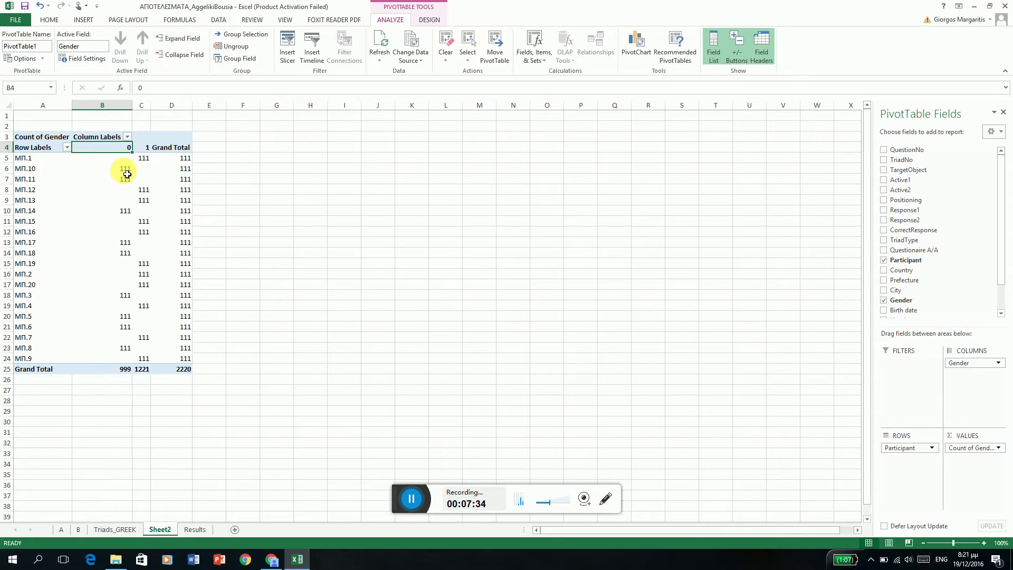
pyautogui.click(24, 168)
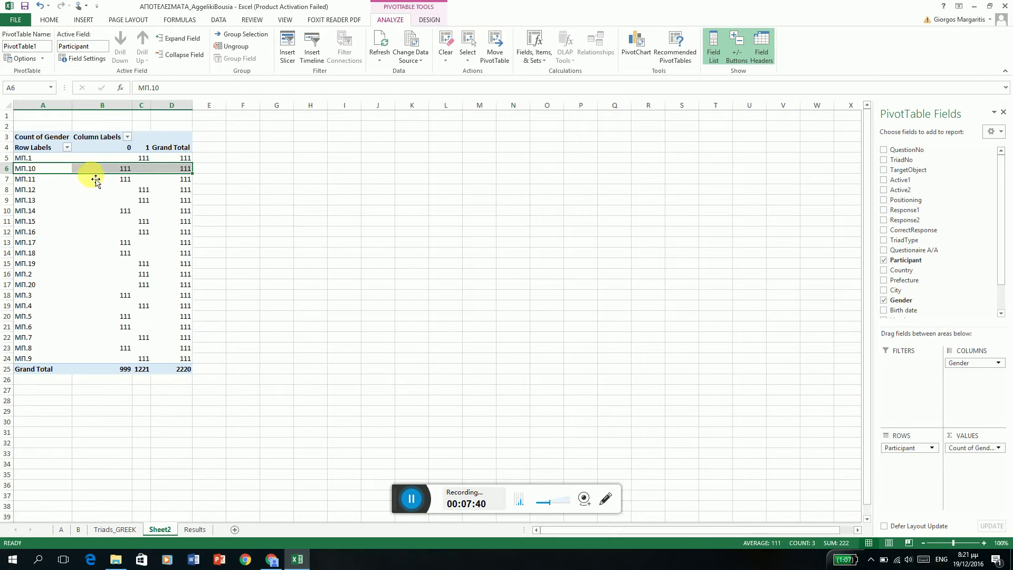
pyautogui.click(144, 156)
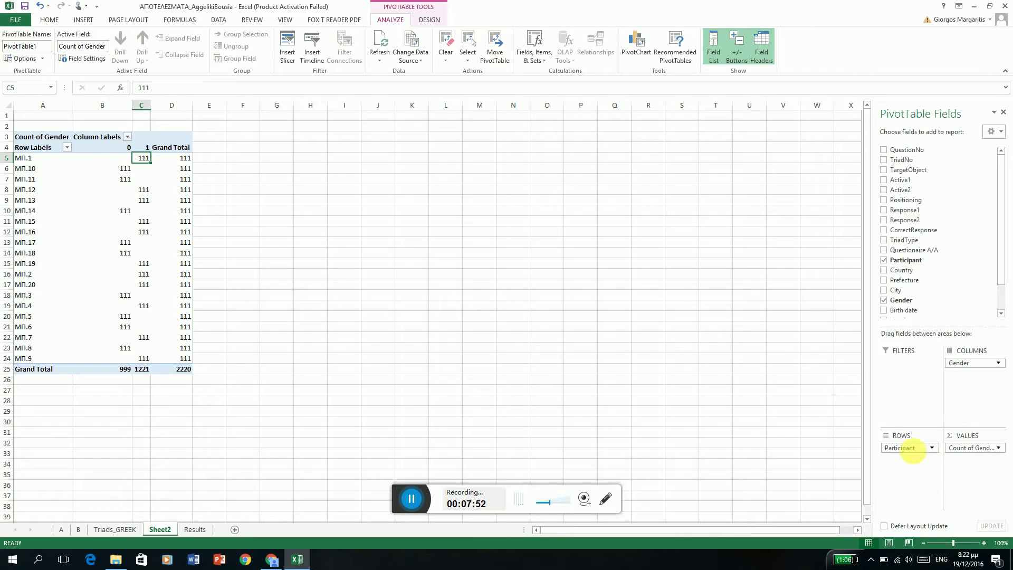
pyautogui.moveTo(916, 453); pyautogui.dragTo(823, 362)
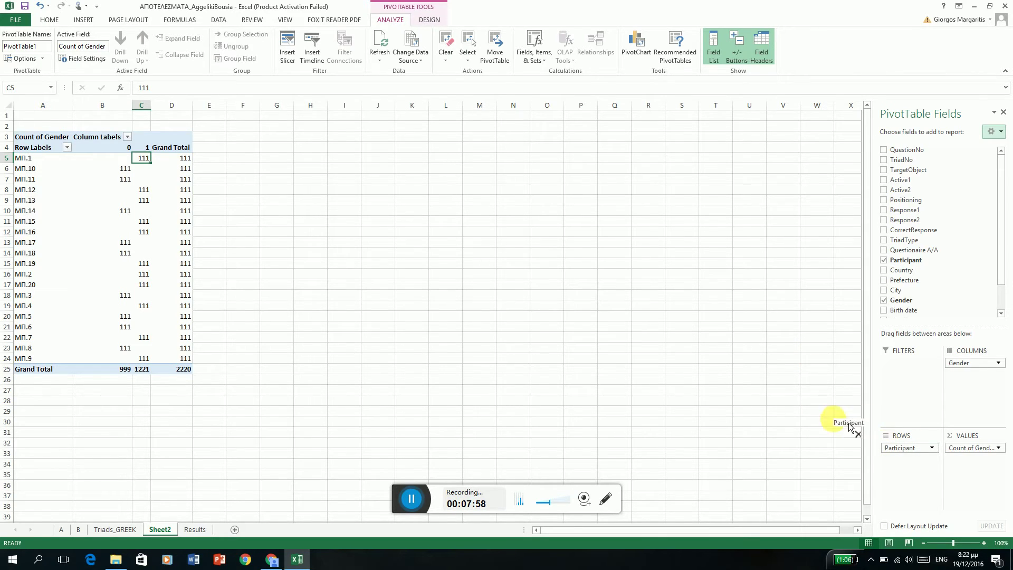
# Remove Participant from the pivot Rows, leaving one Count of Gender row: 999, 1221, 2220.
pyautogui.moveTo(823, 362)
pyautogui.mouseDown()
pyautogui.moveTo(757, 319)
pyautogui.moveTo(831, 377)
pyautogui.moveTo(864, 425)
pyautogui.moveTo(747, 303)
pyautogui.moveTo(784, 303)
pyautogui.moveTo(776, 334)
pyautogui.moveTo(842, 370)
pyautogui.moveTo(830, 366)
pyautogui.mouseUp()
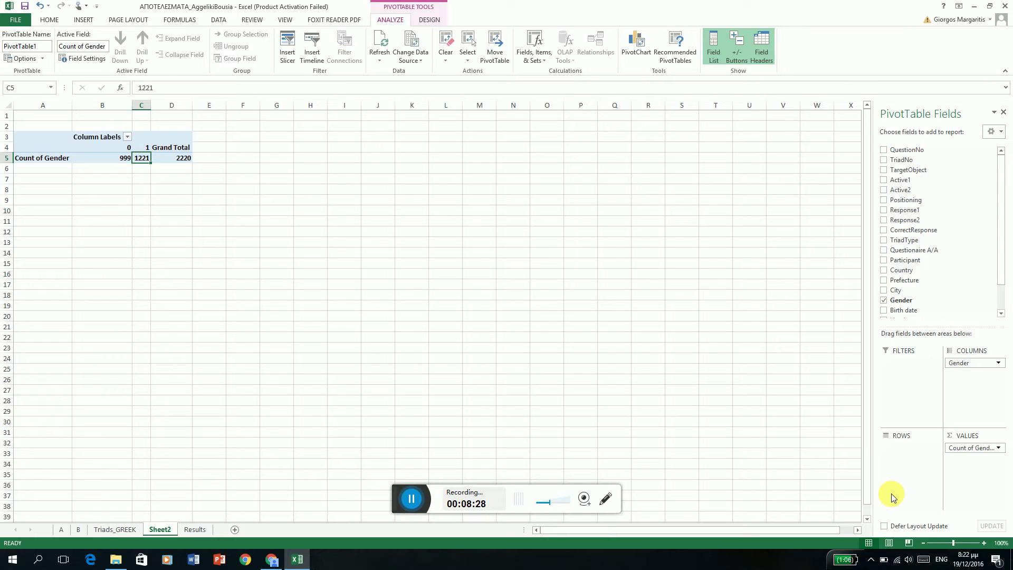
# Remove Gender from Columns and Count of Gender from Values, emptying the PivotTable.
pyautogui.moveTo(959, 363); pyautogui.dragTo(961, 367)
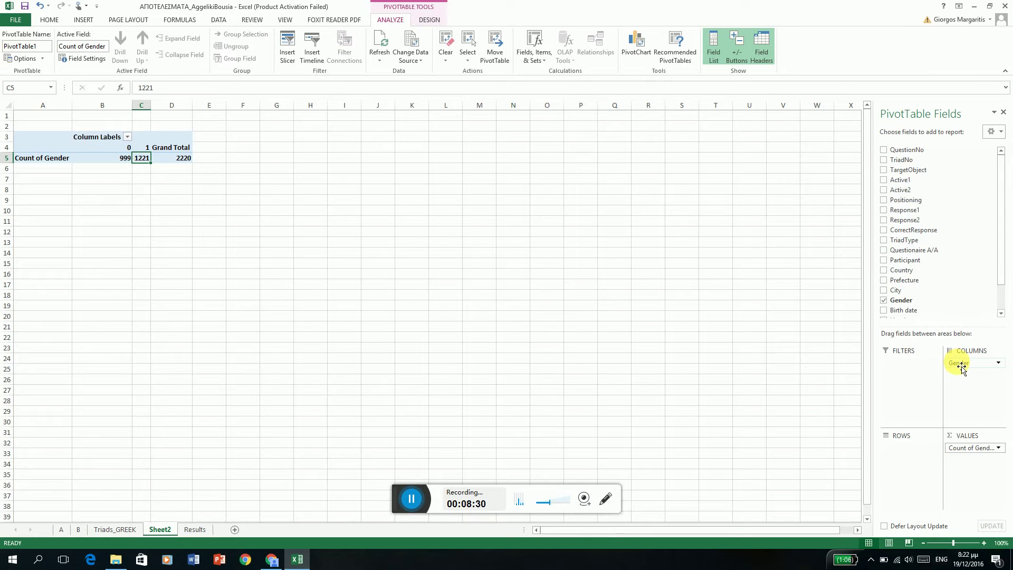
pyautogui.moveTo(960, 368); pyautogui.dragTo(691, 340)
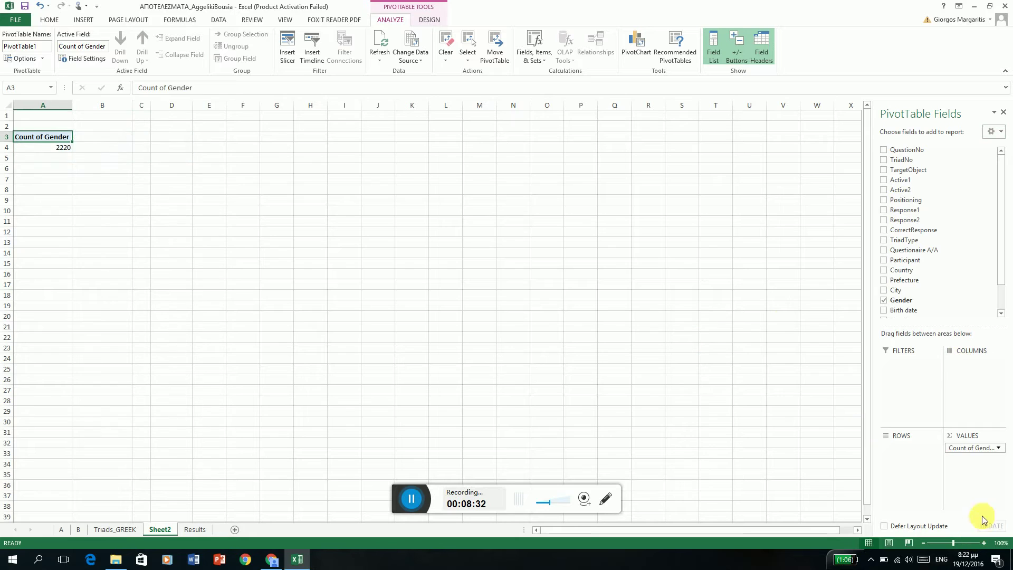
pyautogui.moveTo(963, 449)
pyautogui.mouseDown()
pyautogui.moveTo(798, 335)
pyautogui.moveTo(765, 330)
pyautogui.mouseUp()
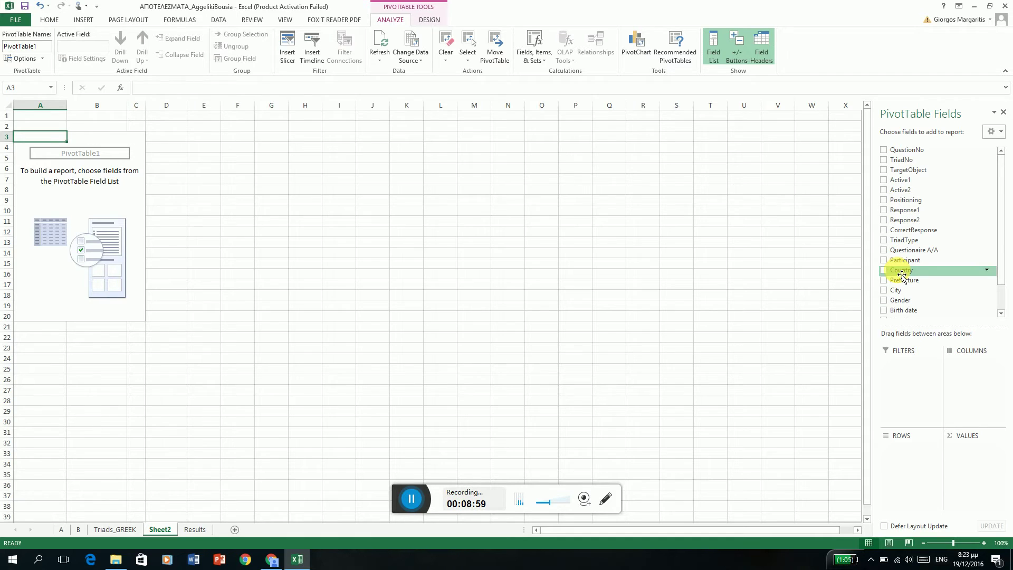
# Put Country in Rows showing ΕΛΛΑΔΑ, then add Country to Values as a count.
pyautogui.moveTo(901, 274)
pyautogui.mouseDown()
pyautogui.moveTo(918, 471)
pyautogui.moveTo(906, 466)
pyautogui.mouseUp()
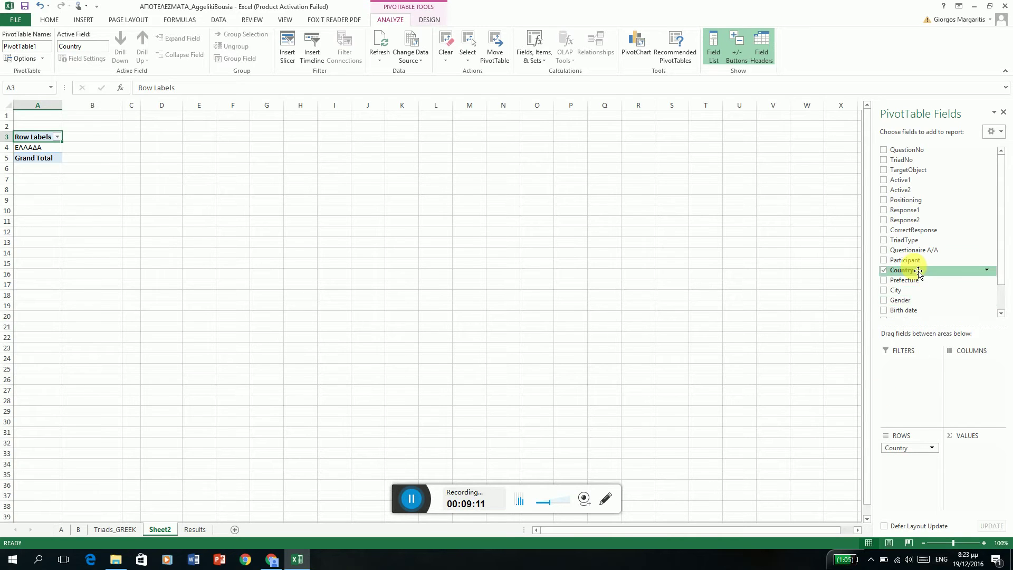
pyautogui.moveTo(908, 273); pyautogui.dragTo(988, 481)
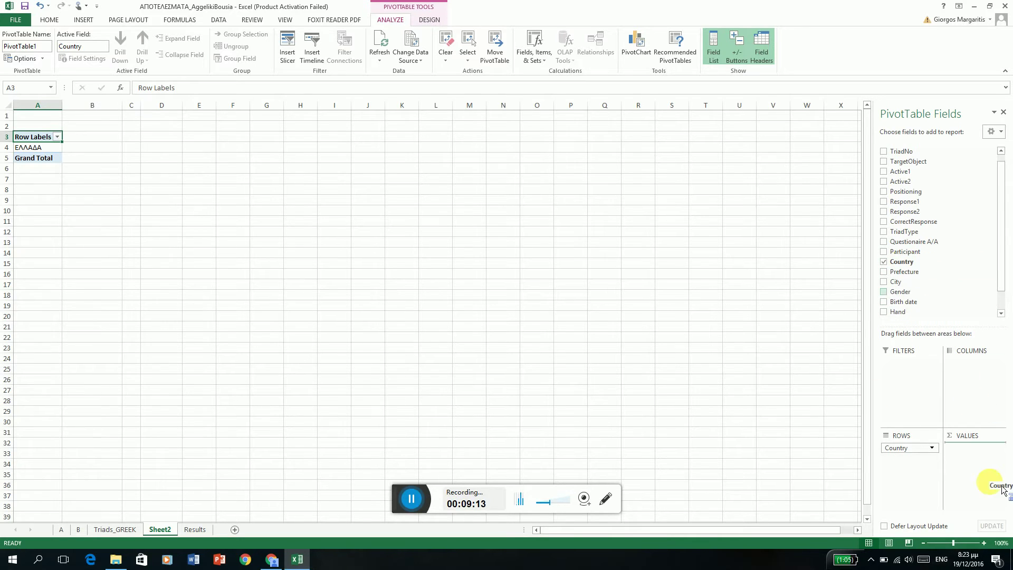
pyautogui.click(986, 447)
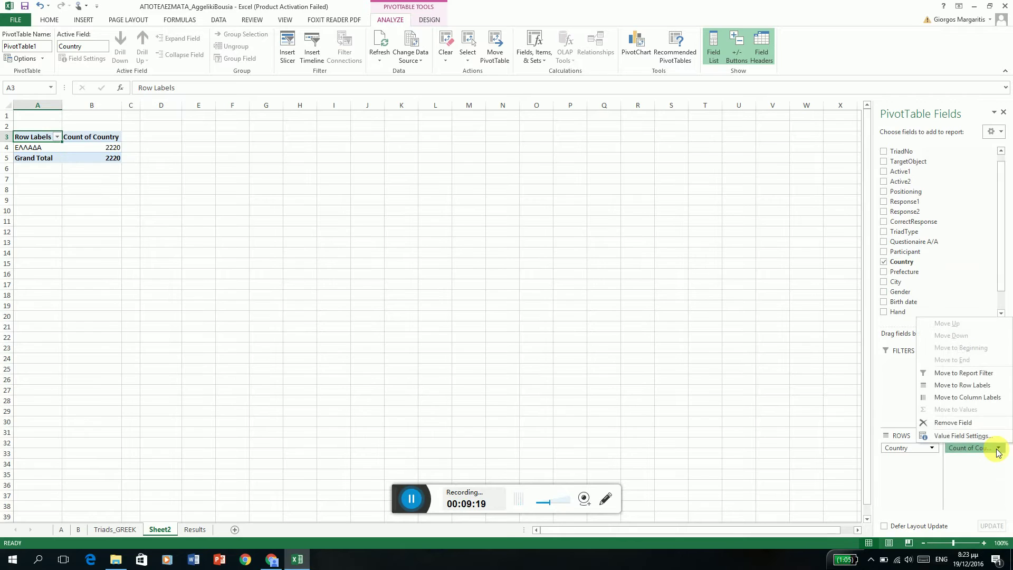
pyautogui.click(973, 437)
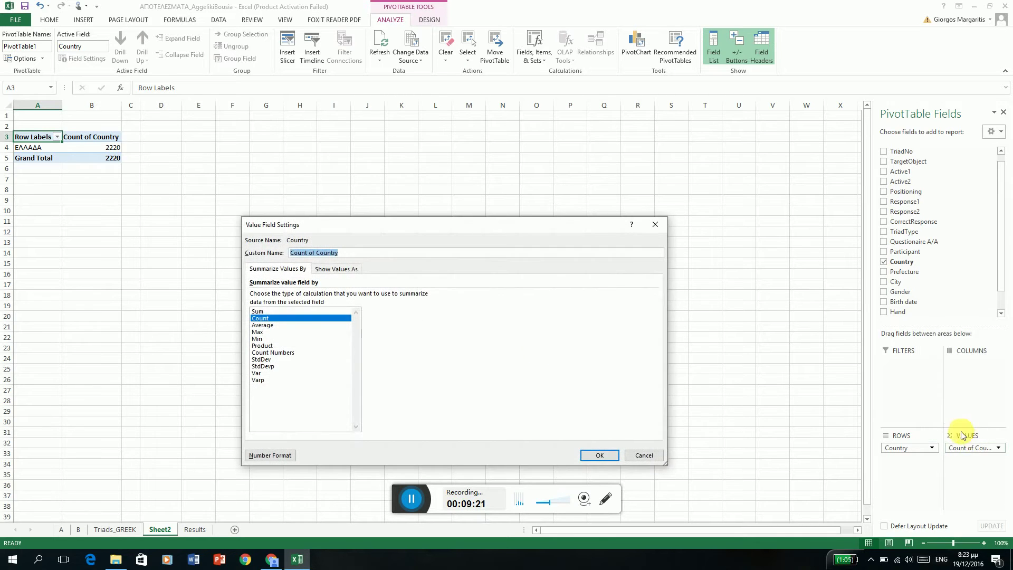
pyautogui.click(266, 324)
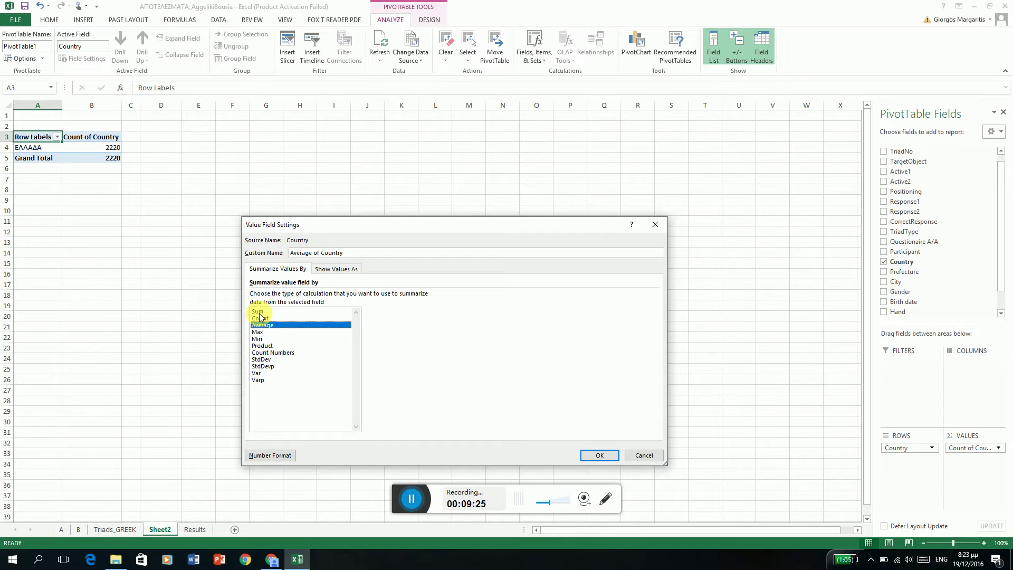
pyautogui.click(259, 318)
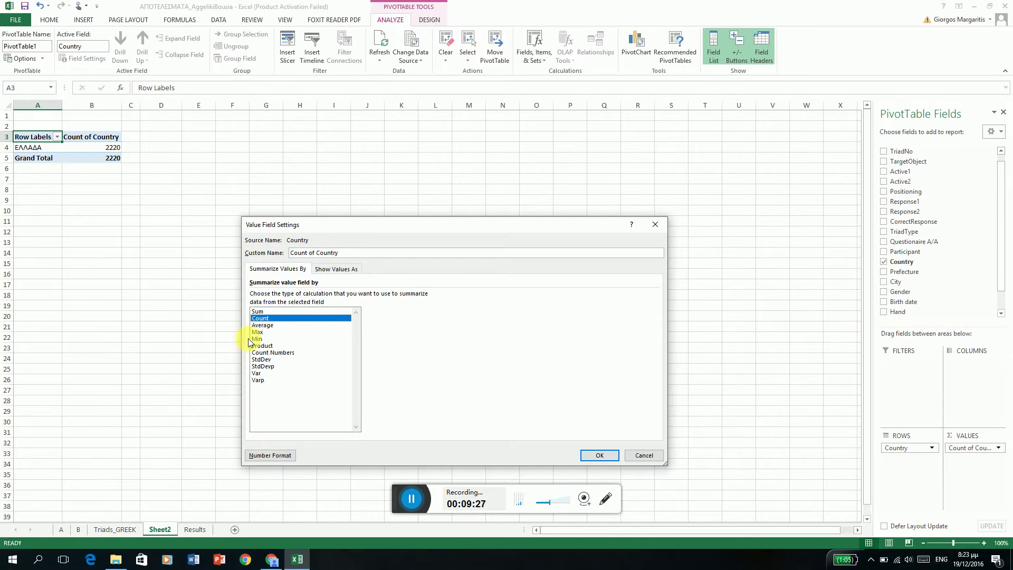
pyautogui.doubleClick(260, 319)
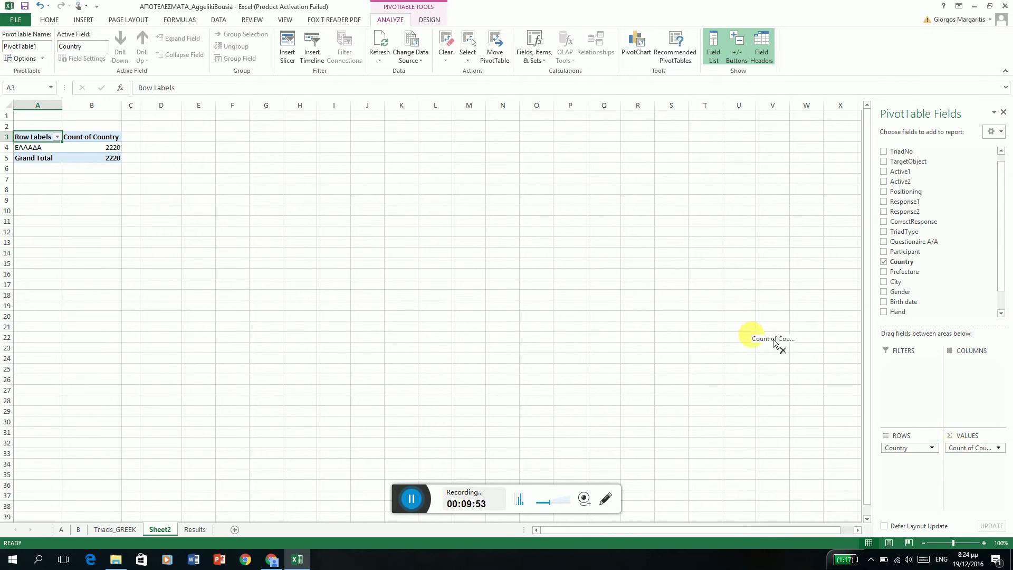
# Replace Country and Count of Country with Gender as columns and Hand as rows.
pyautogui.moveTo(959, 450); pyautogui.dragTo(759, 340)
pyautogui.moveTo(906, 448); pyautogui.dragTo(714, 385)
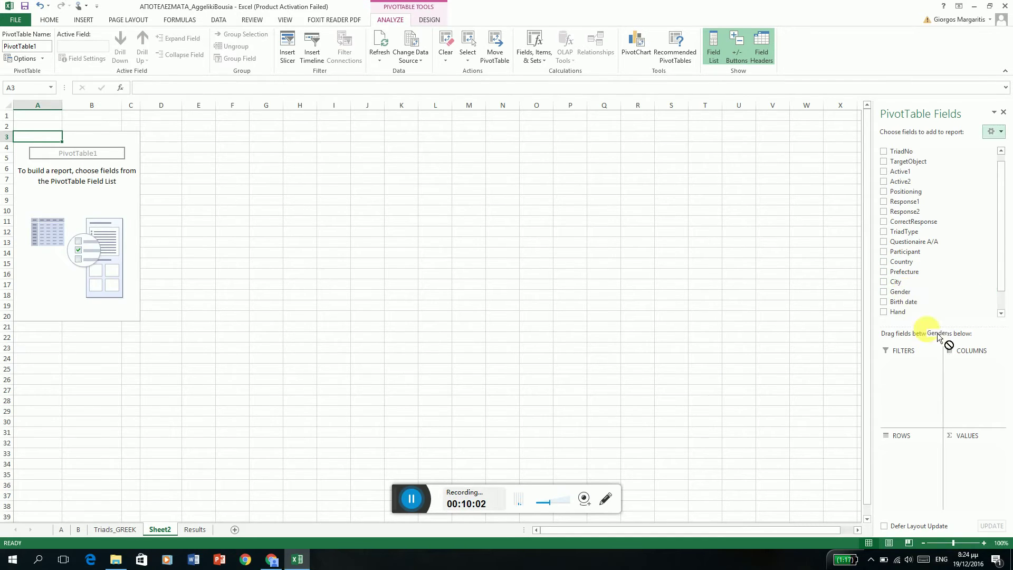
pyautogui.moveTo(910, 296); pyautogui.dragTo(988, 392)
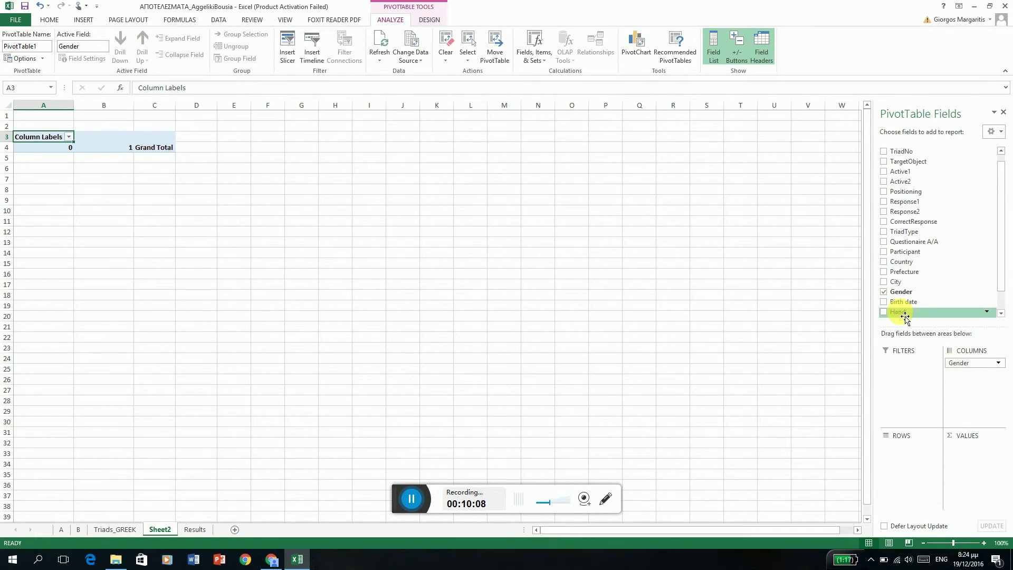
pyautogui.moveTo(905, 316); pyautogui.dragTo(923, 459)
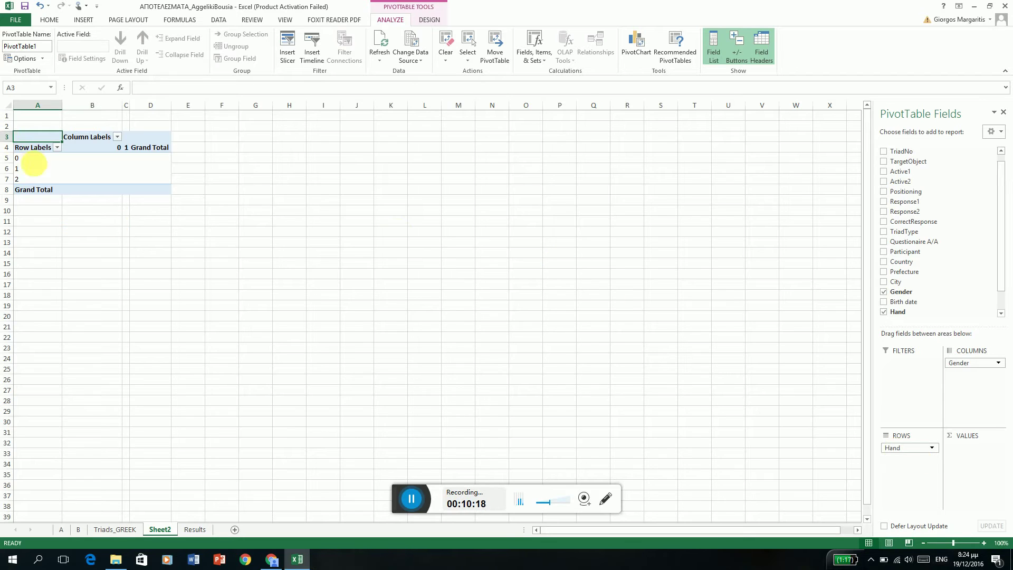
# Step through the Hand 0, 1 and 2 row labels.
pyautogui.click(35, 164)
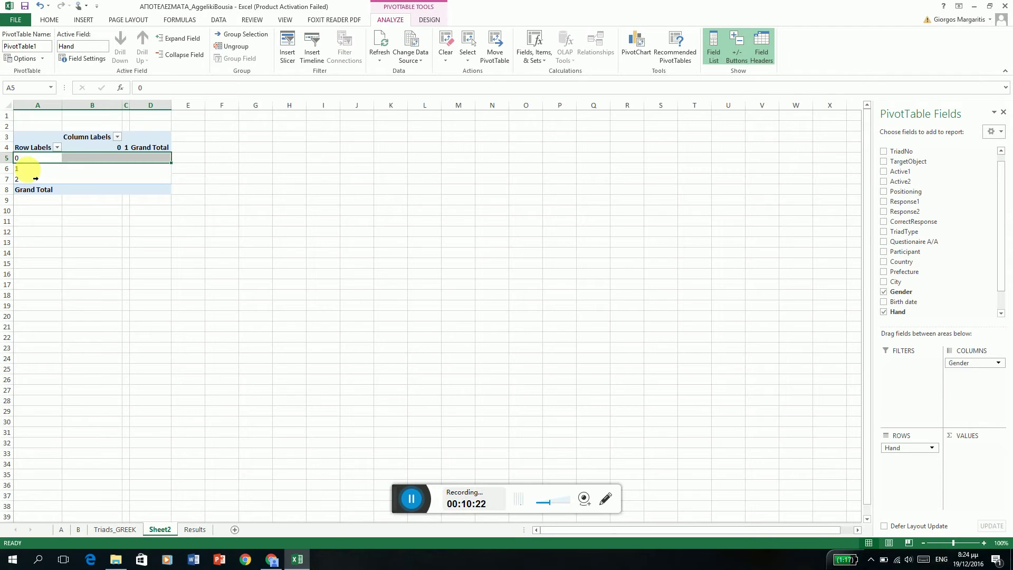
pyautogui.click(35, 168)
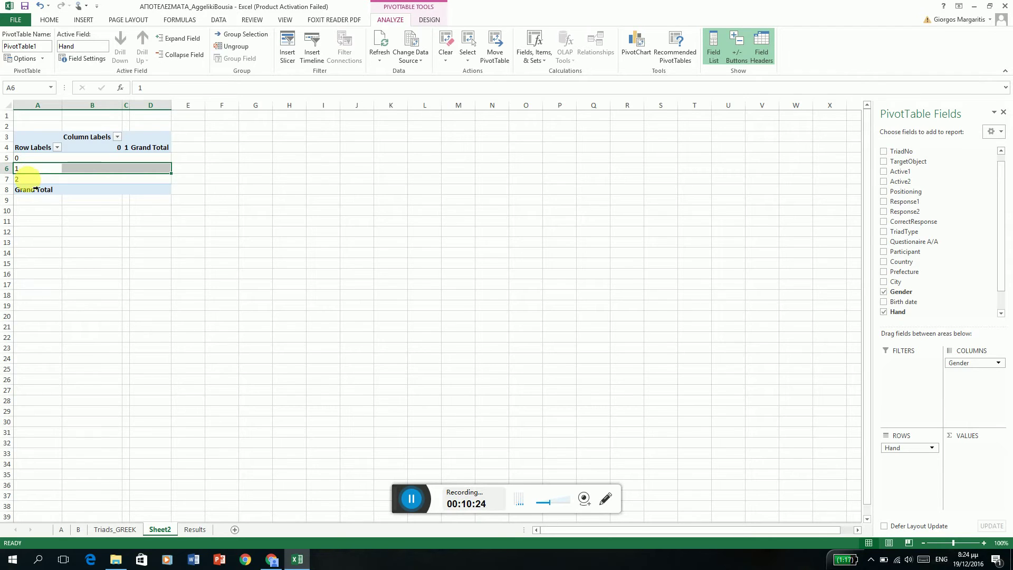
pyautogui.press('Down')
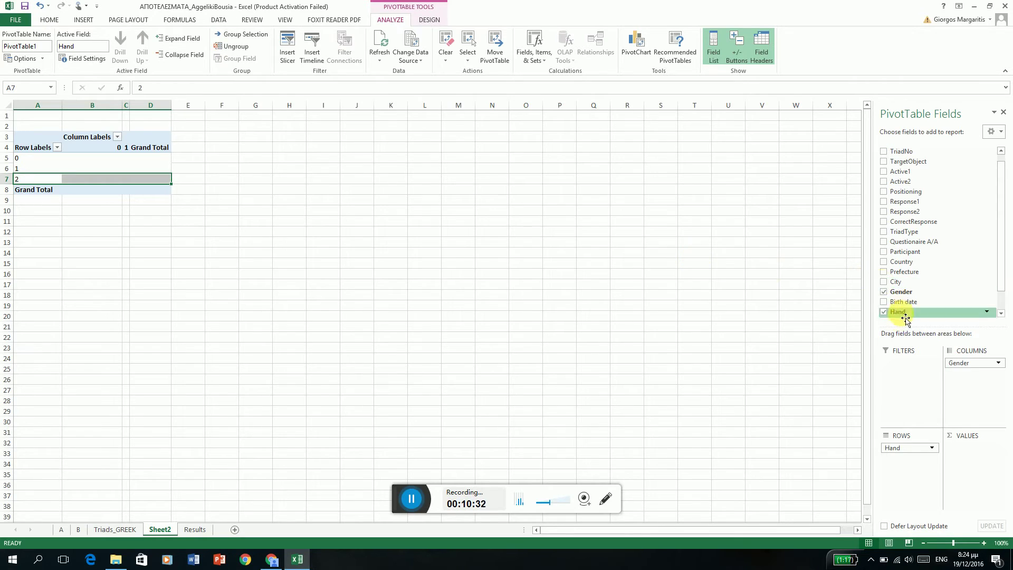
# Add Hand to the pivot values and summarize it as Average.
pyautogui.moveTo(908, 321); pyautogui.dragTo(969, 469)
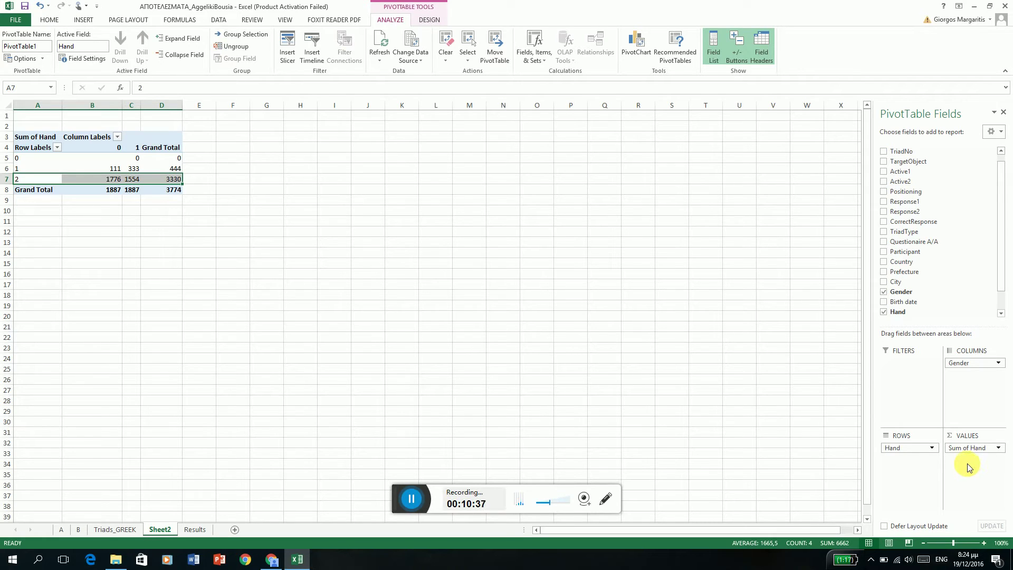
pyautogui.click(999, 449)
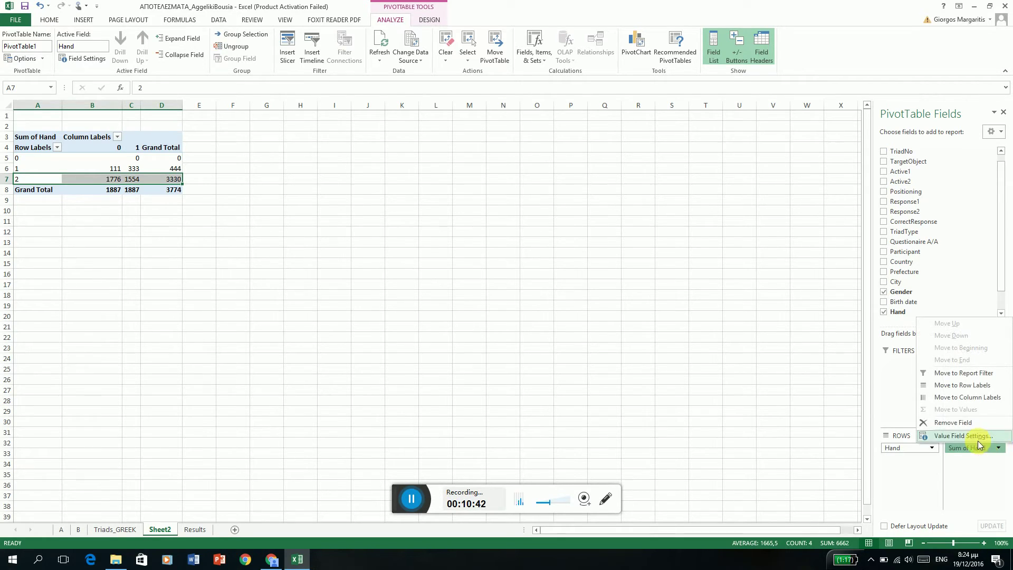
pyautogui.click(978, 437)
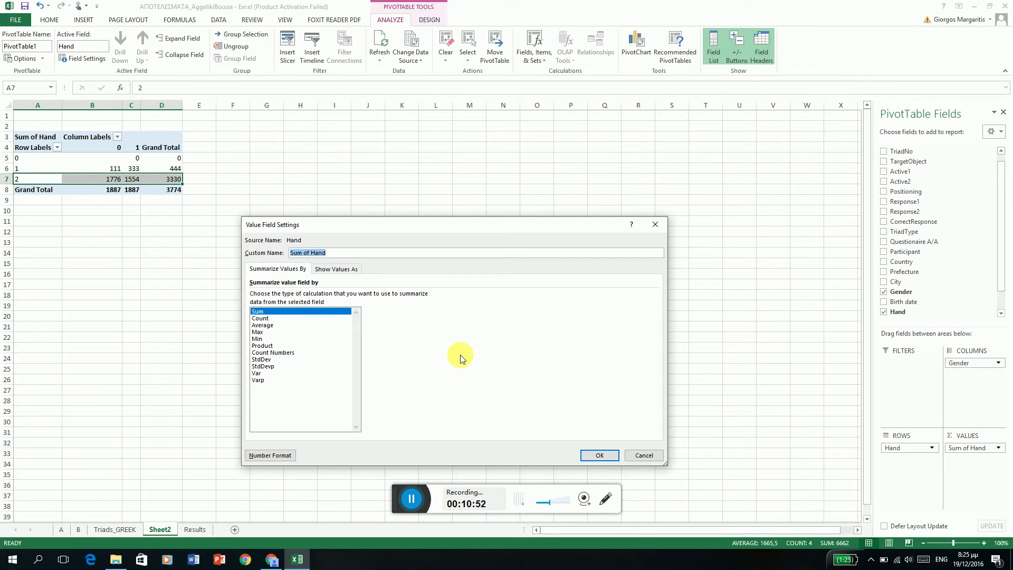
pyautogui.click(262, 325)
pyautogui.click(597, 456)
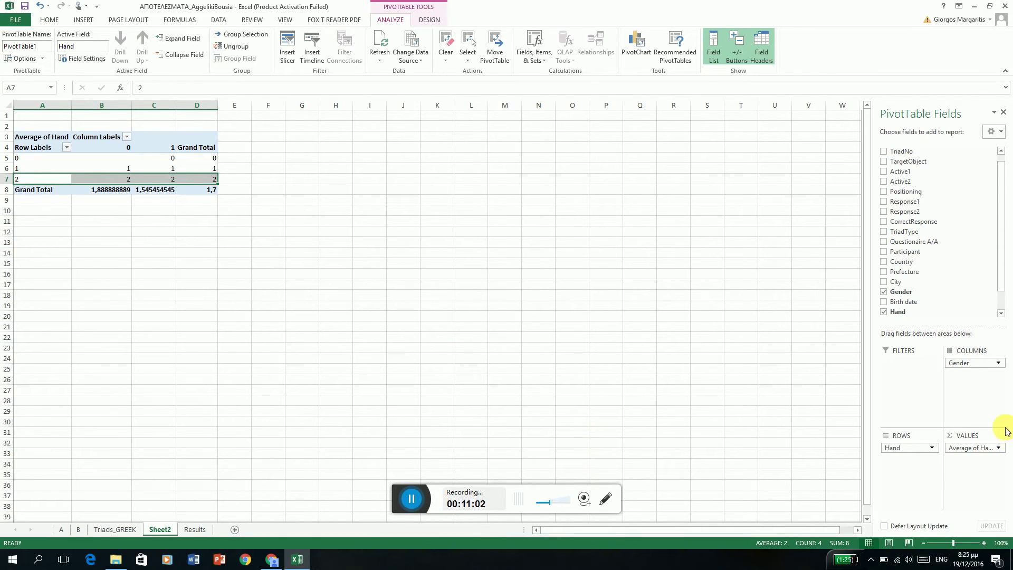
# Keep Average of Hand without switching to Count, then go to the Results sheet.
pyautogui.click(997, 449)
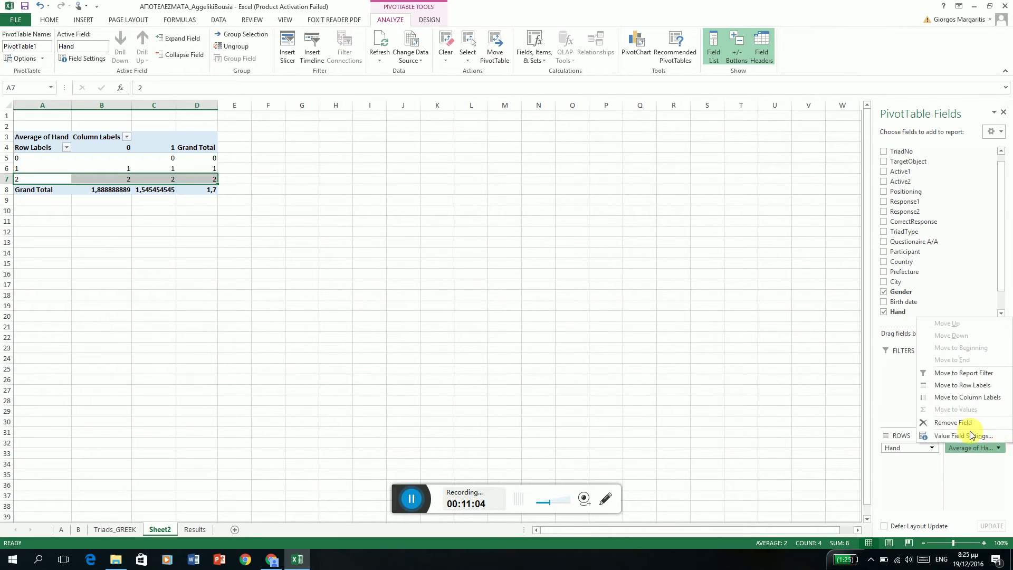
pyautogui.click(951, 435)
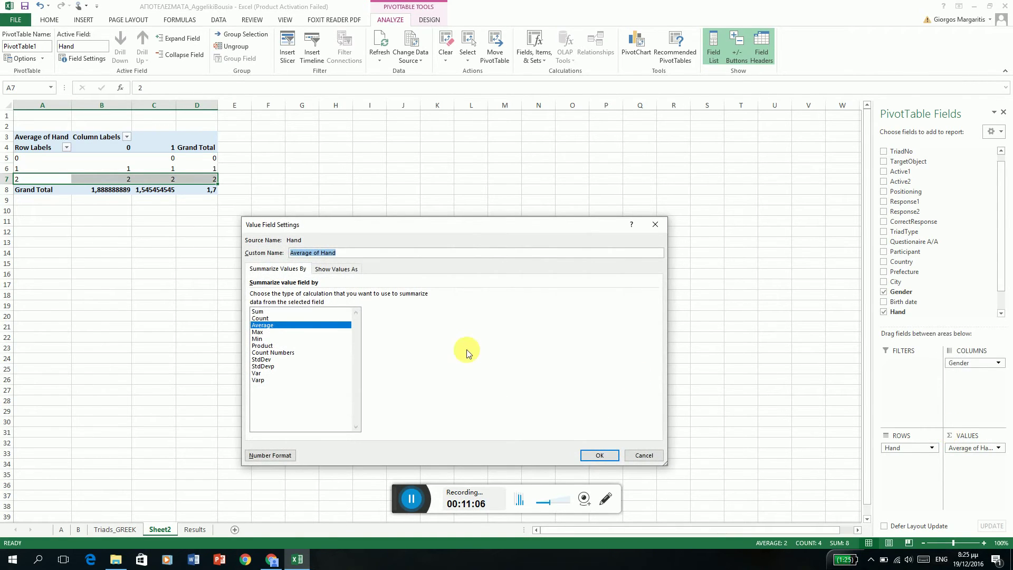
pyautogui.click(279, 319)
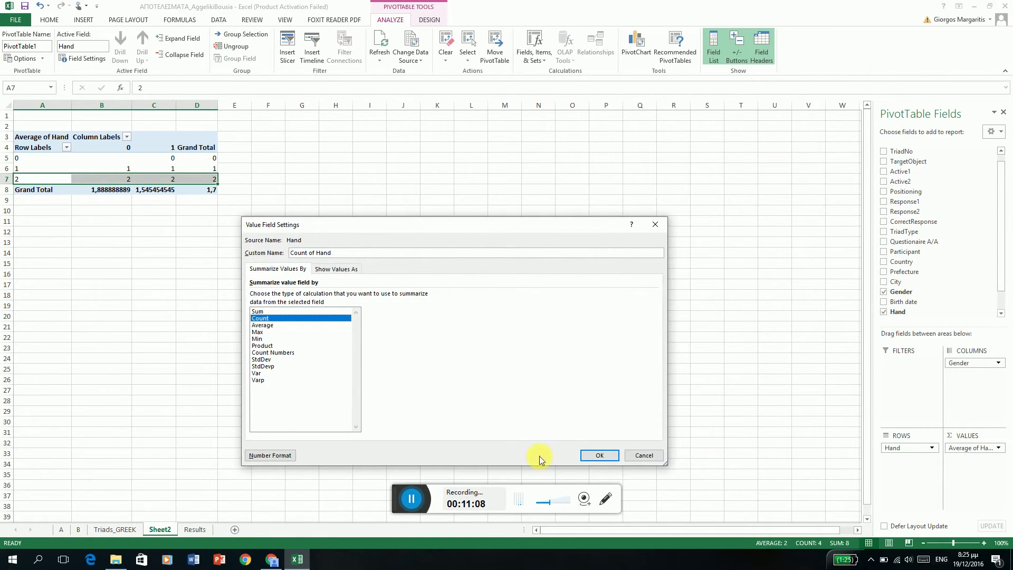
pyautogui.click(644, 455)
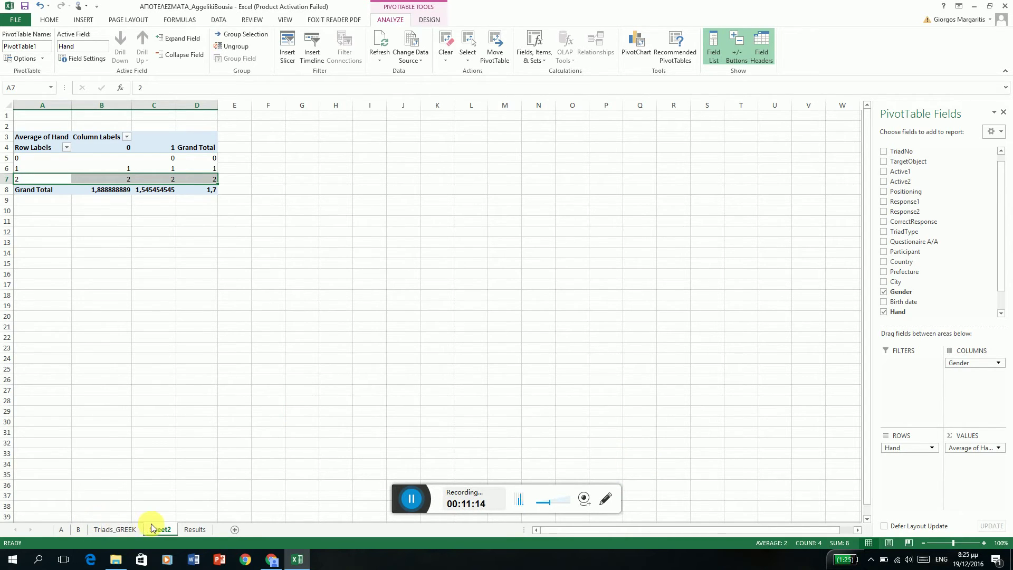
pyautogui.click(190, 529)
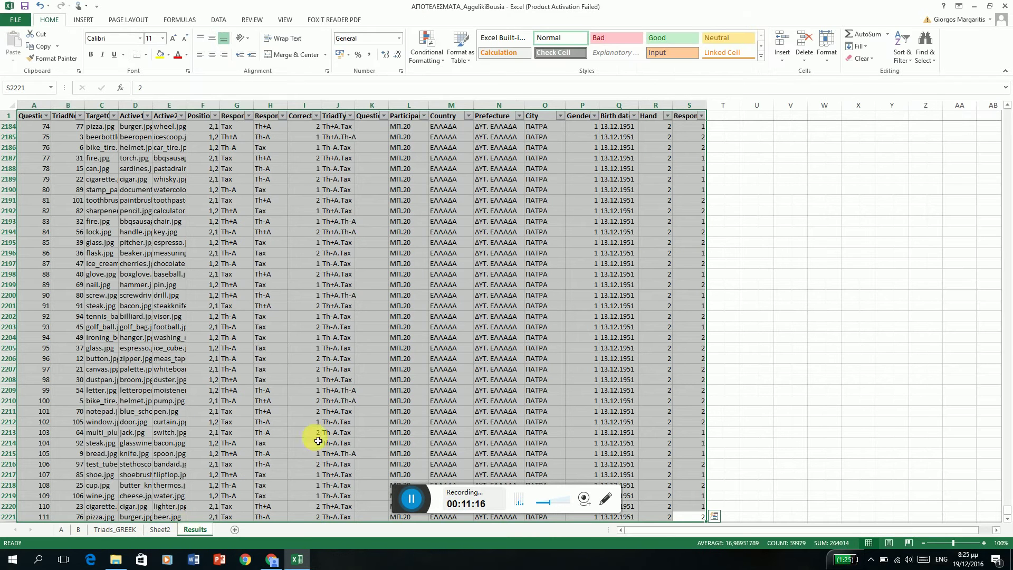
pyautogui.click(93, 147)
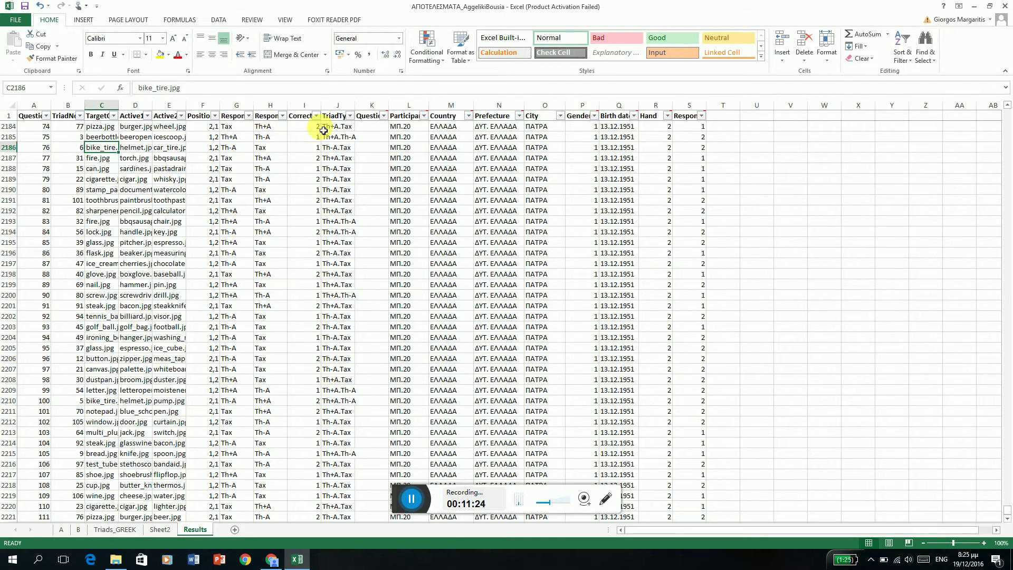
pyautogui.click(582, 130)
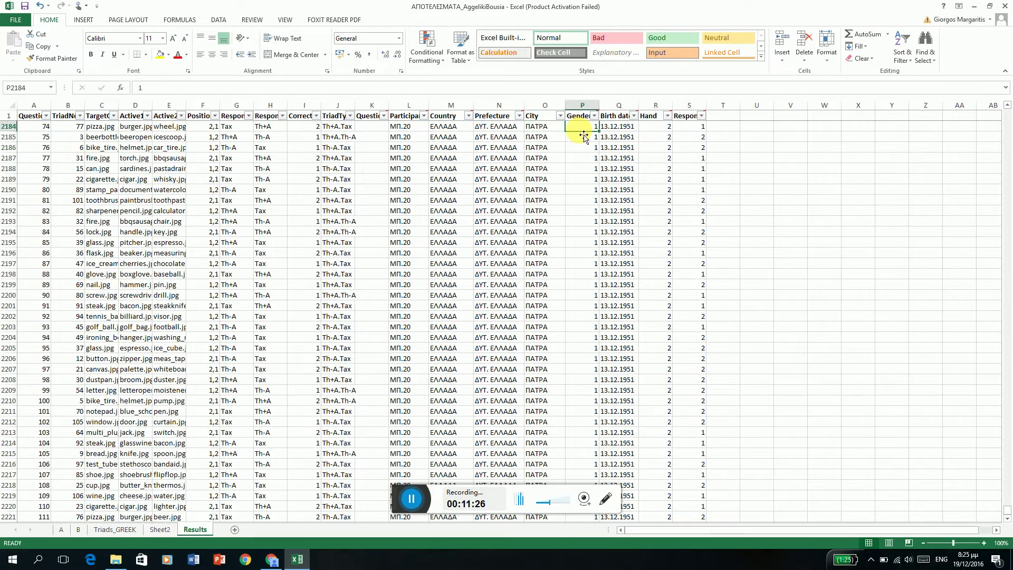
pyautogui.press('Down')
pyautogui.press('Down')
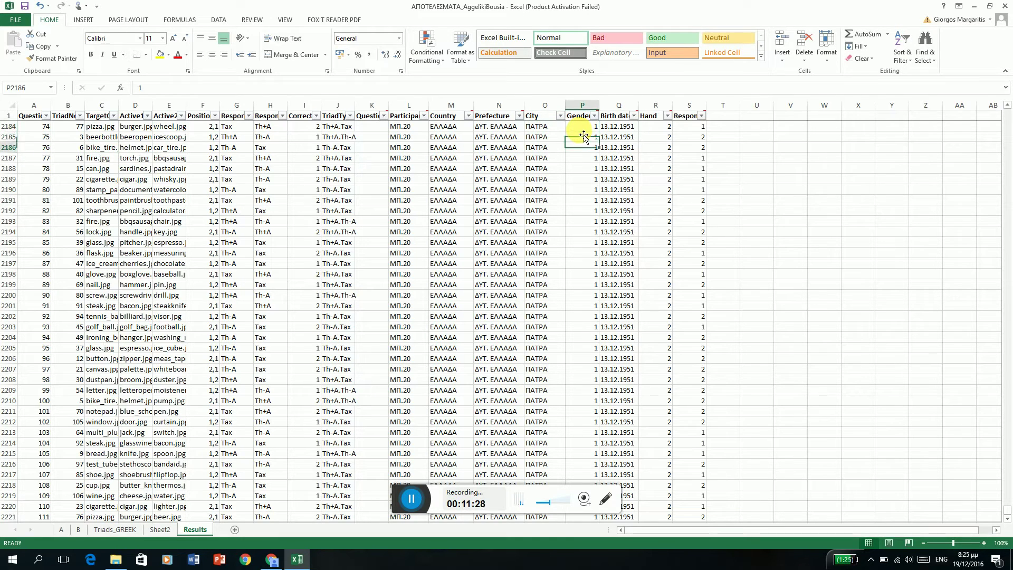
pyautogui.press('Down')
pyautogui.press('Down')
pyautogui.press('Down')
pyautogui.press('Down')
pyautogui.press('Down')
pyautogui.press('Up')
pyautogui.press('Up')
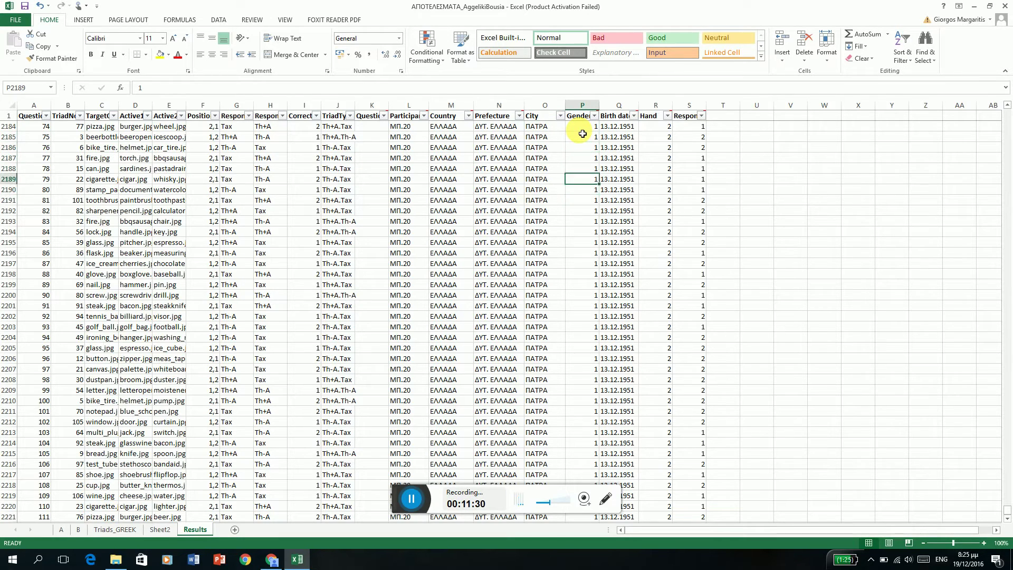
pyautogui.press('Up')
pyautogui.press('Up')
pyautogui.press('Up')
pyautogui.press('Up')
pyautogui.press('Up')
pyautogui.press('Down')
pyautogui.press('Down')
pyautogui.press('Down')
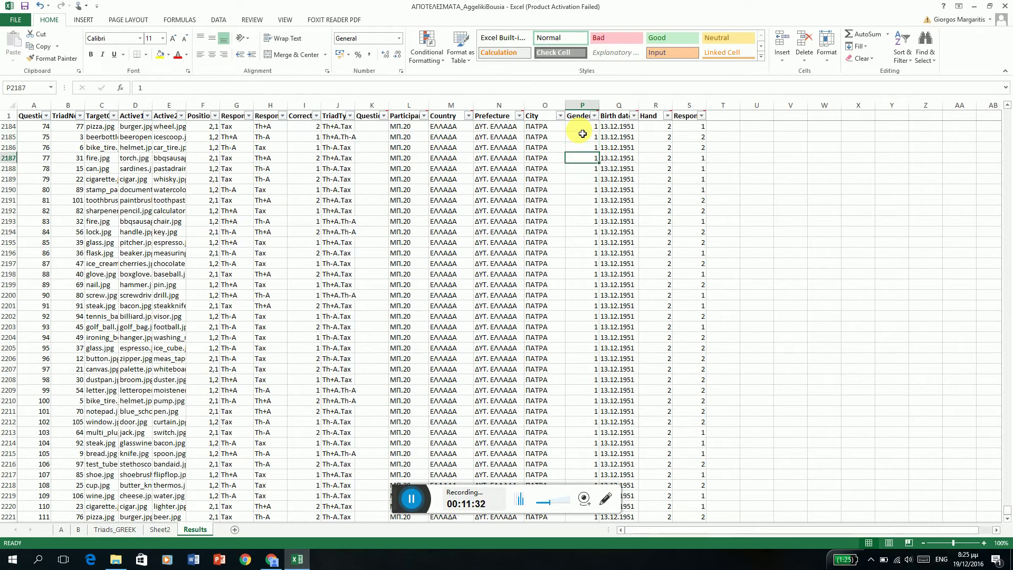
pyautogui.press('Down')
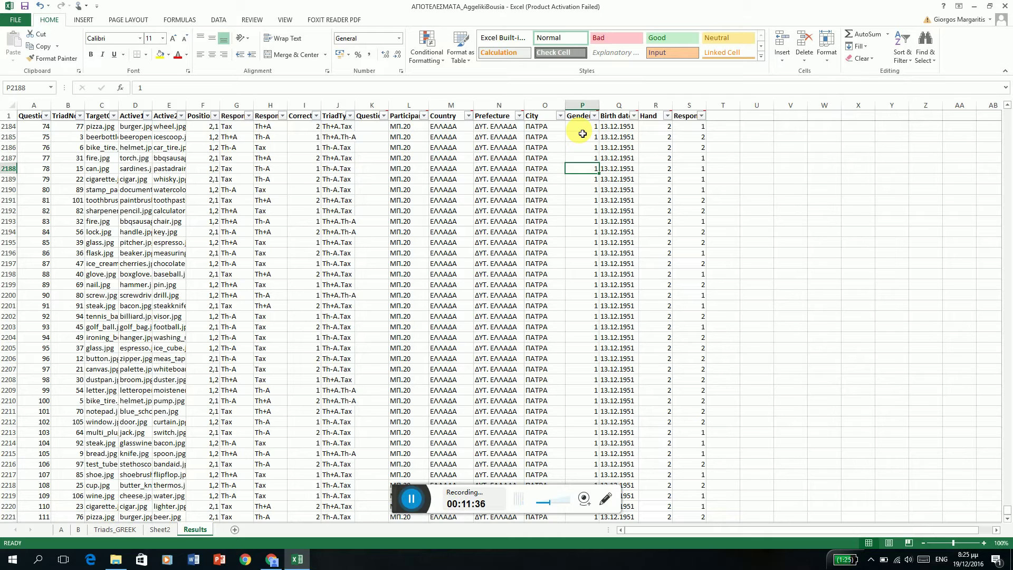
# On Sheet2, change the Hand value field from Average to Count.
pyautogui.click(157, 529)
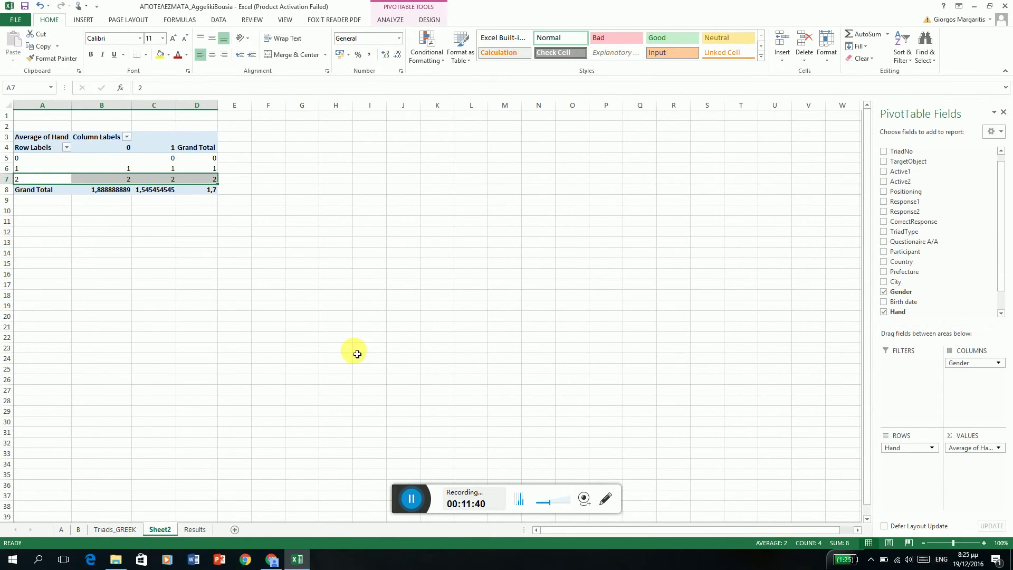
pyautogui.click(996, 448)
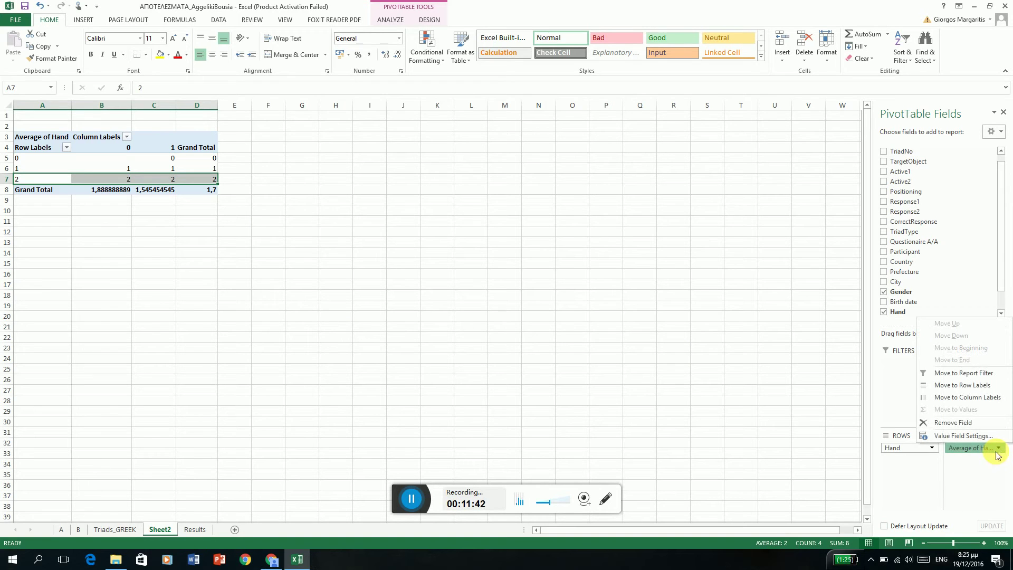
pyautogui.click(962, 436)
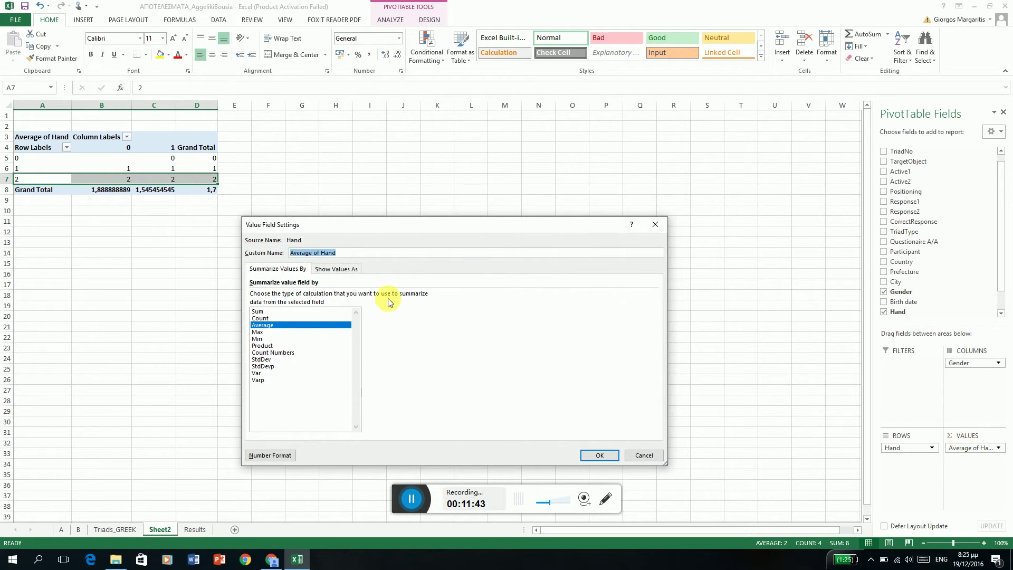
pyautogui.click(265, 318)
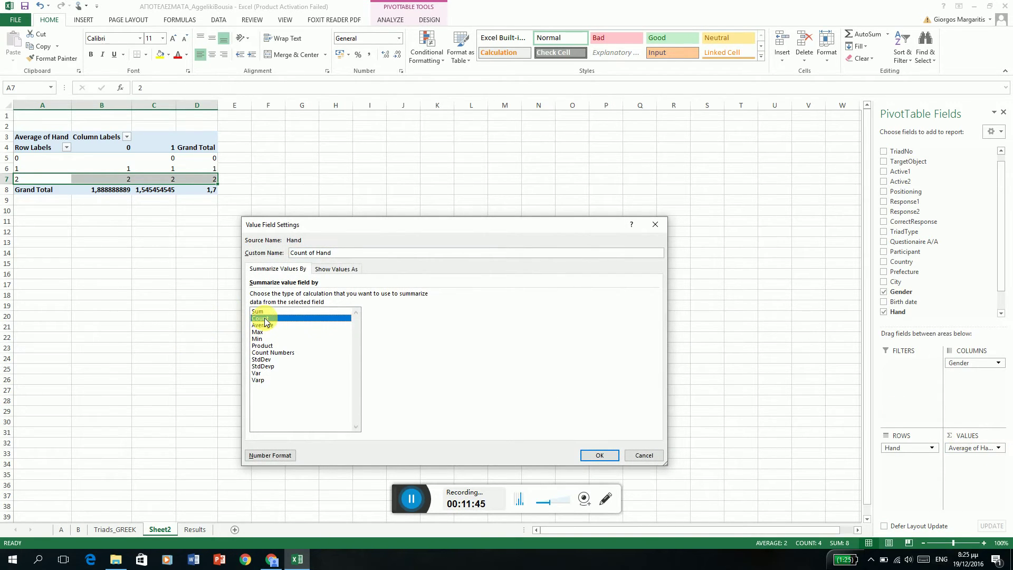
pyautogui.click(599, 455)
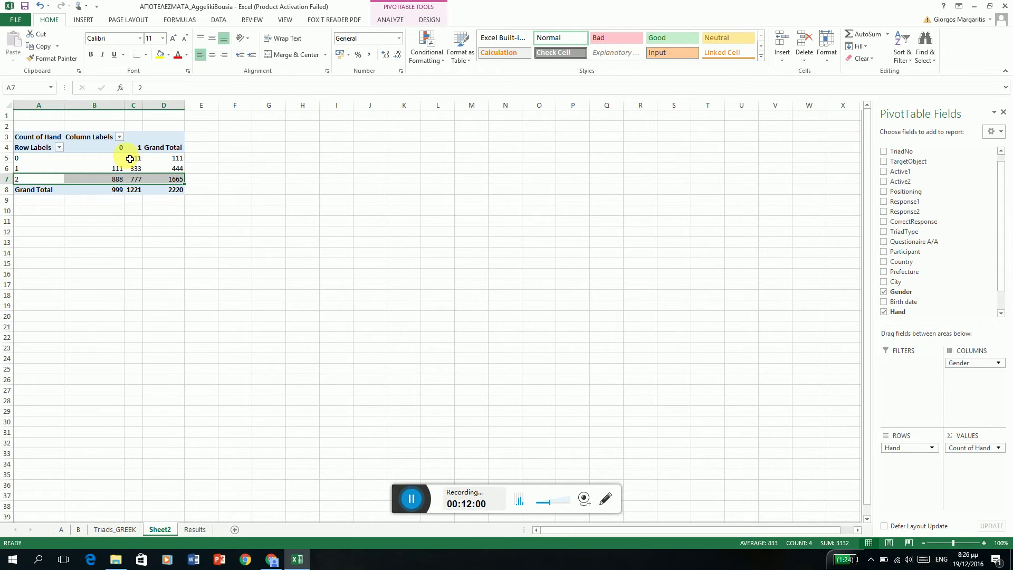
# Check the Hand counts cell by cell, including Gender grand totals 999 and 1221.
pyautogui.click(141, 161)
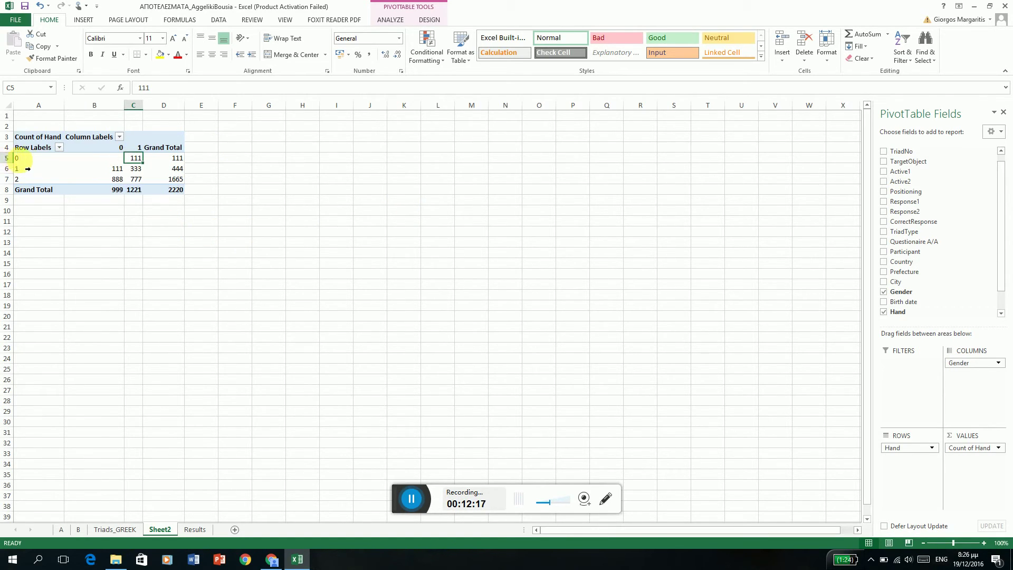
pyautogui.click(24, 158)
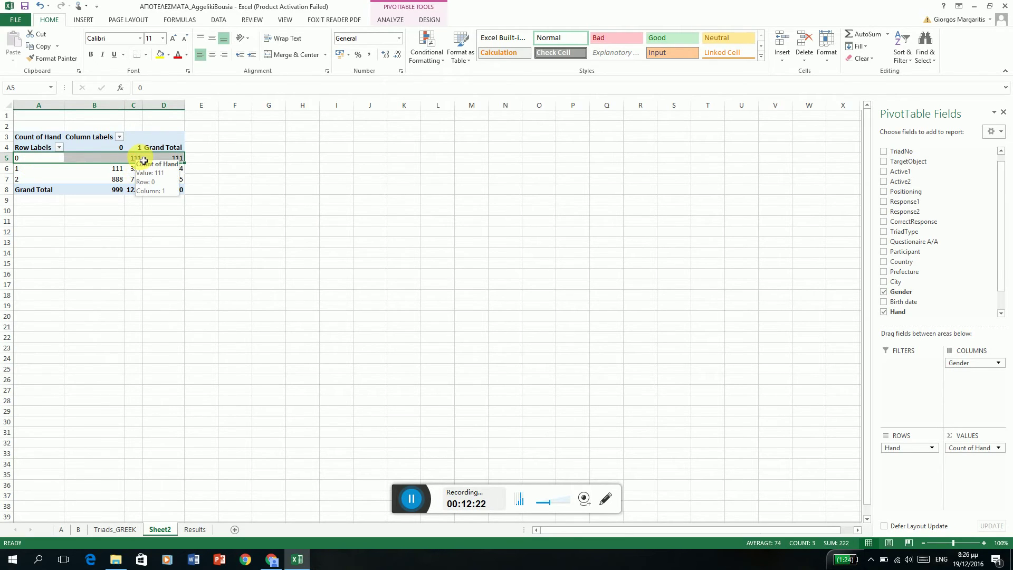
pyautogui.click(116, 179)
pyautogui.click(116, 169)
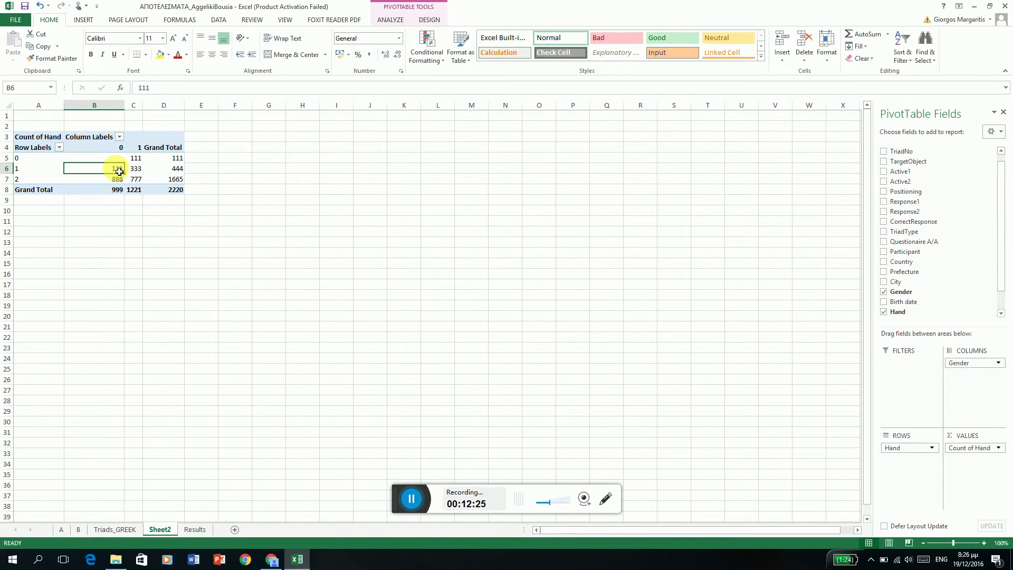
pyautogui.click(13, 168)
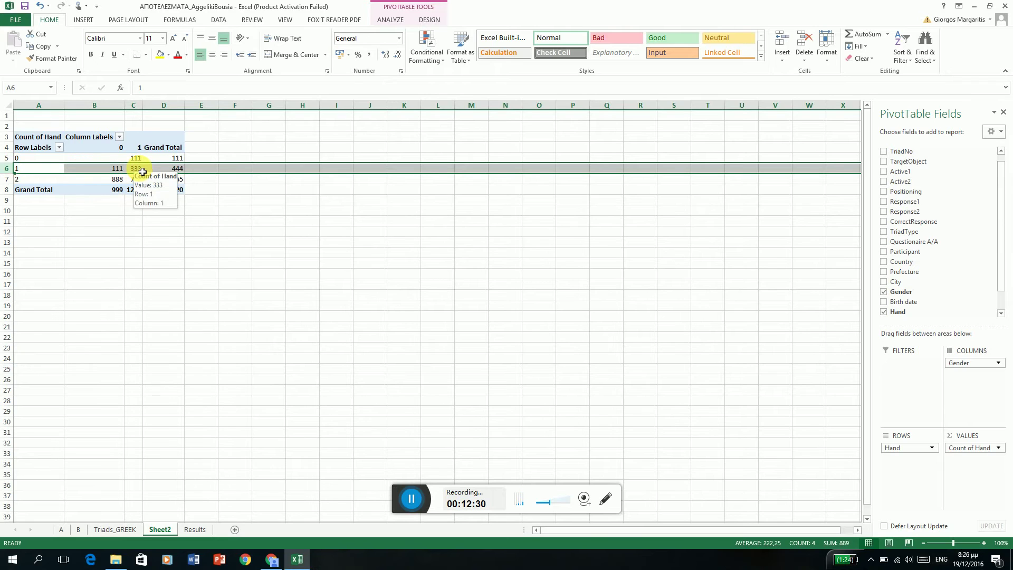
pyautogui.click(38, 180)
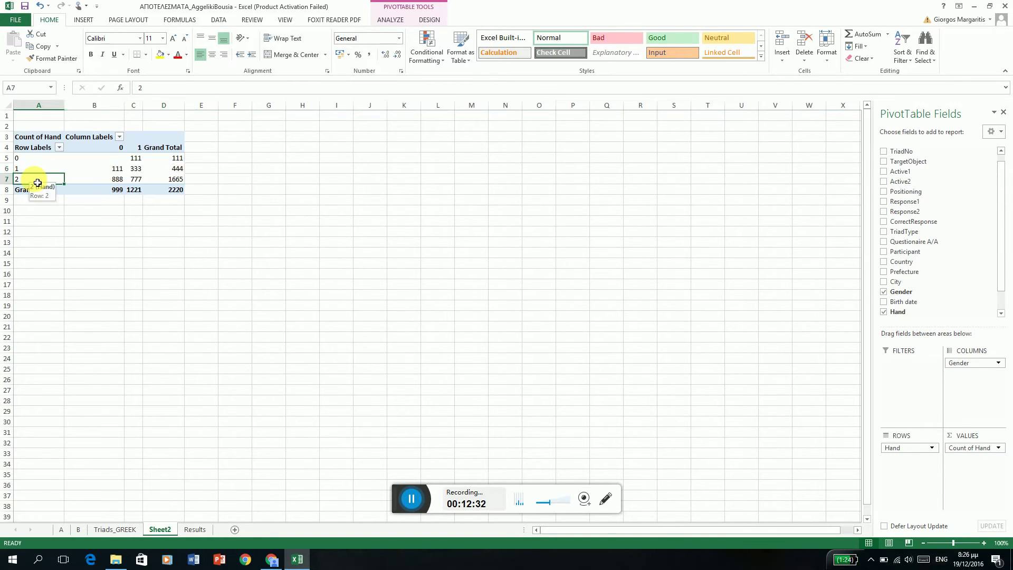
pyautogui.click(114, 181)
pyautogui.click(136, 180)
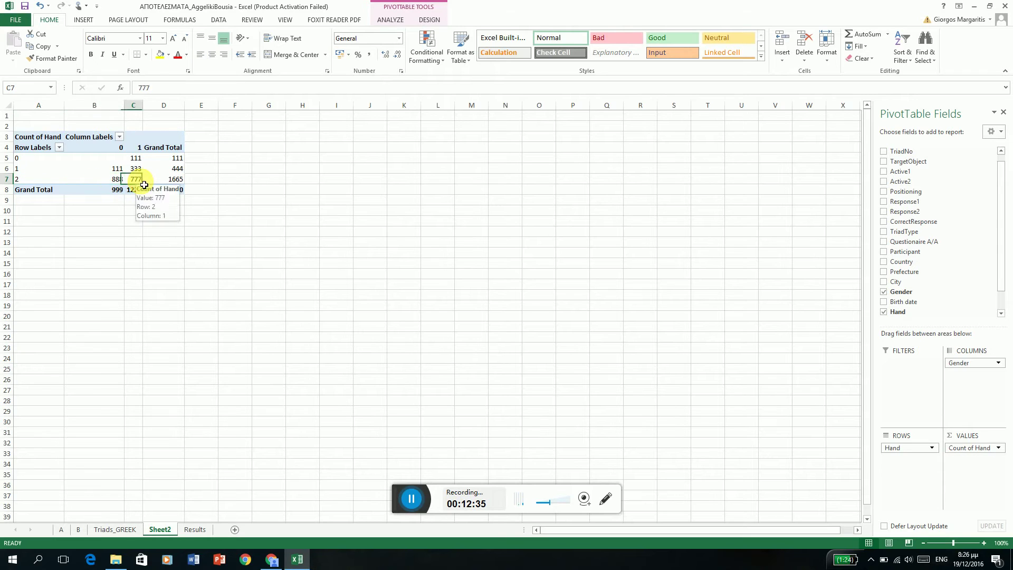
pyautogui.click(109, 194)
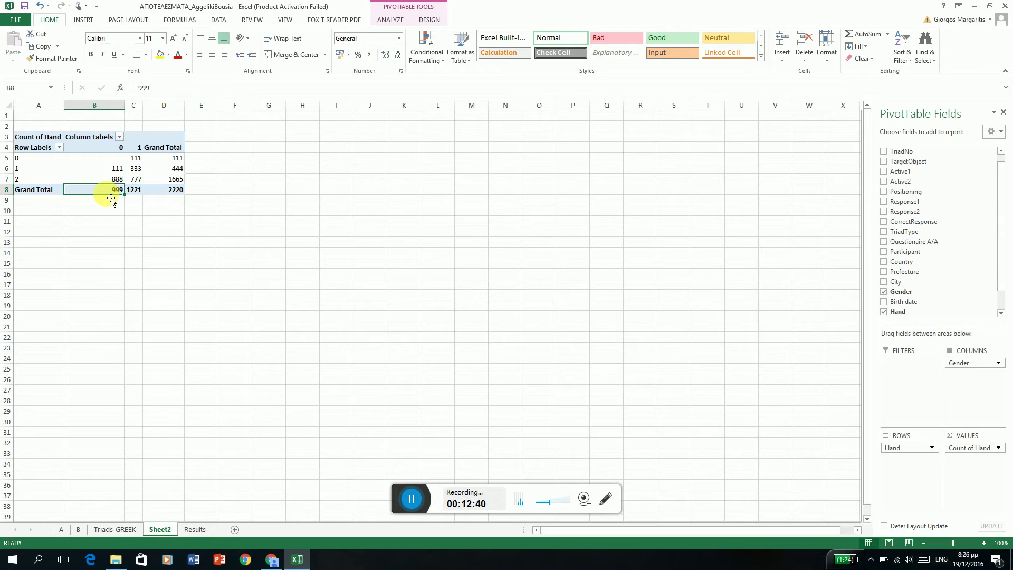
pyautogui.click(140, 194)
pyautogui.moveTo(133, 190)
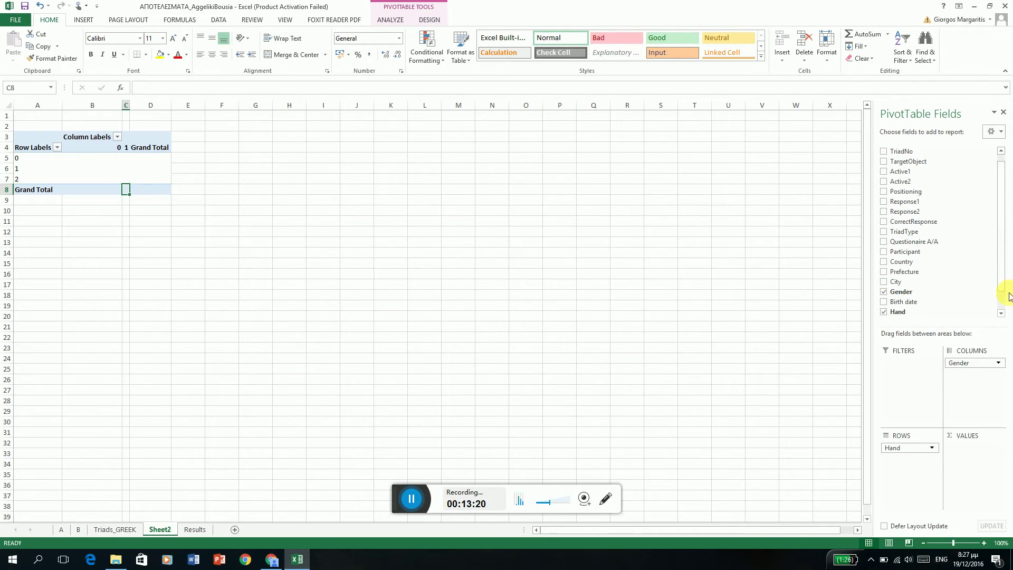
# Remove Hand from Rows and Gender from Columns in the PivotTable field list.
pyautogui.rightClick(998, 199)
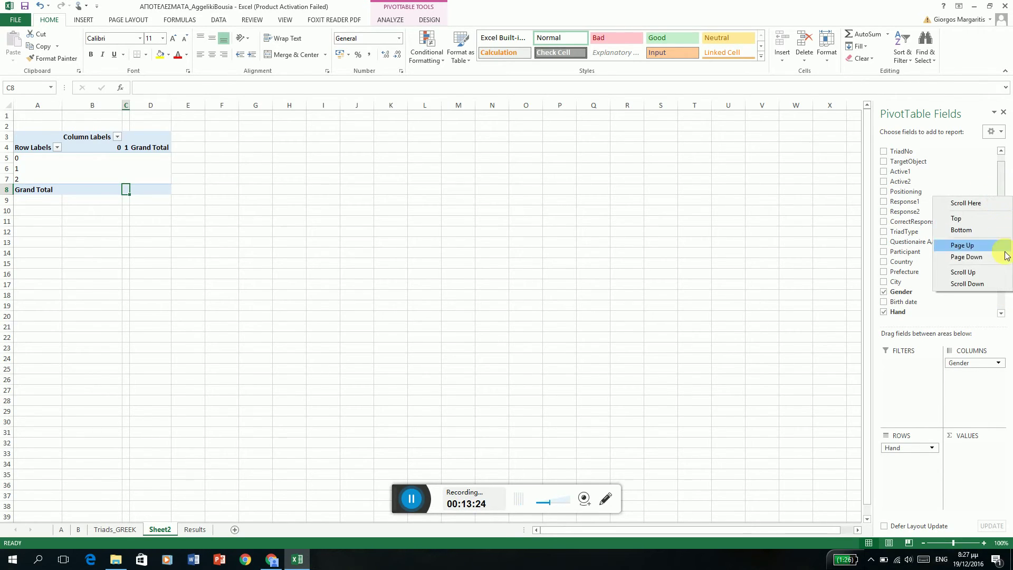
pyautogui.click(1002, 308)
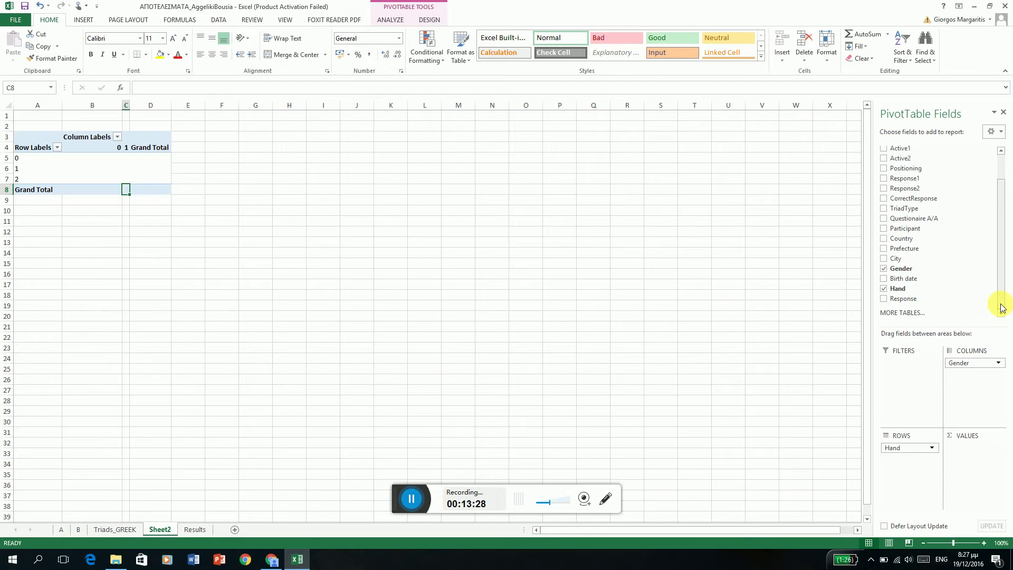
pyautogui.scroll(1, 1001, 296)
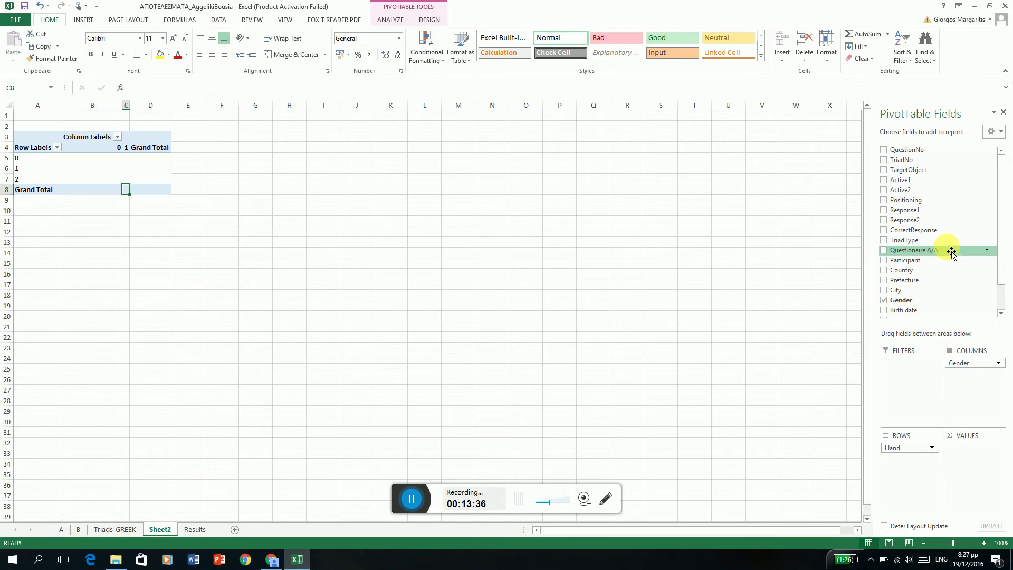
pyautogui.click(897, 447)
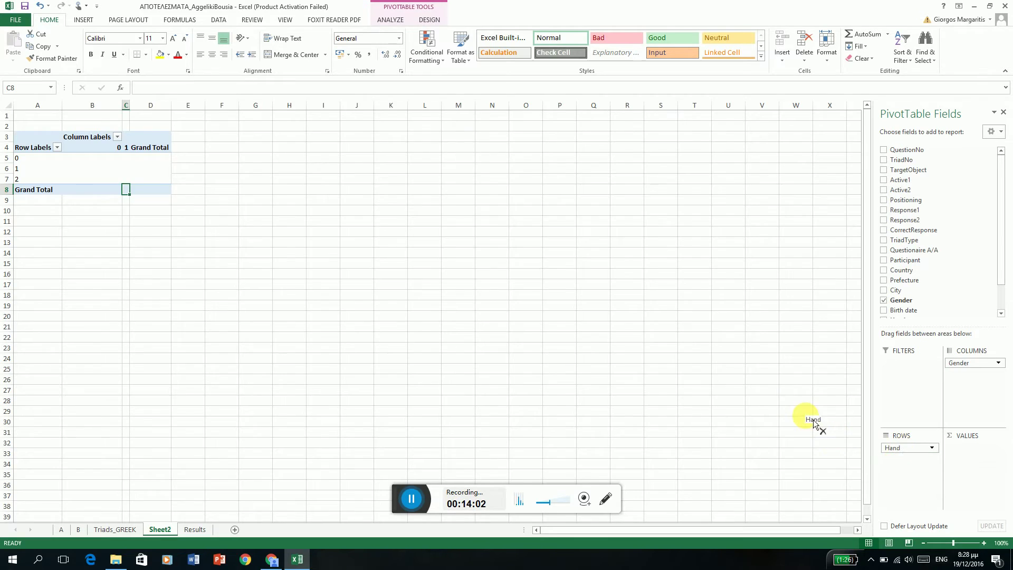
pyautogui.moveTo(911, 456); pyautogui.dragTo(812, 420)
pyautogui.moveTo(964, 366); pyautogui.dragTo(729, 351)
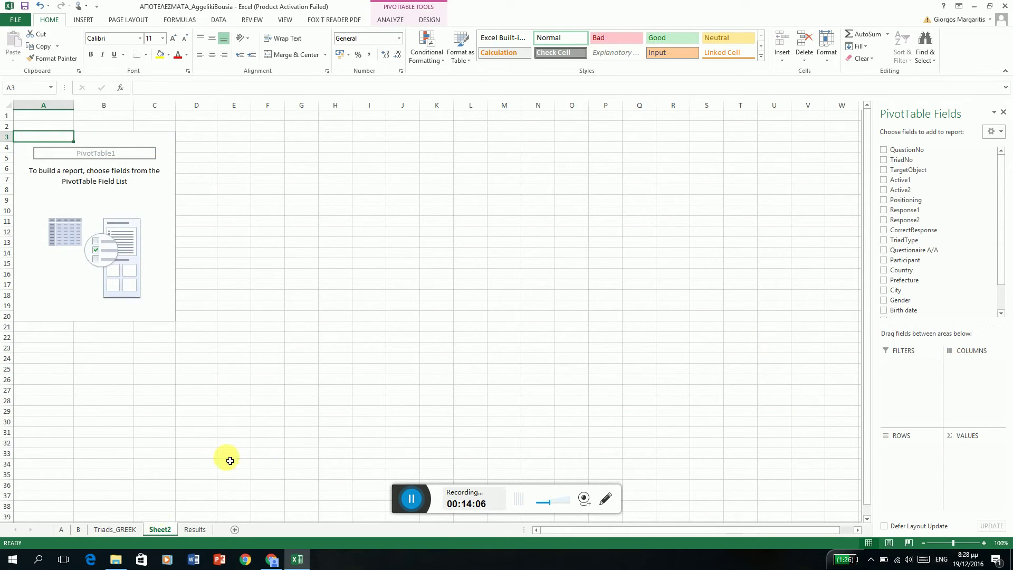
pyautogui.click(190, 530)
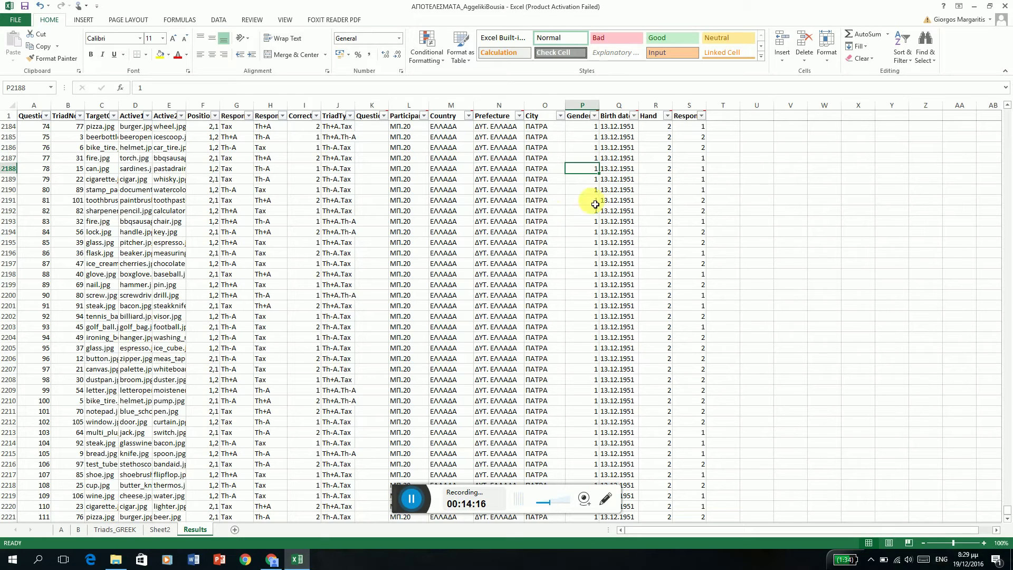
pyautogui.click(693, 127)
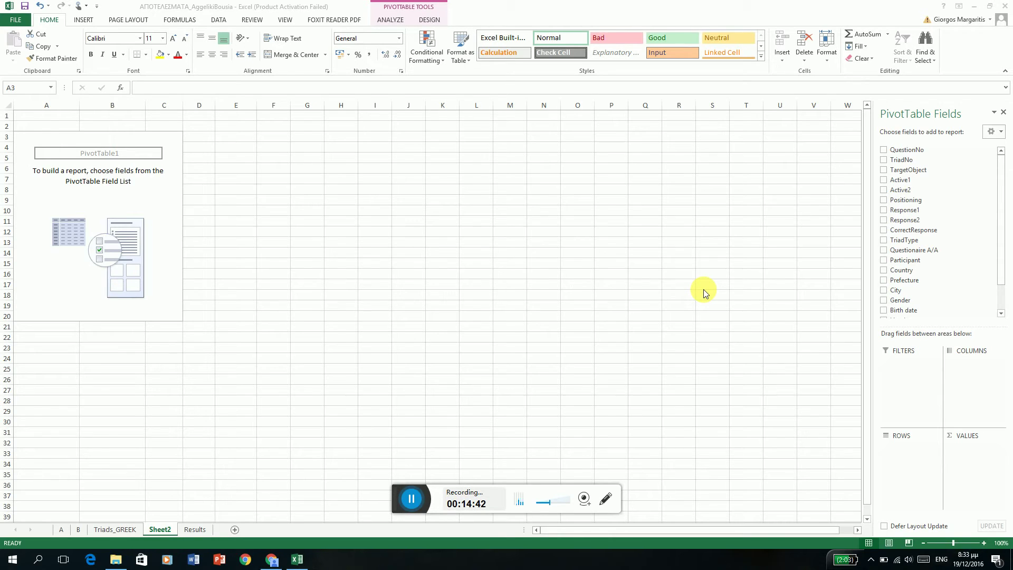
# Place TriadType in the PivotTable's Columns area.
pyautogui.click(1002, 205)
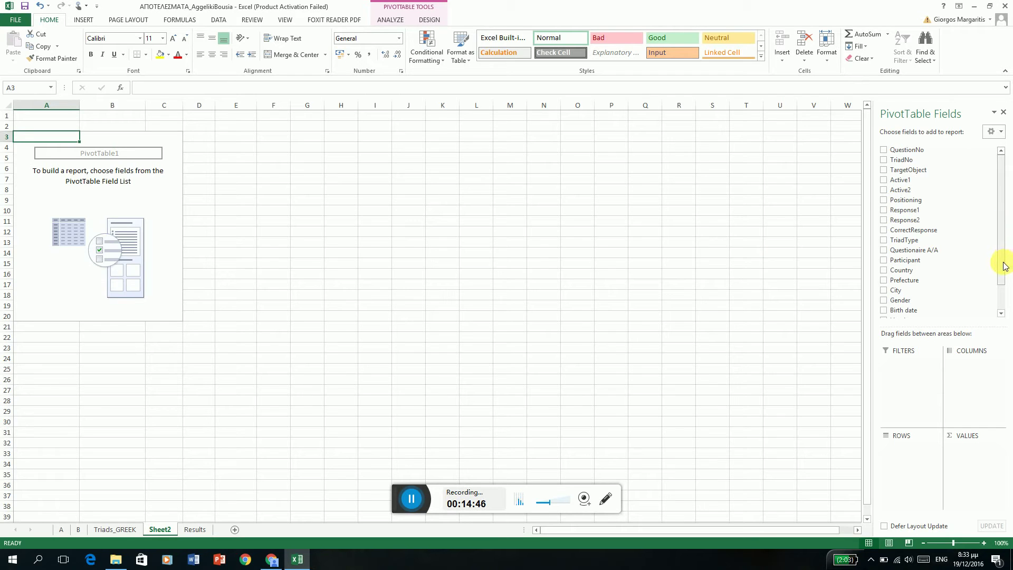
pyautogui.moveTo(1004, 267); pyautogui.dragTo(1004, 299)
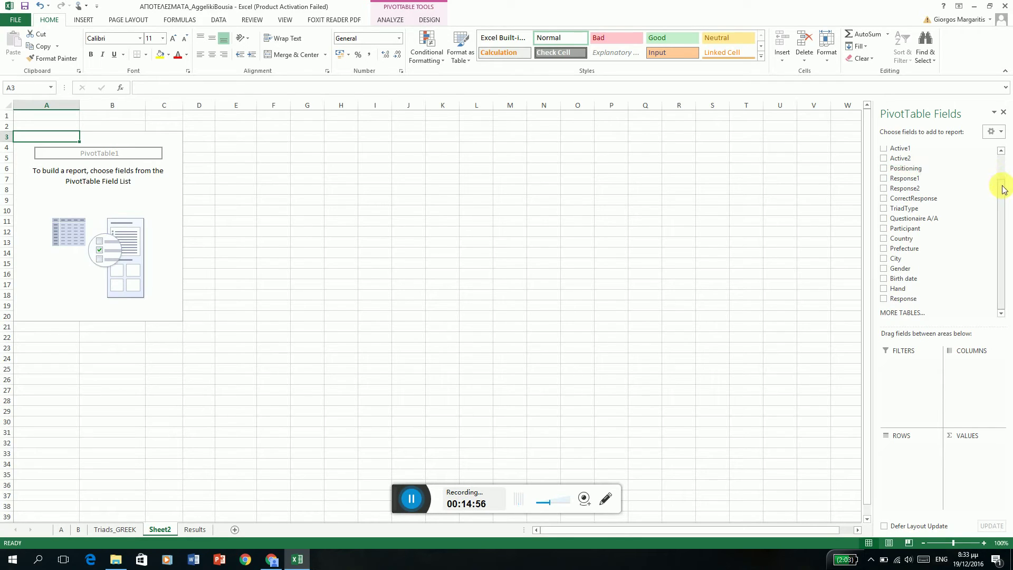
pyautogui.scroll(1, 1003, 158)
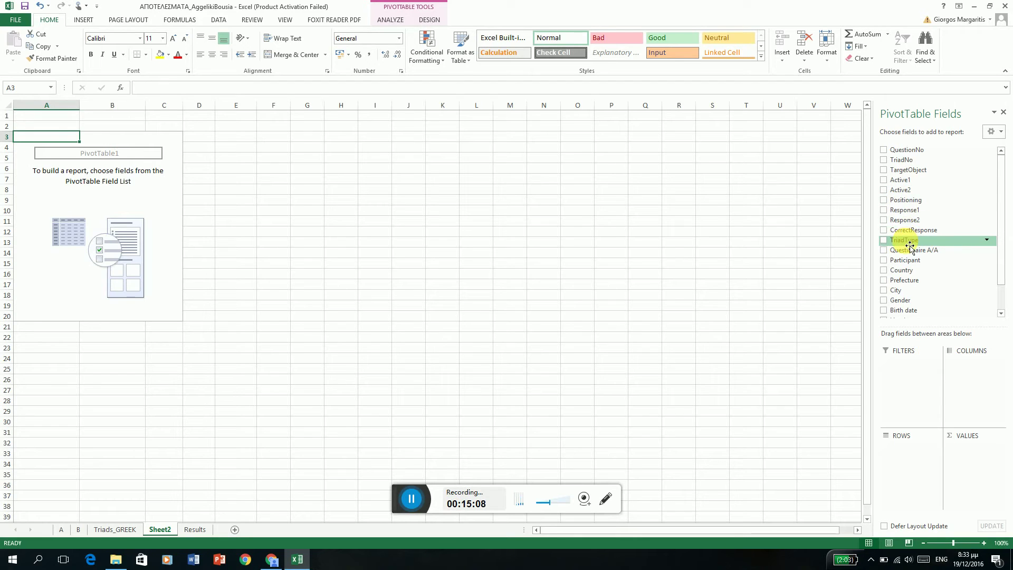
pyautogui.moveTo(910, 245); pyautogui.dragTo(965, 379)
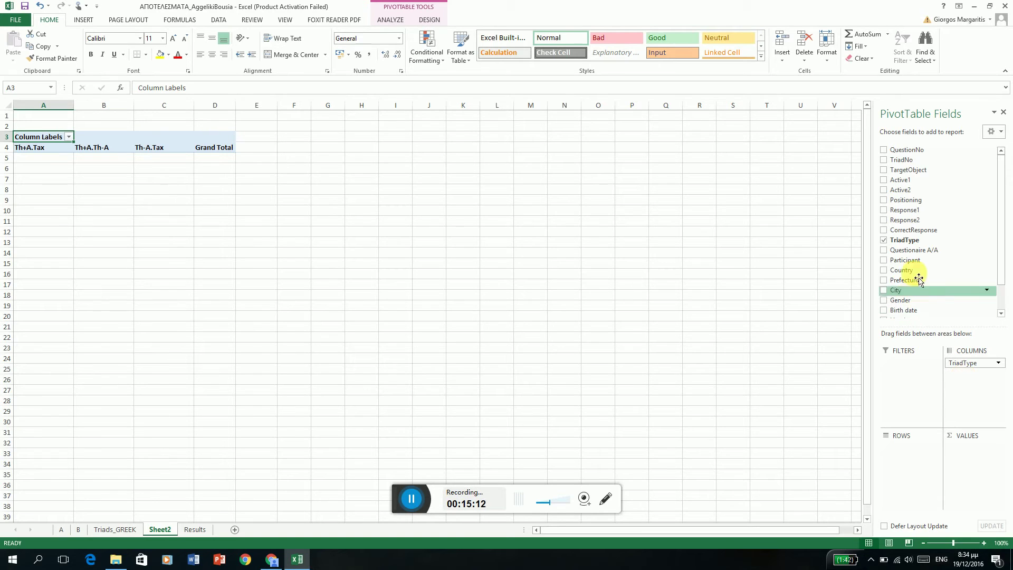
pyautogui.moveTo(918, 260)
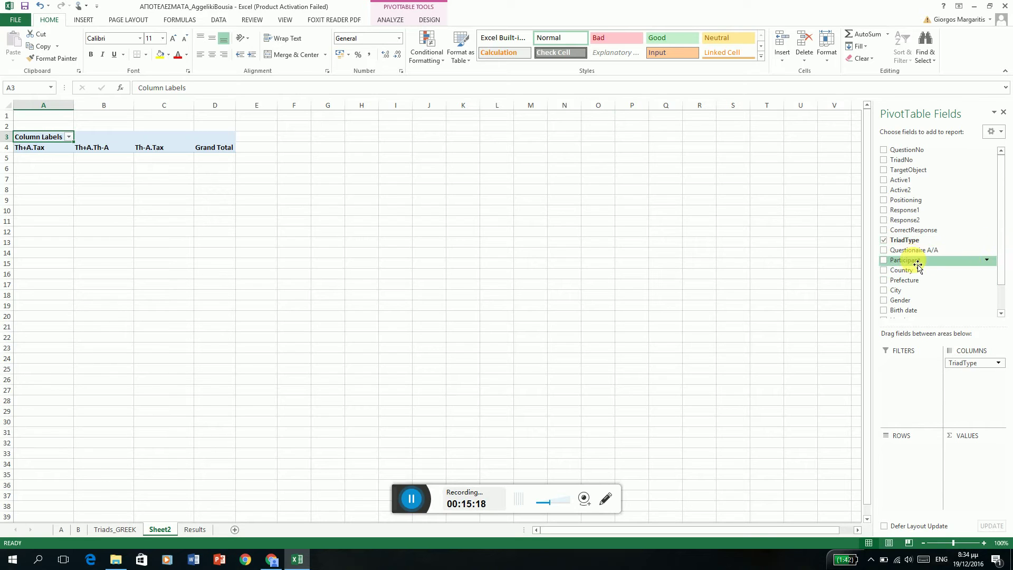
# Add Participant as the row field and Response as summed values.
pyautogui.moveTo(907, 260)
pyautogui.mouseDown()
pyautogui.moveTo(937, 514)
pyautogui.moveTo(922, 488)
pyautogui.mouseUp()
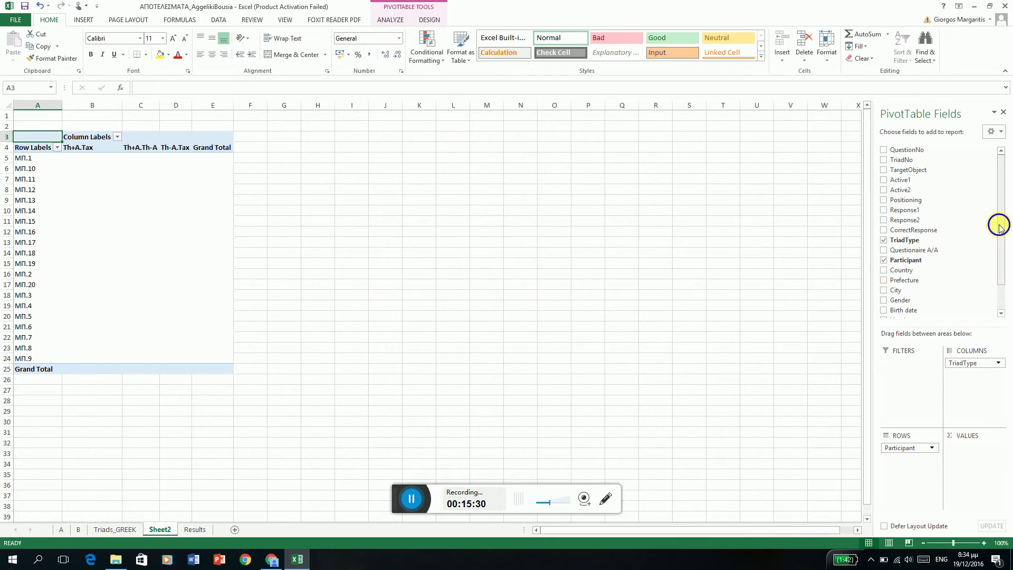
pyautogui.click(1002, 295)
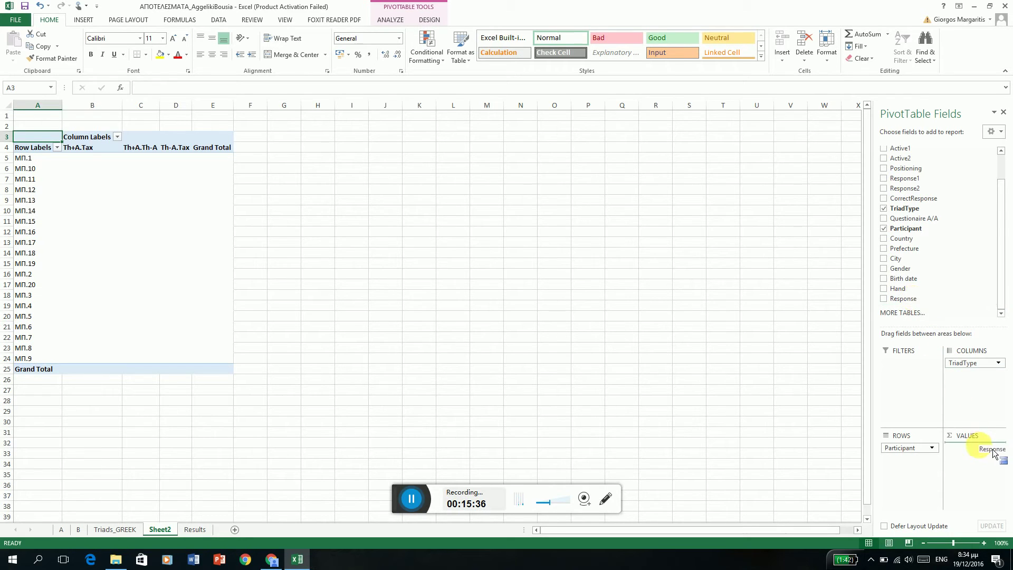
pyautogui.moveTo(917, 303); pyautogui.dragTo(985, 453)
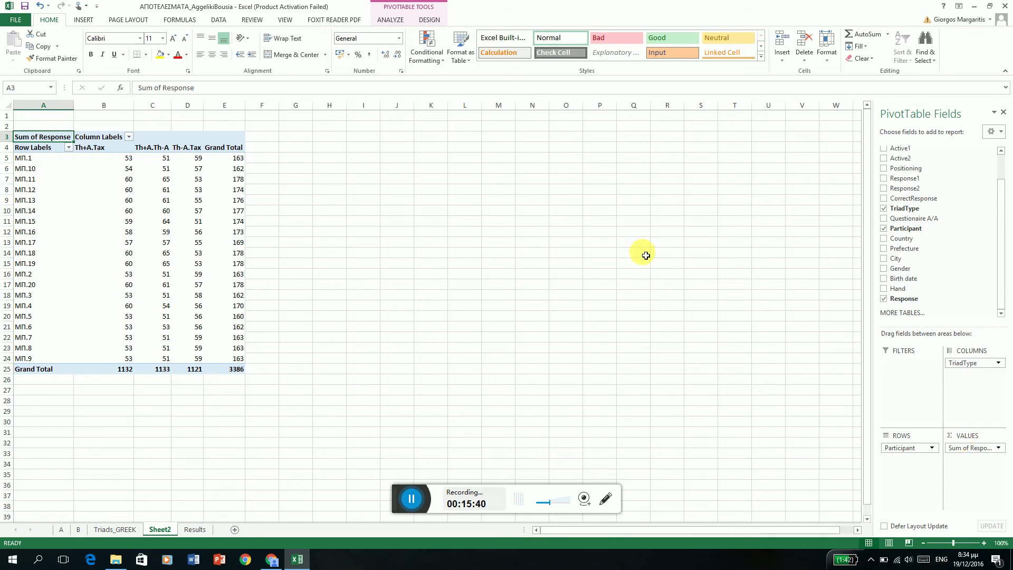
pyautogui.click(122, 141)
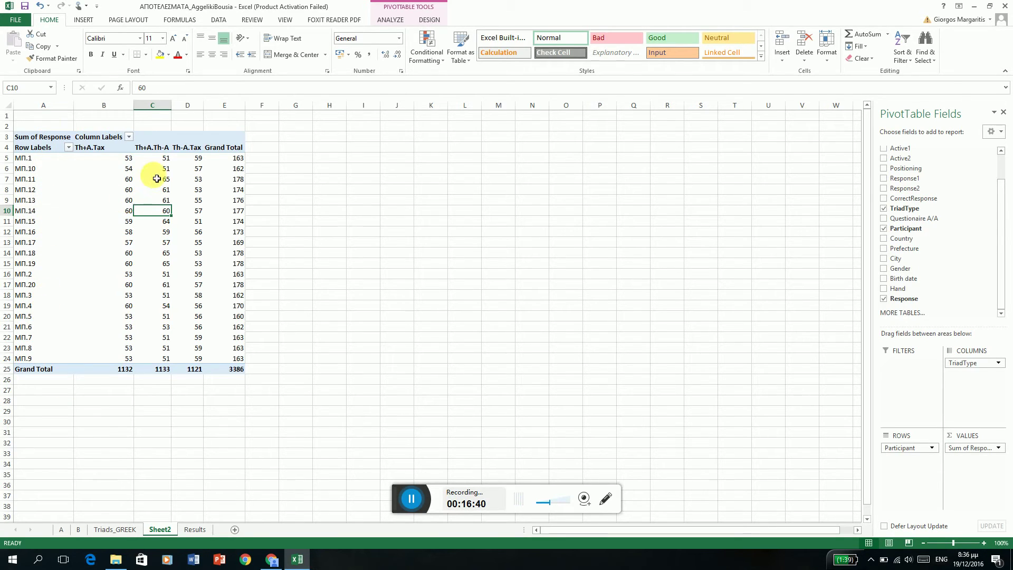
pyautogui.moveTo(162, 158)
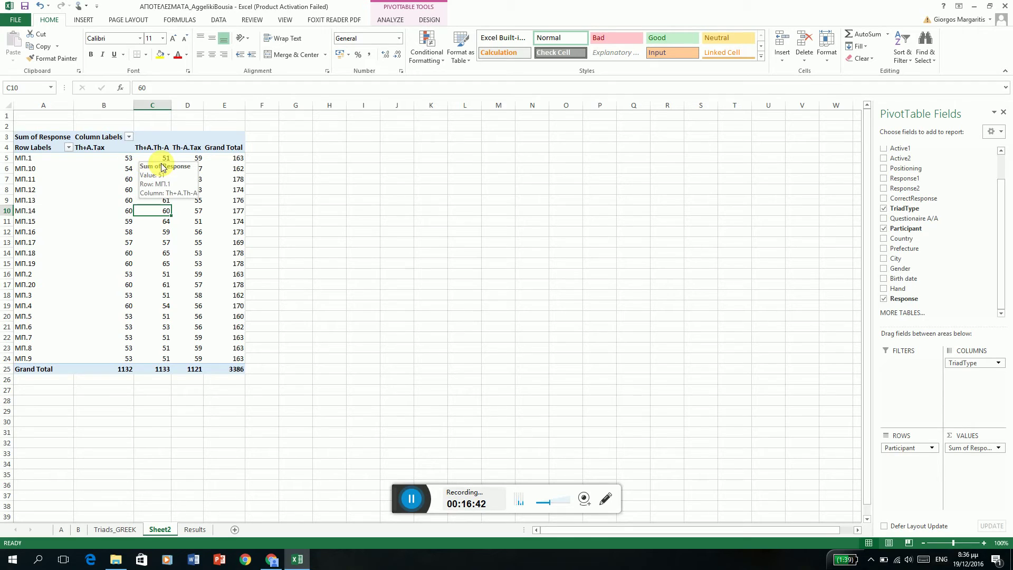
# Change the Response value field from Sum to Count.
pyautogui.click(997, 448)
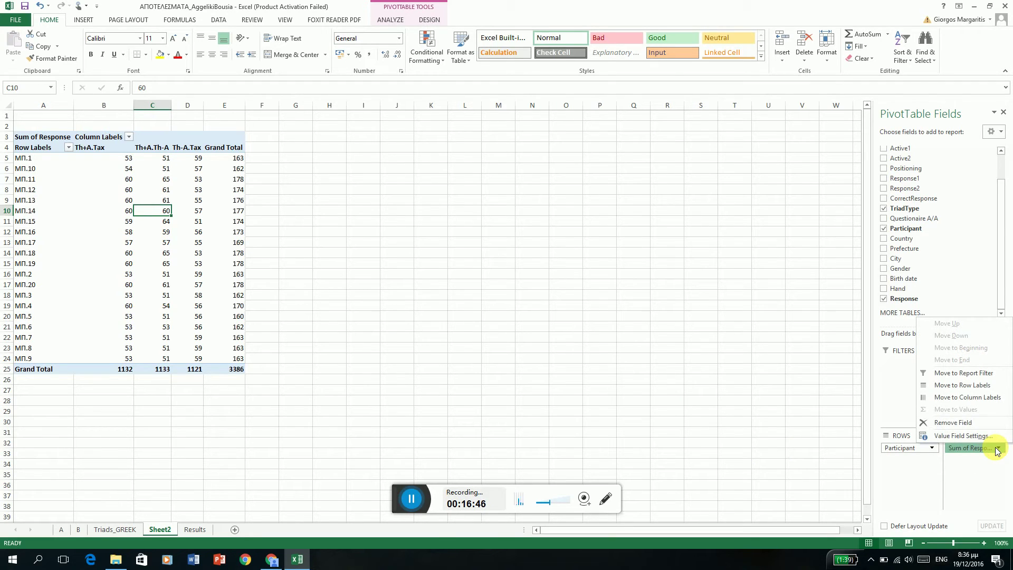
pyautogui.click(971, 435)
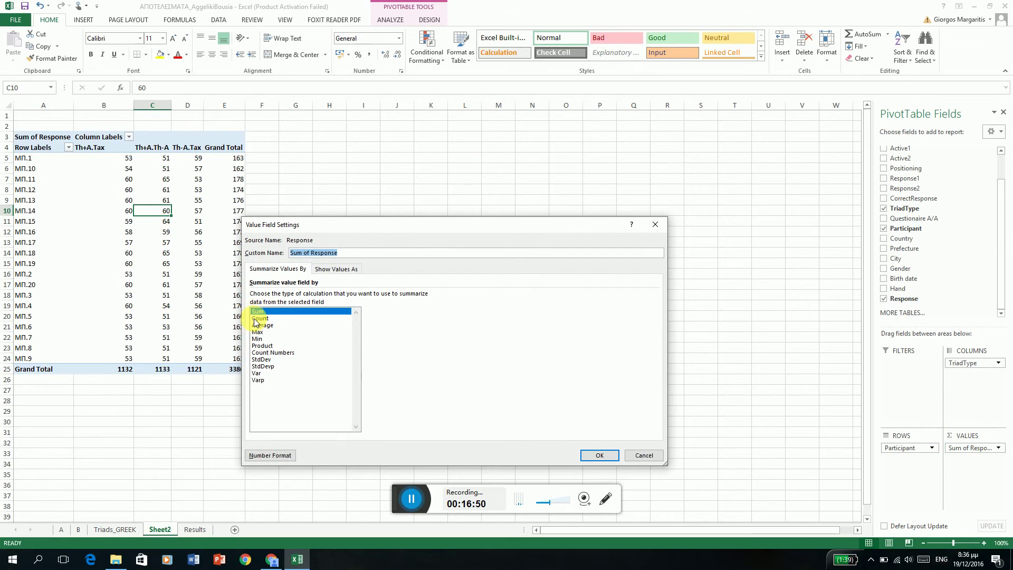
pyautogui.click(255, 319)
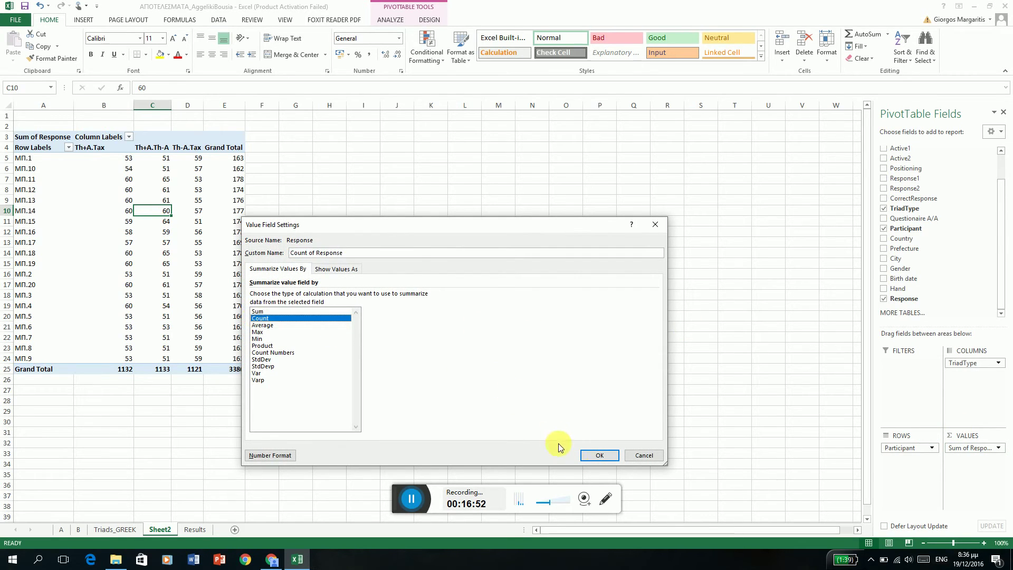
pyautogui.click(591, 458)
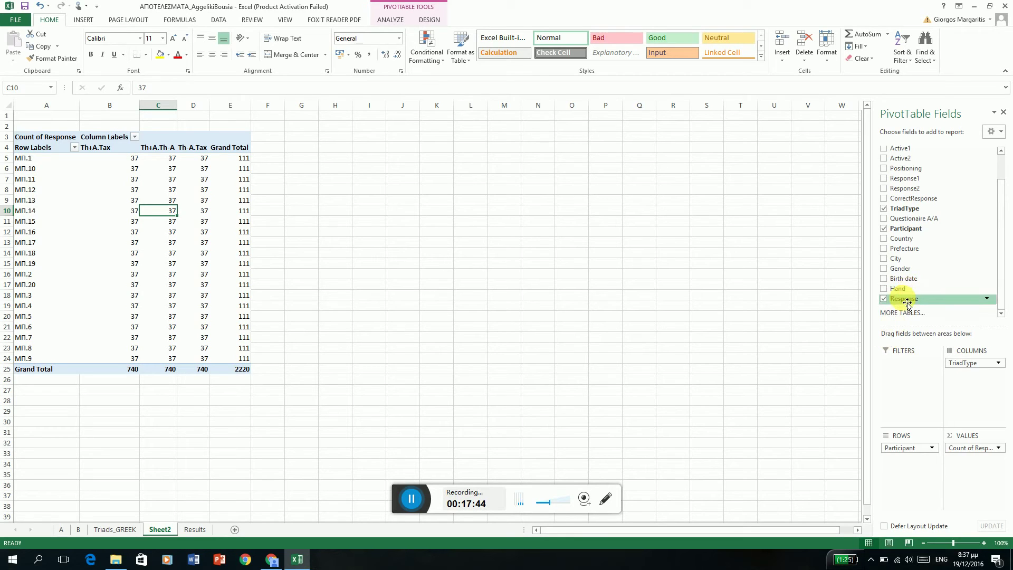
# Add Response as a report filter and restrict the pivot to Response 1.
pyautogui.moveTo(906, 304); pyautogui.dragTo(902, 367)
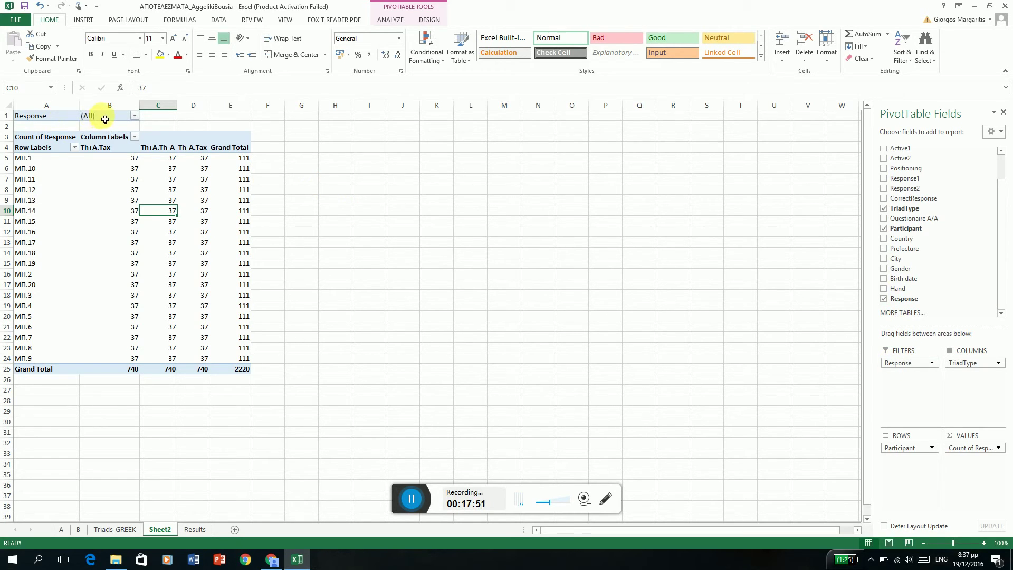
pyautogui.click(134, 116)
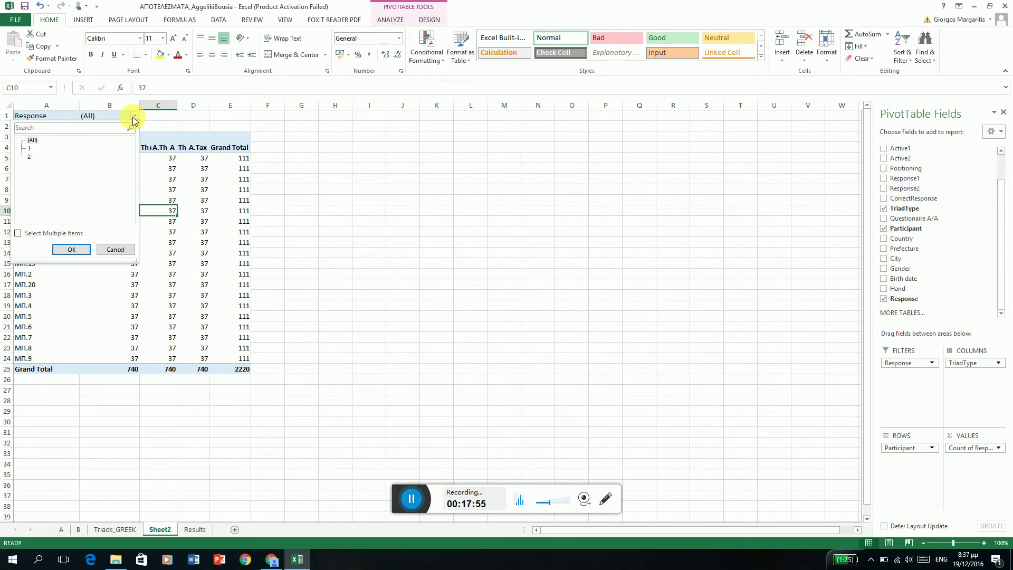
pyautogui.click(29, 149)
pyautogui.click(29, 151)
pyautogui.click(29, 147)
pyautogui.click(74, 250)
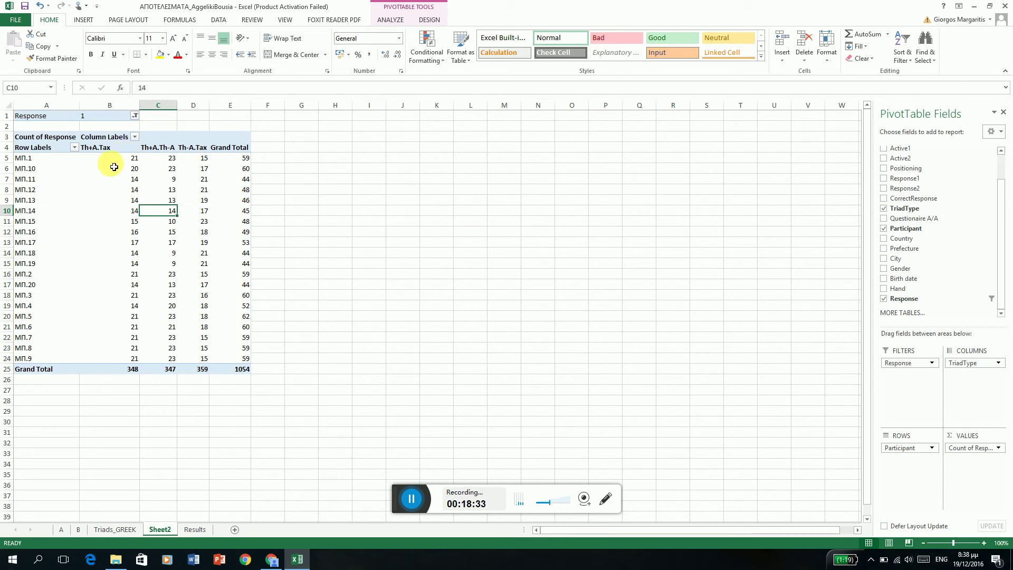
# Check the first participant's Th+A.Tax count and revisit the Response filter in B1.
pyautogui.click(134, 158)
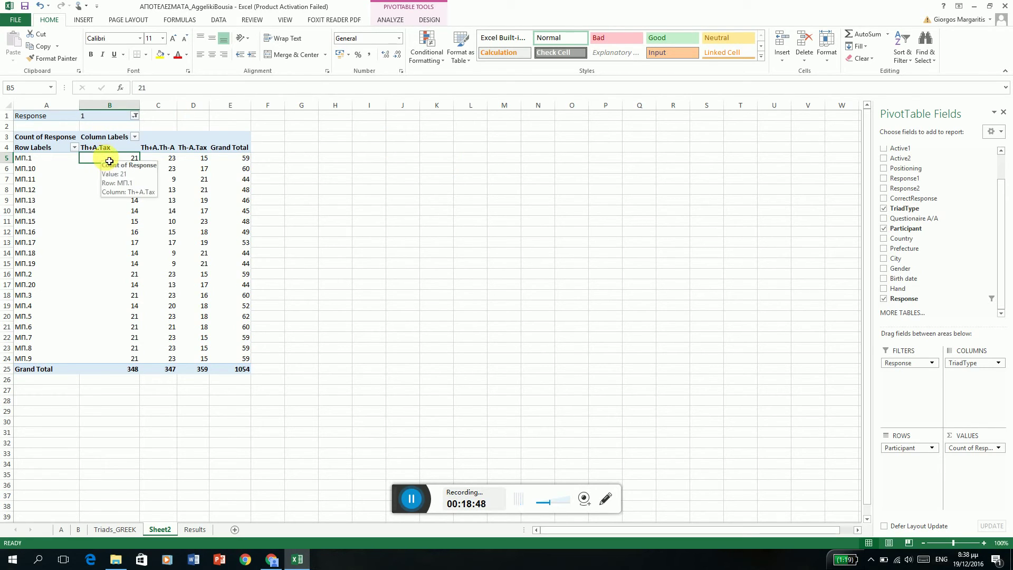
pyautogui.click(134, 115)
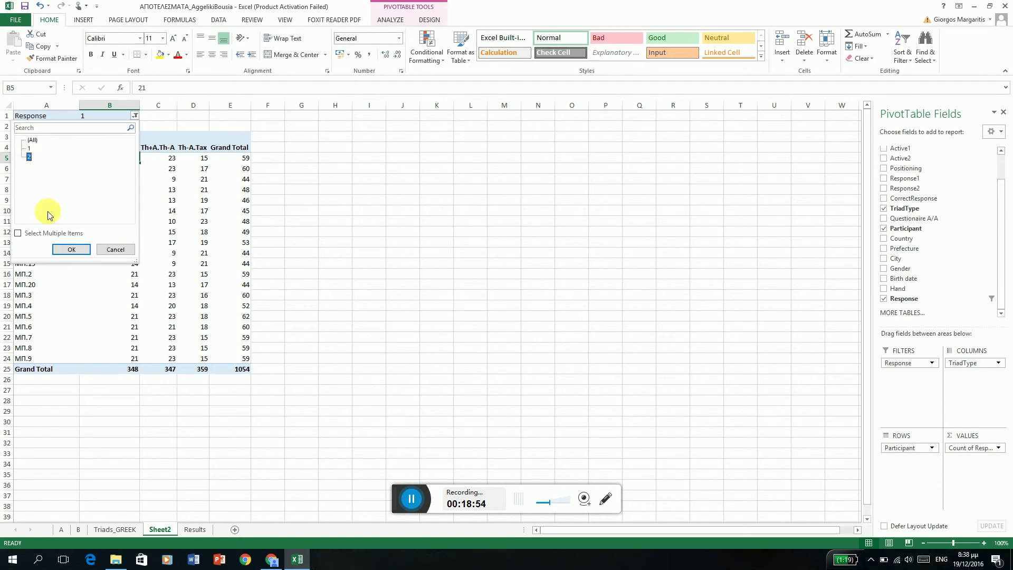
pyautogui.click(72, 249)
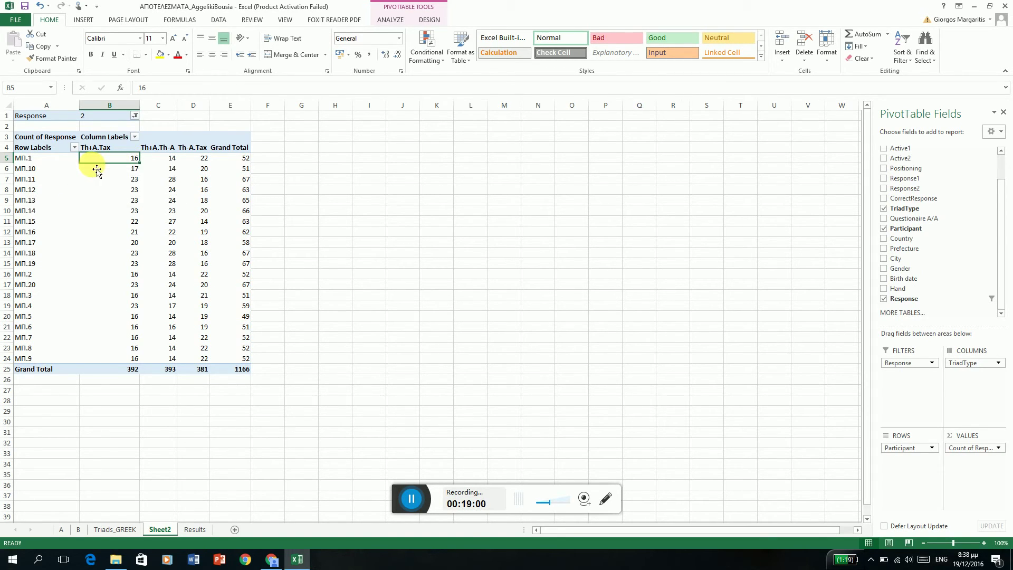
# Filter the pivot table to Response 1 and bring up the value display options on B5.
pyautogui.click(134, 115)
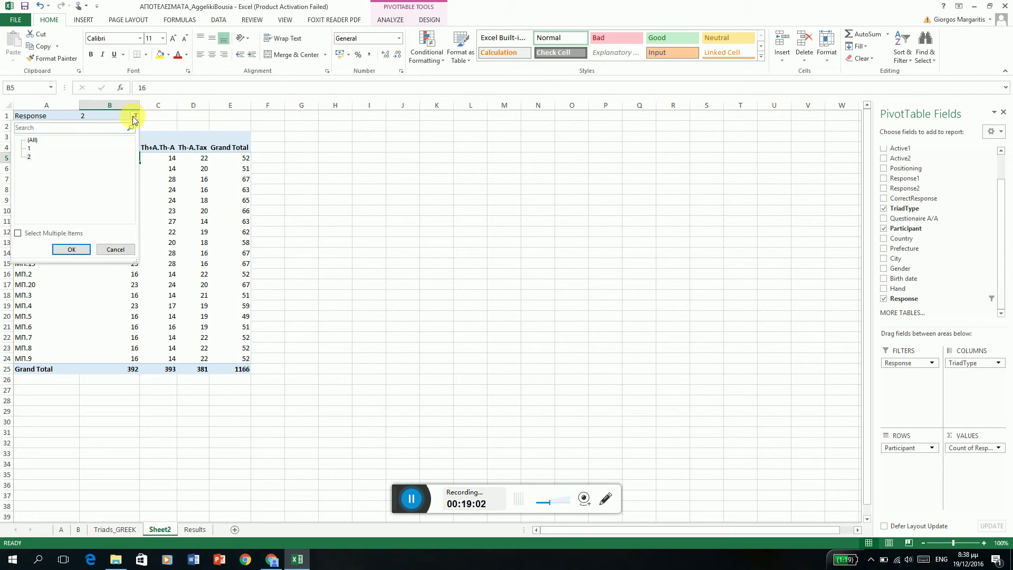
pyautogui.click(30, 149)
pyautogui.click(63, 252)
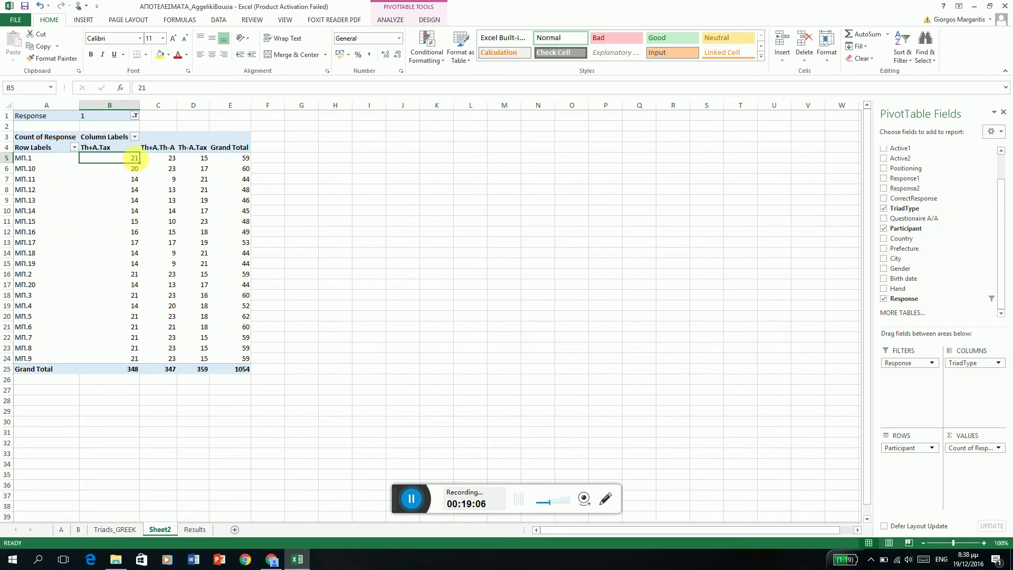
pyautogui.rightClick(136, 159)
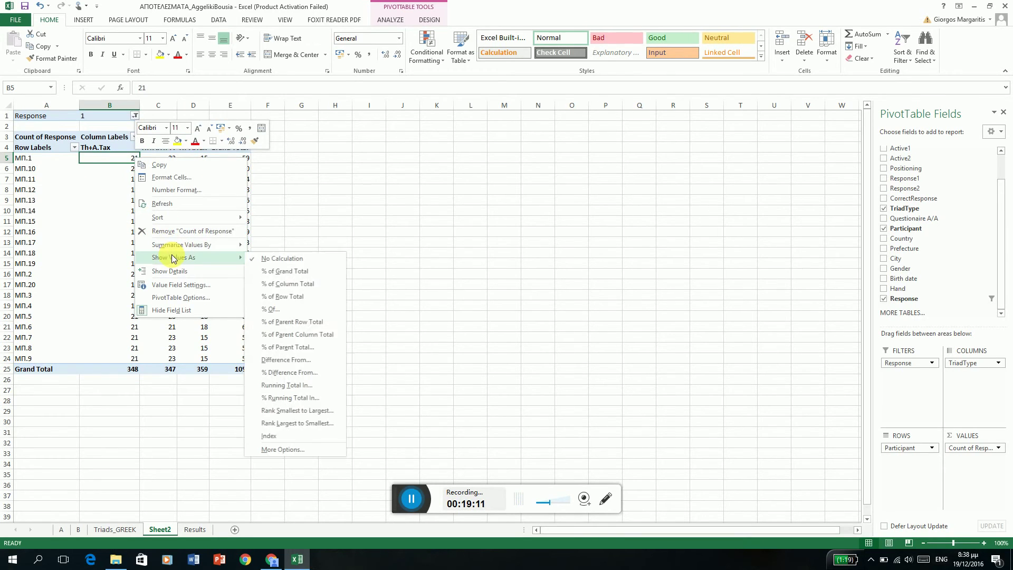
pyautogui.moveTo(174, 257)
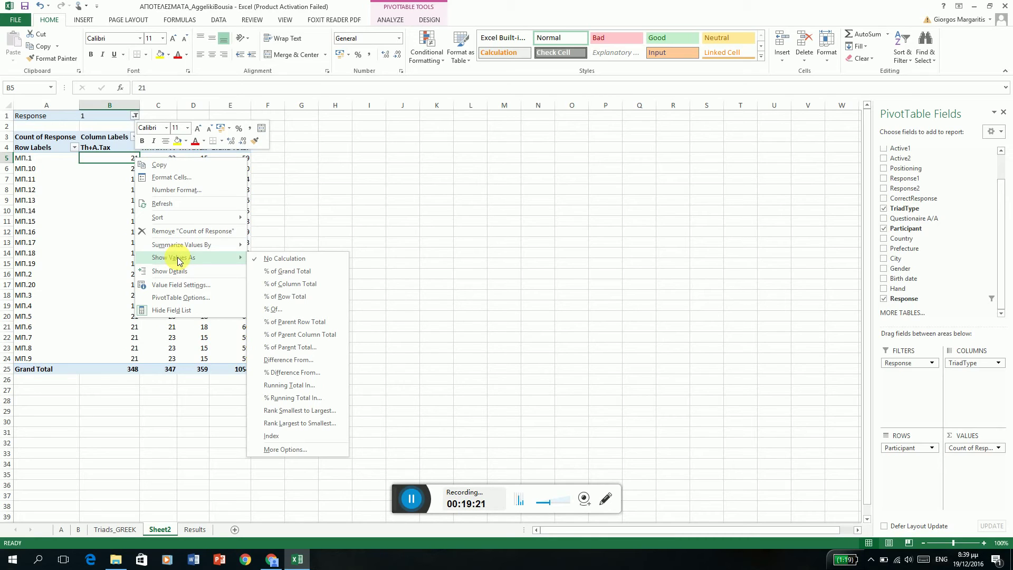
pyautogui.click(103, 160)
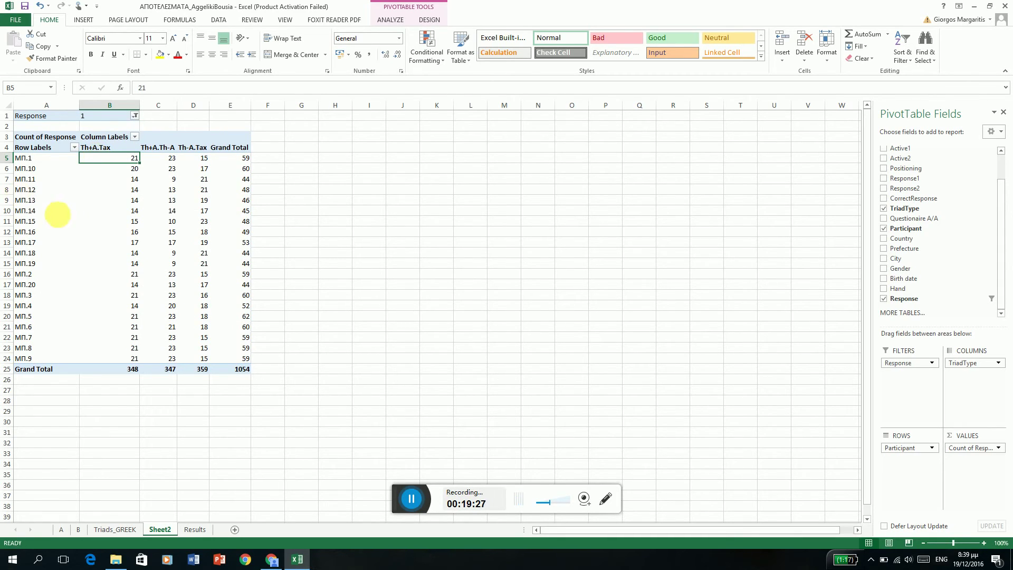
pyautogui.rightClick(116, 158)
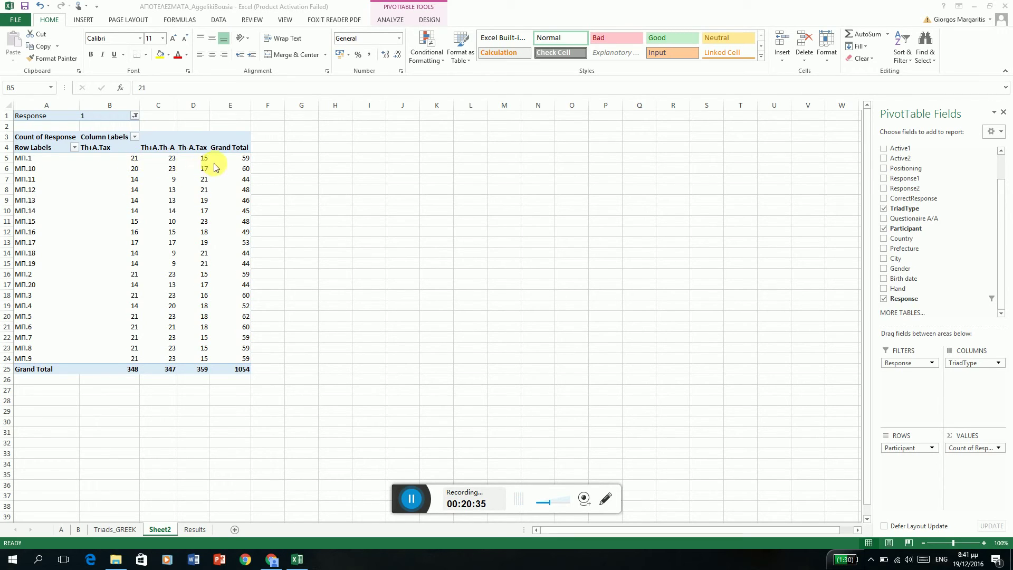
pyautogui.click(246, 161)
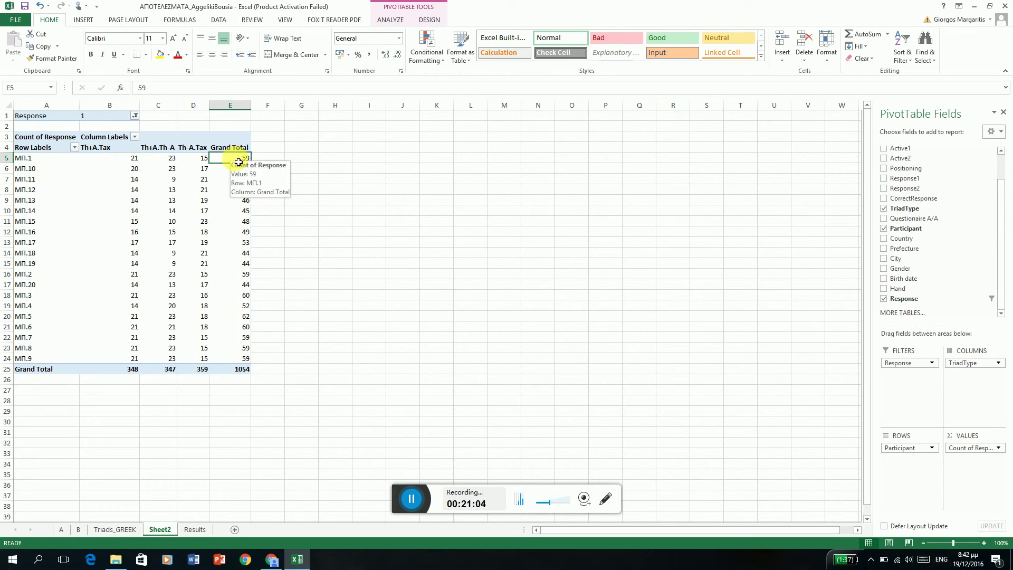
pyautogui.click(135, 164)
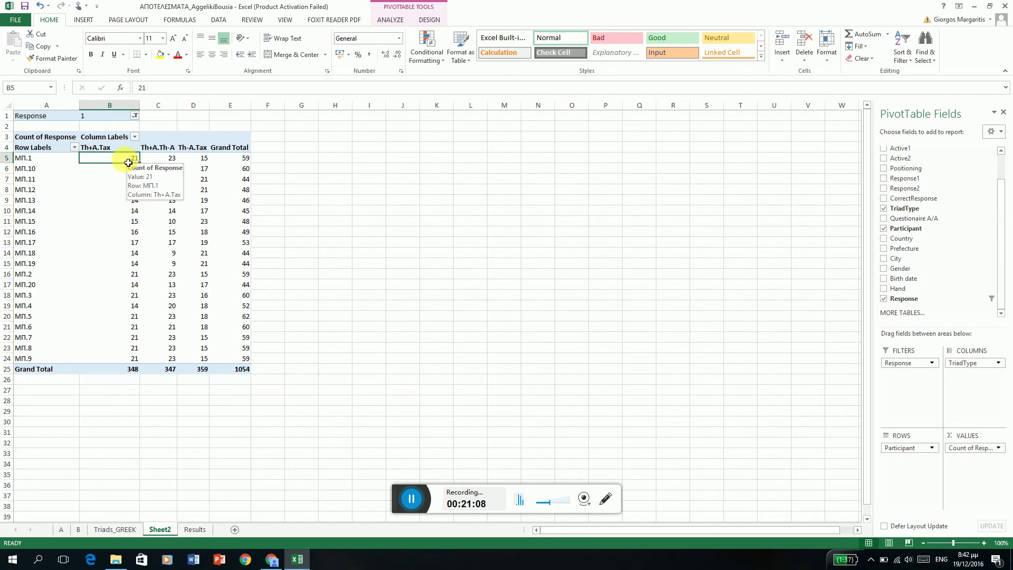
pyautogui.rightClick(125, 162)
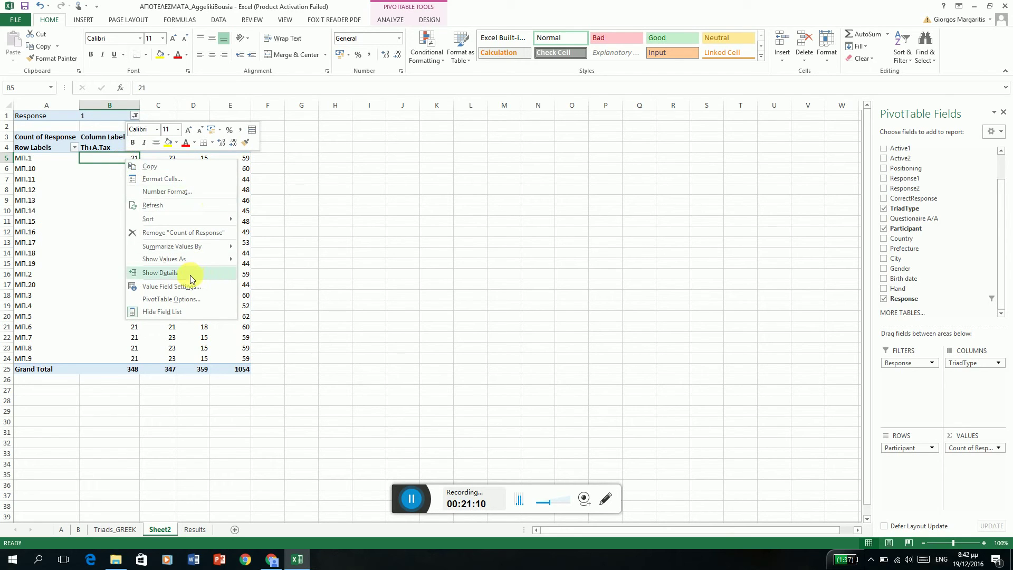
pyautogui.moveTo(174, 259)
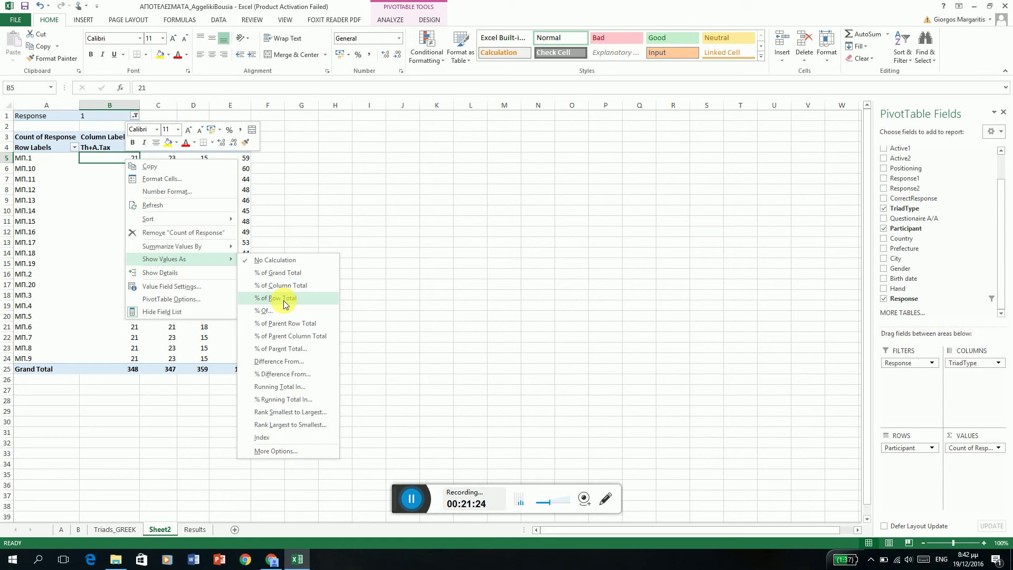
# Show the pivot counts as % of Row Total and check МП.1's percentages.
pyautogui.click(283, 298)
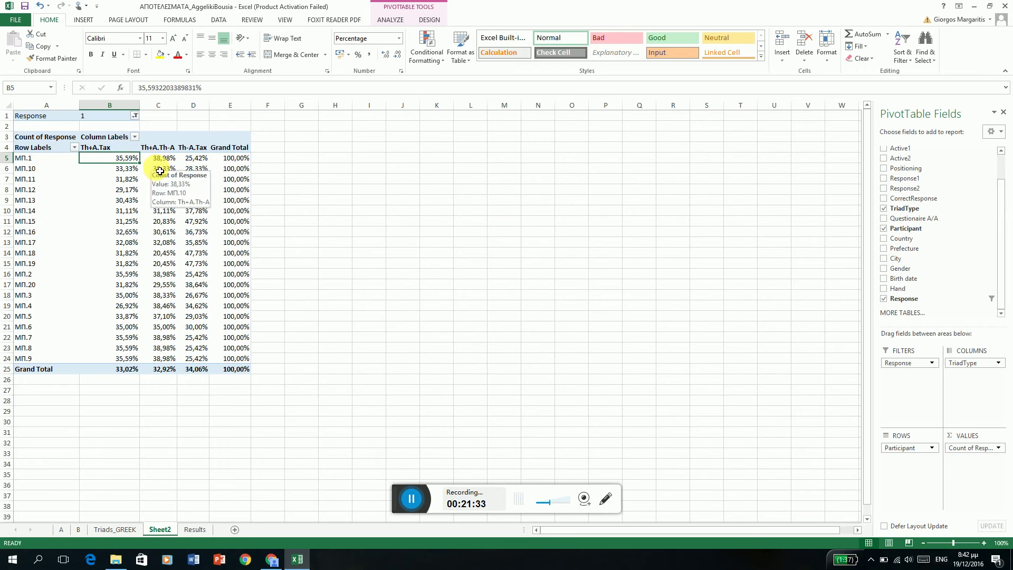
pyautogui.click(200, 161)
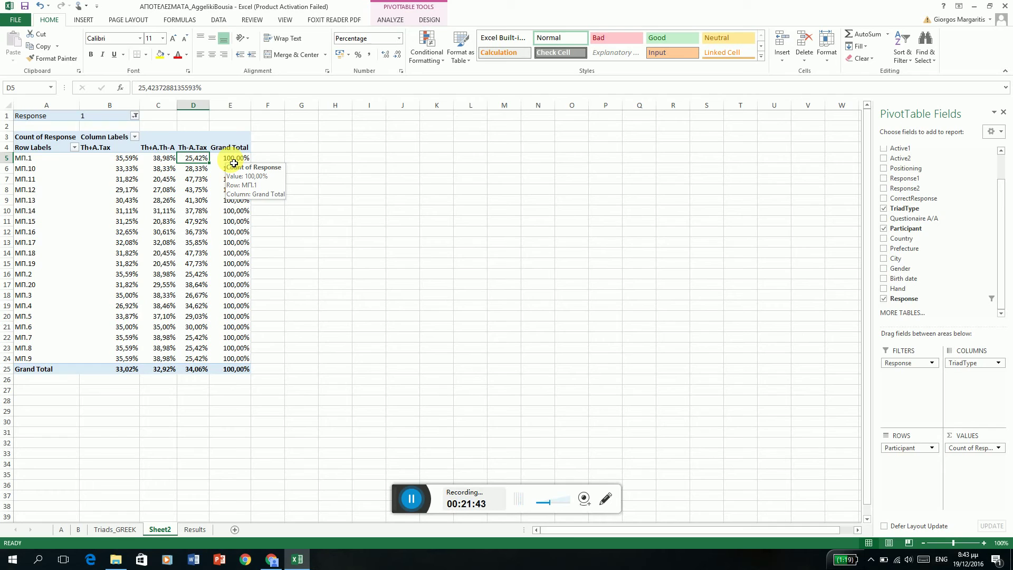
pyautogui.click(125, 161)
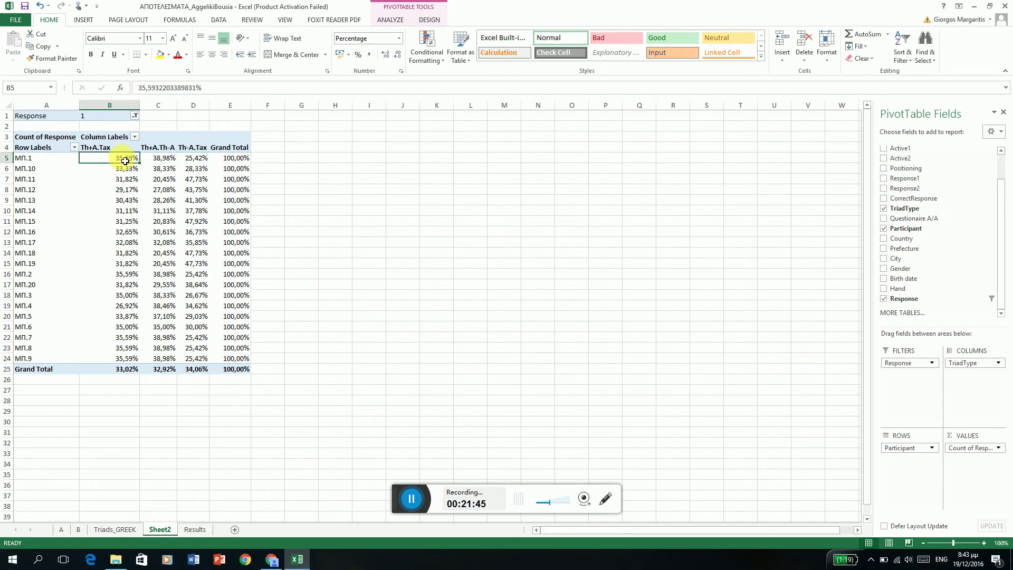
pyautogui.rightClick(125, 162)
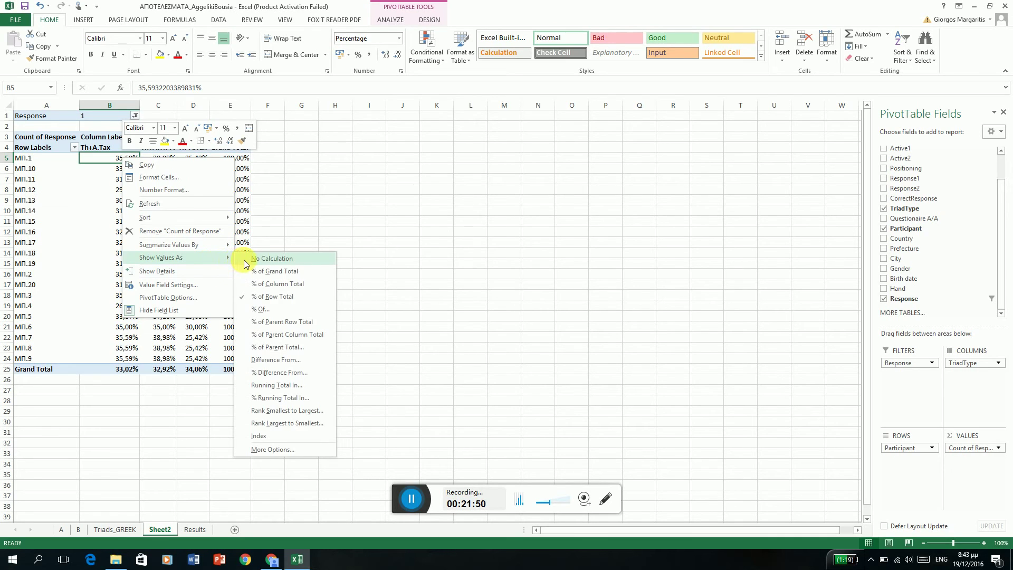
# Set Show Values As back to No Calculation and select cell G5.
pyautogui.click(246, 259)
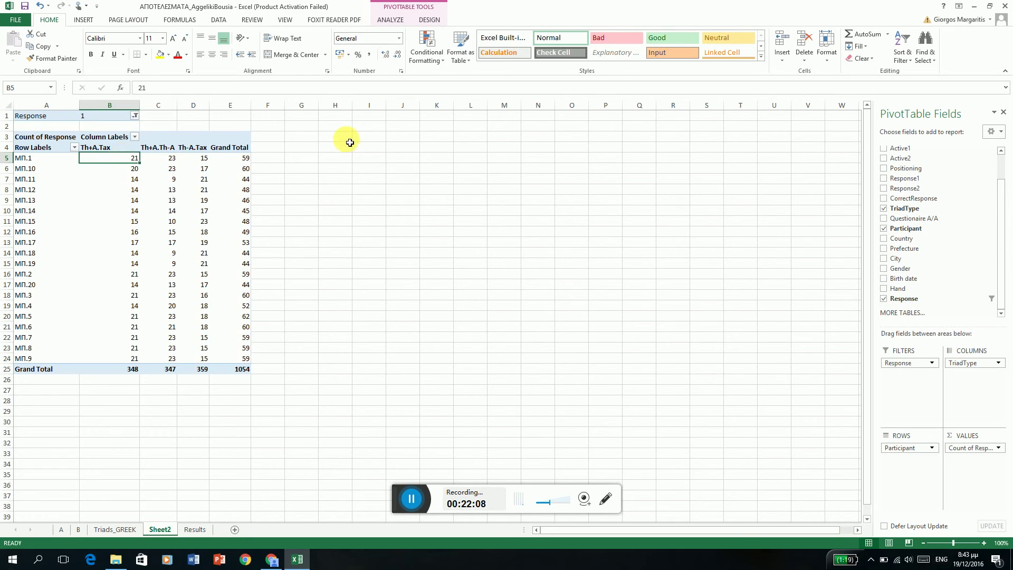
pyautogui.click(309, 160)
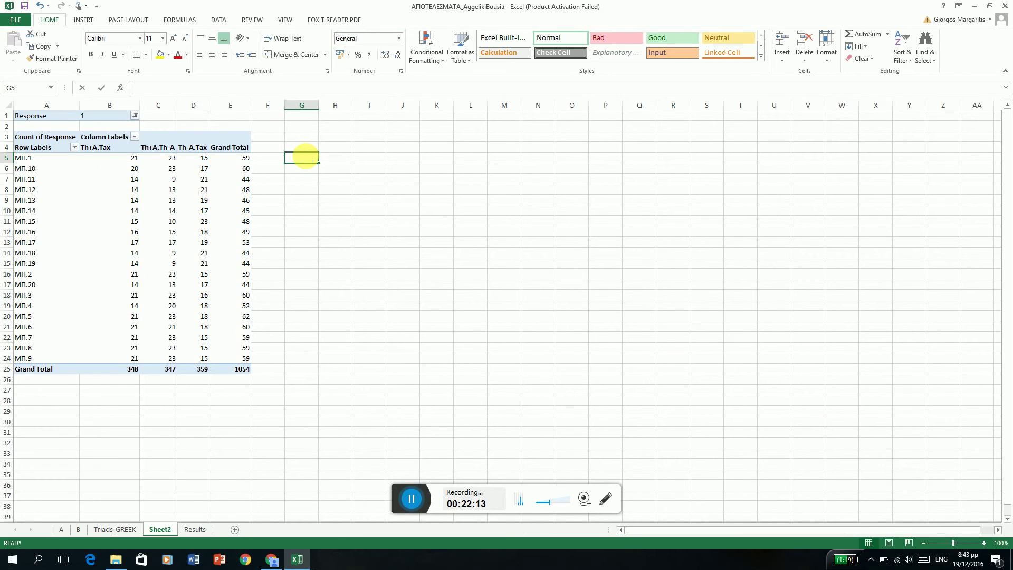
# Enter a GETPIVOTDATA formula in G5 dividing МП.1's Th+A.Tax count by 37, giving 0,567568.
pyautogui.write('=')
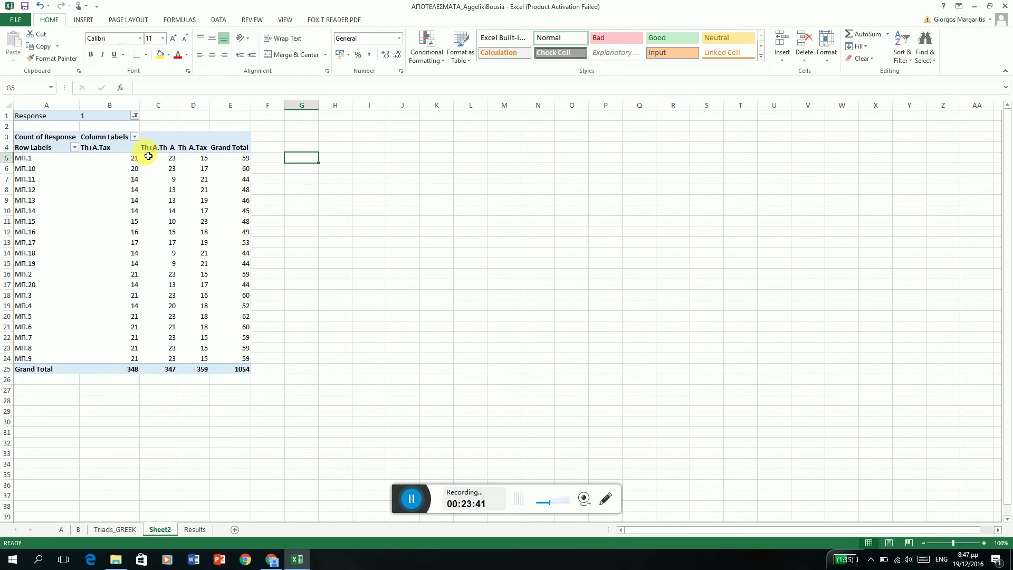
pyautogui.write('=')
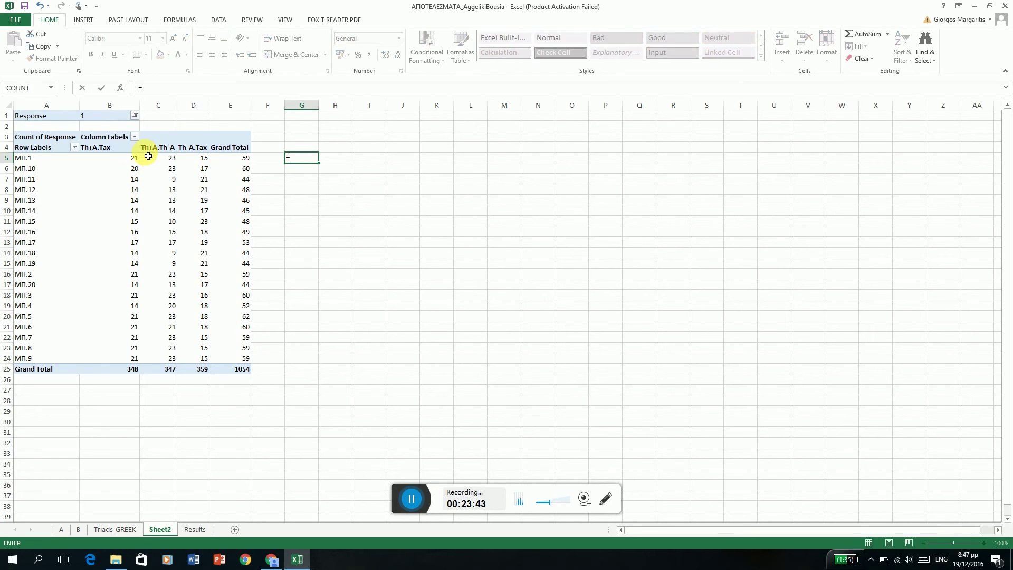
pyautogui.click(136, 161)
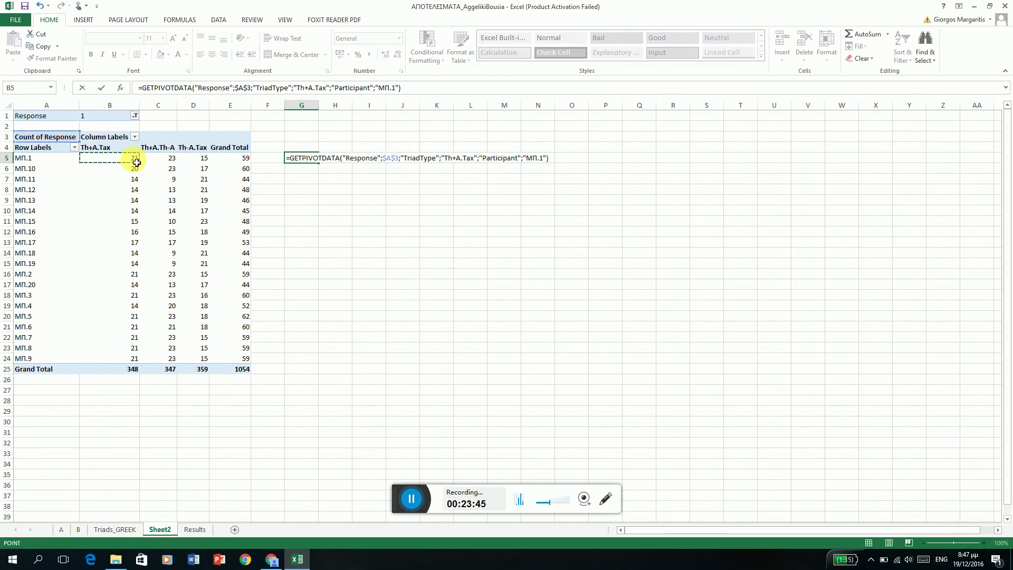
pyautogui.write('/37')
pyautogui.press('Return')
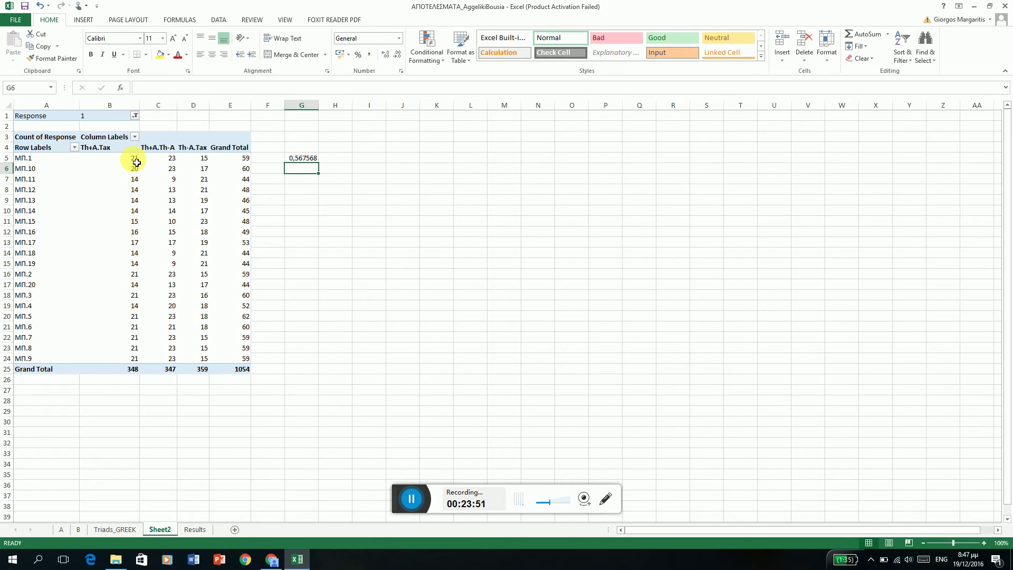
pyautogui.click(324, 160)
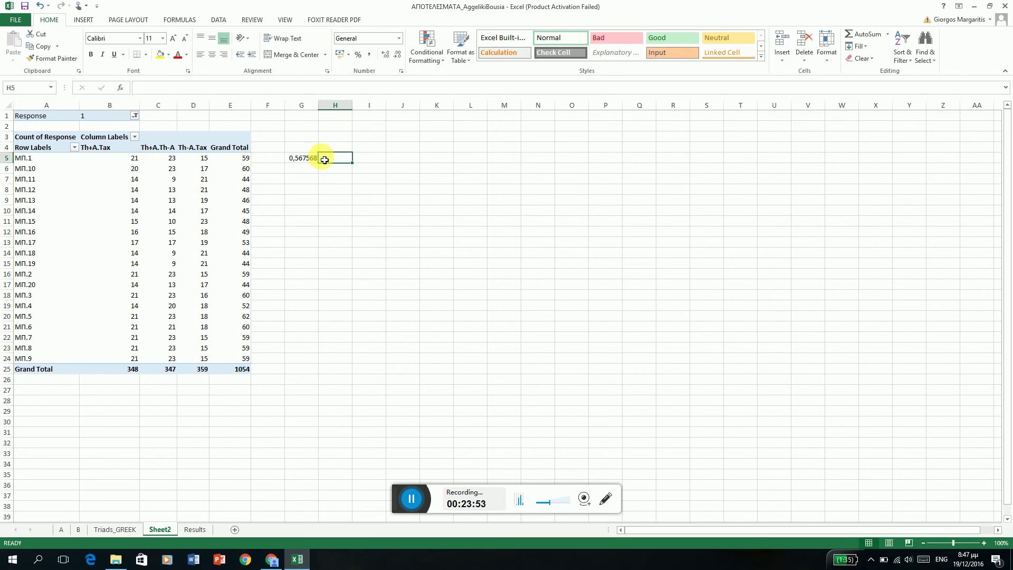
pyautogui.click(316, 158)
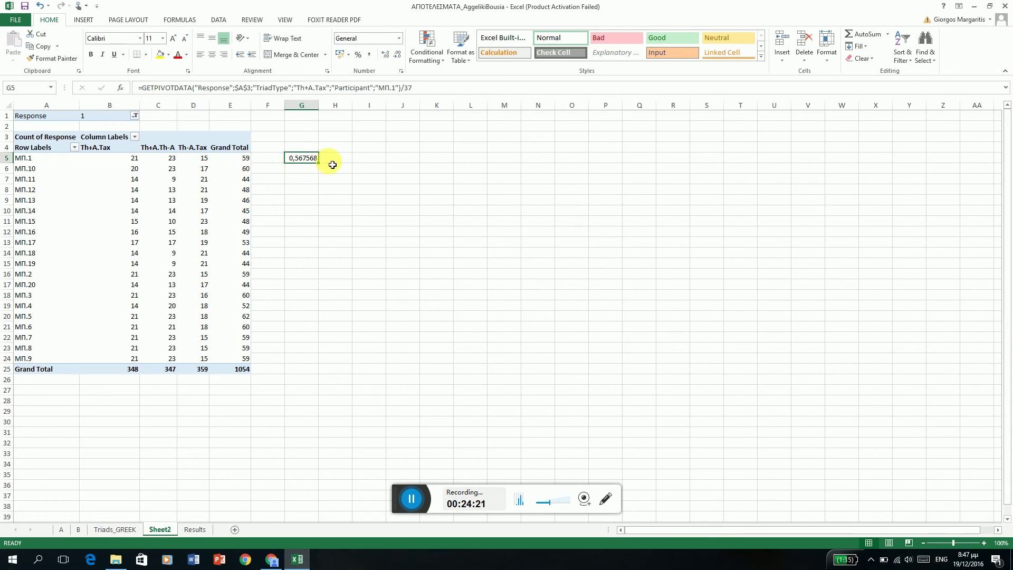
# Put МП.1's Th+A.Th-A count divided by 37 in H5, giving 0,621622.
pyautogui.click(333, 166)
pyautogui.write('=')
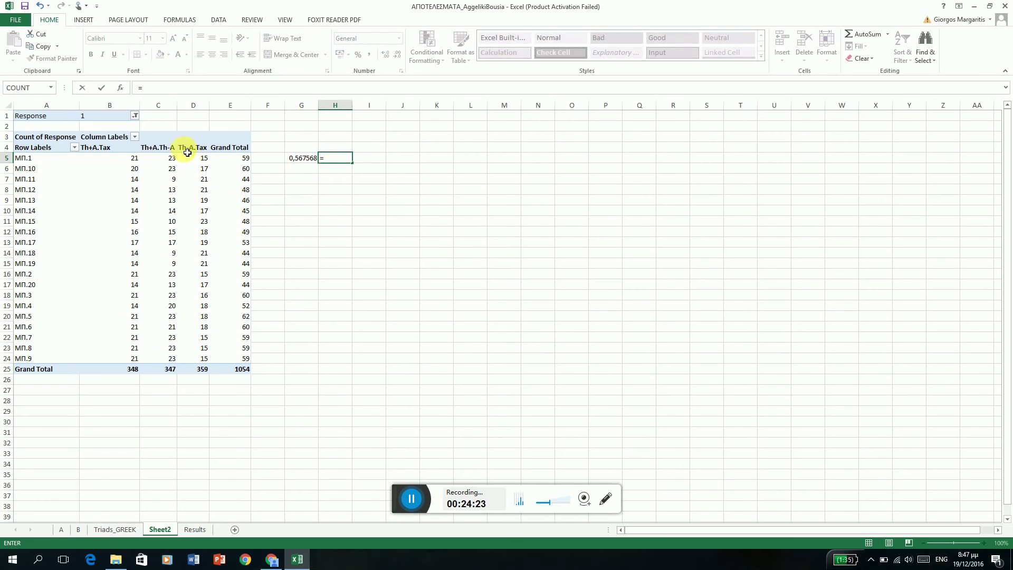
pyautogui.click(174, 161)
pyautogui.write('/')
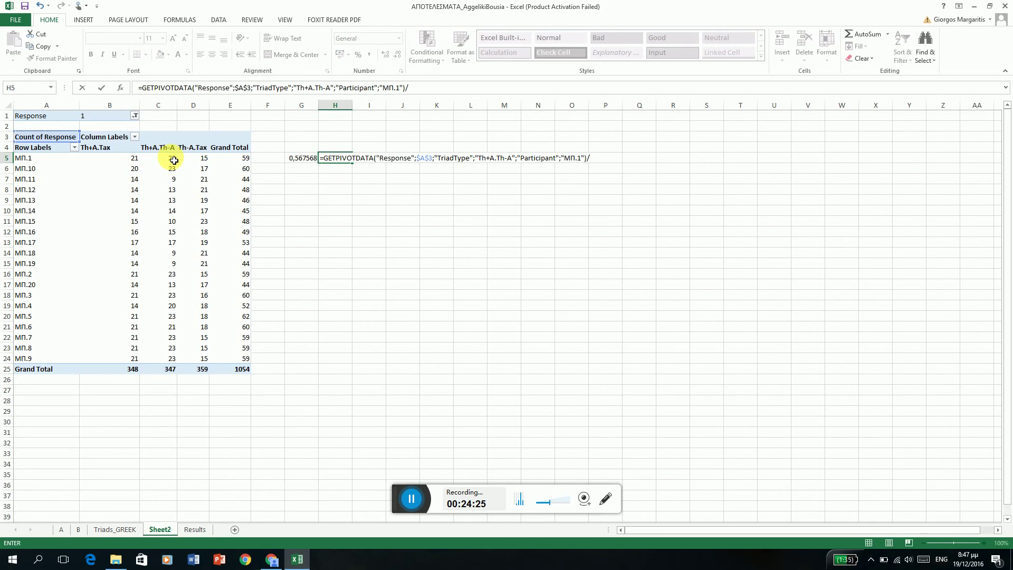
pyautogui.write('37')
pyautogui.press('Return')
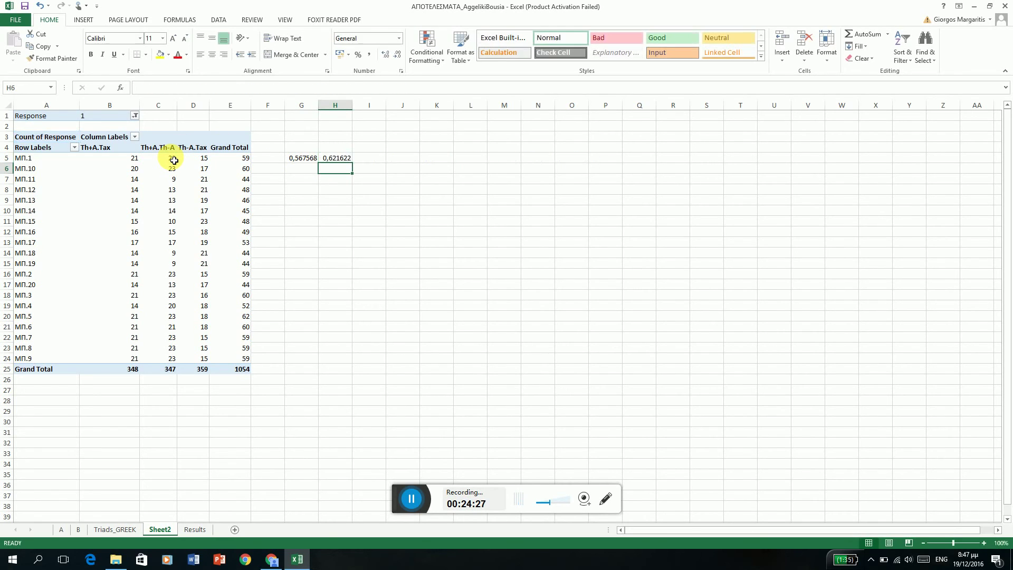
# Dismiss the pivot edit warning and enter МП.1's Th-A.Tax count divided by 37 in I5.
pyautogui.press('Right')
pyautogui.press('Up')
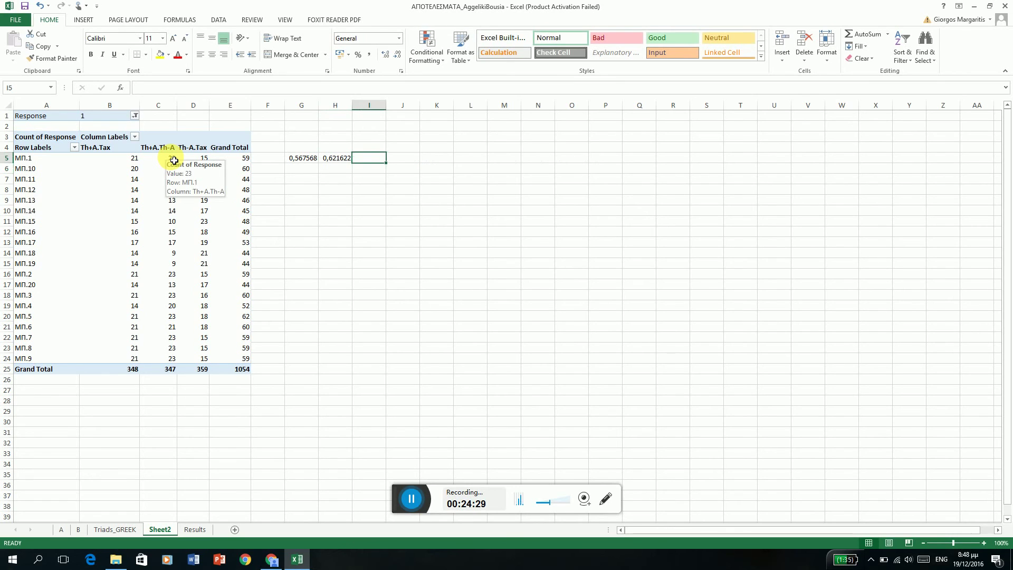
pyautogui.click(194, 162)
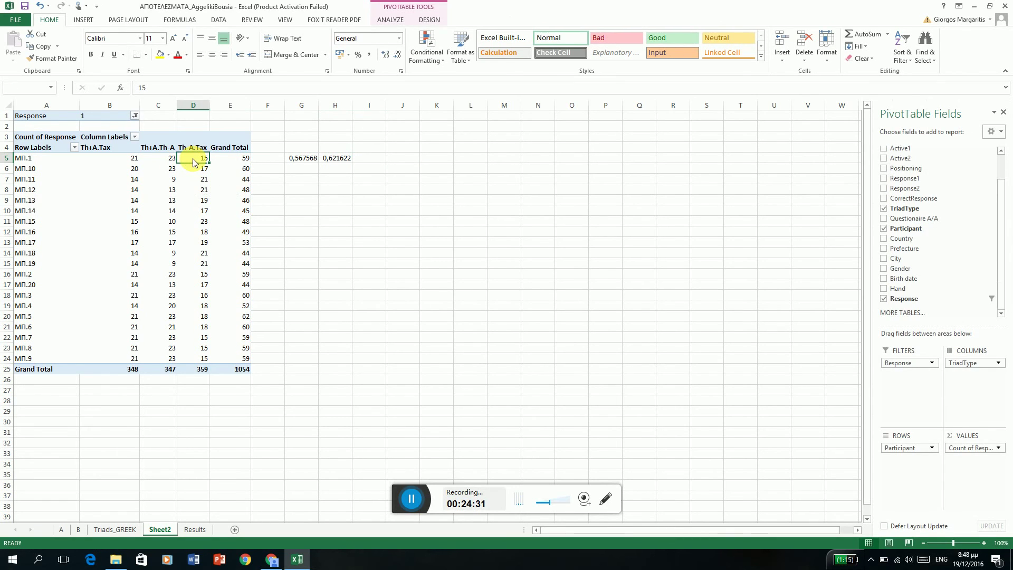
pyautogui.doubleClick(194, 162)
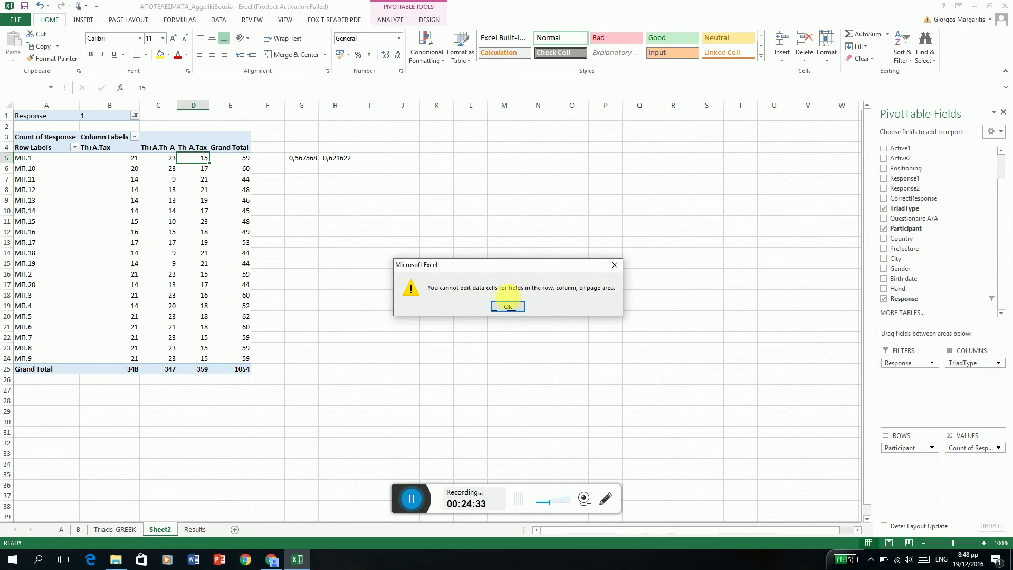
pyautogui.press('Return')
pyautogui.click(373, 162)
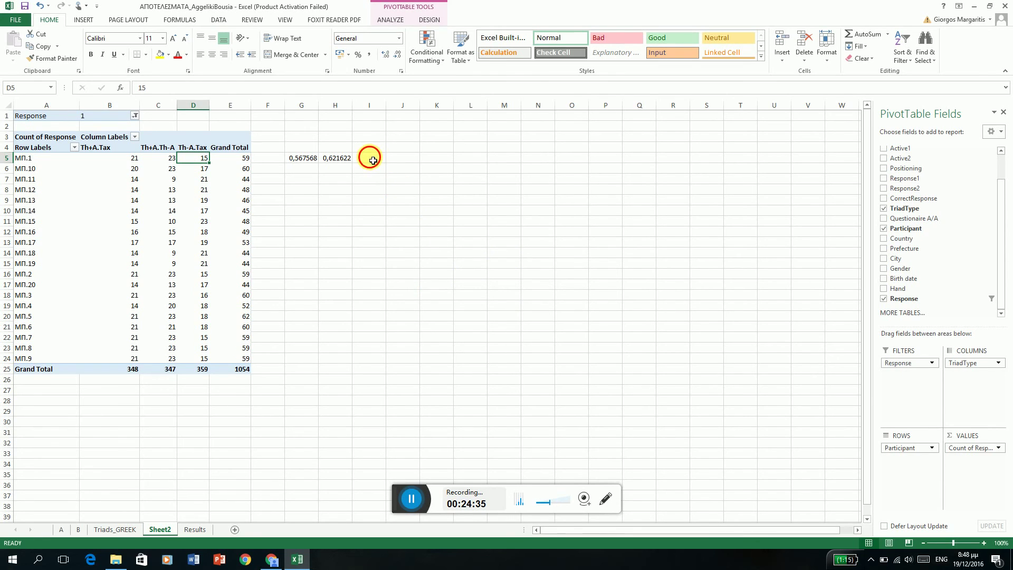
pyautogui.write('=')
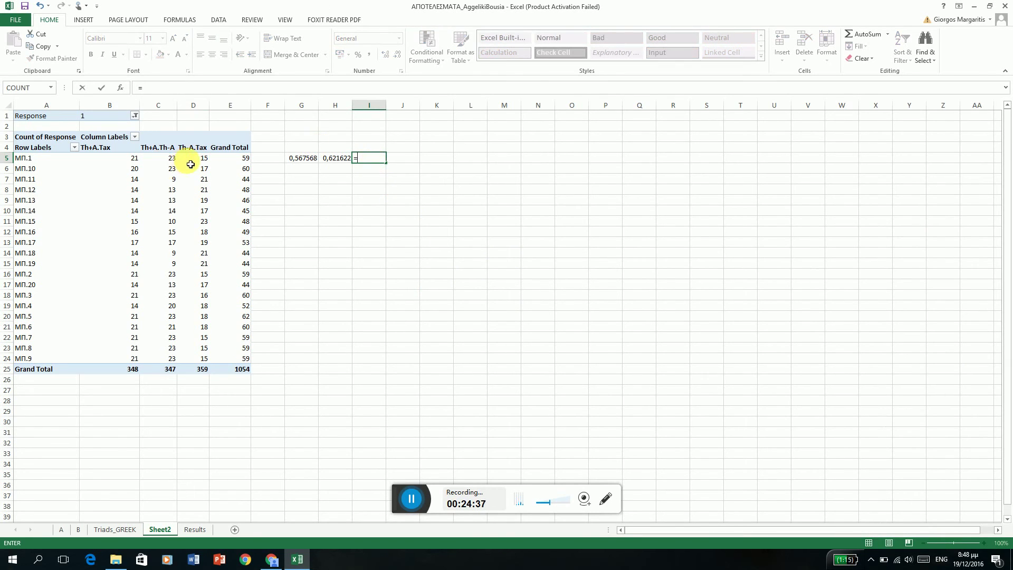
pyautogui.click(199, 160)
pyautogui.write('/')
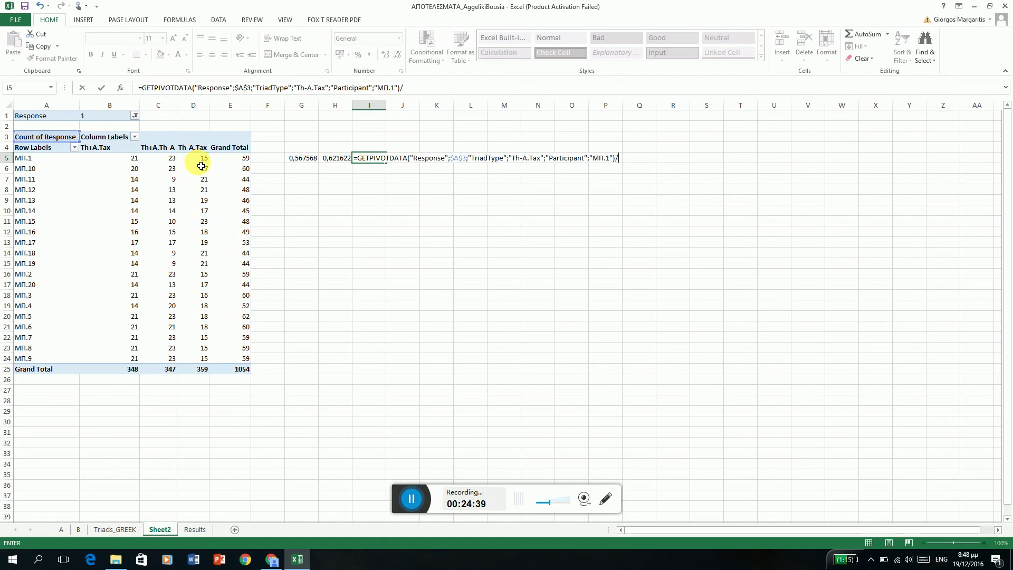
pyautogui.write('37')
pyautogui.press('Return')
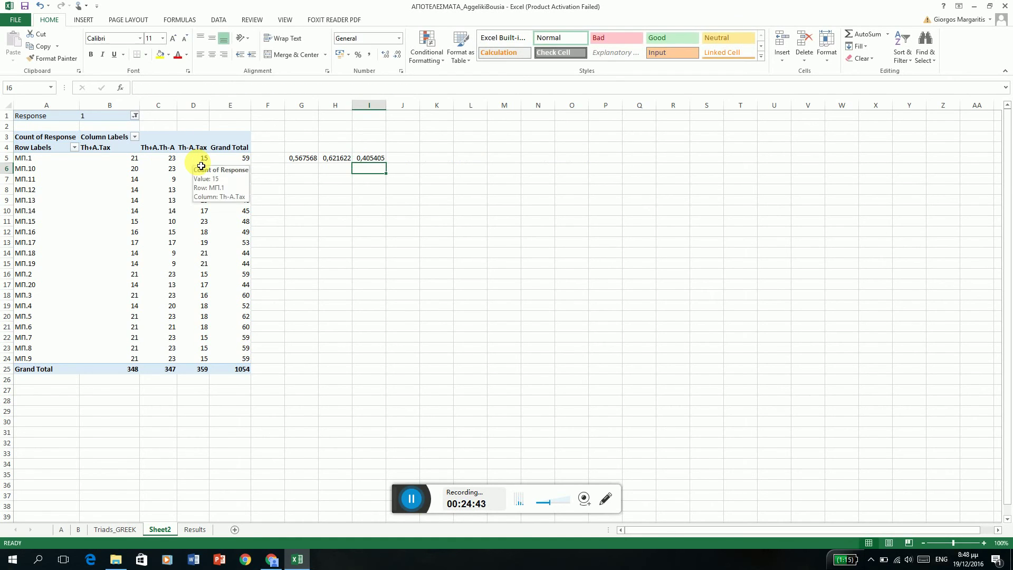
# Review the ratio formulas stored in G5 and H5, then select G6.
pyautogui.press('Left')
pyautogui.press('Left')
pyautogui.press('Up')
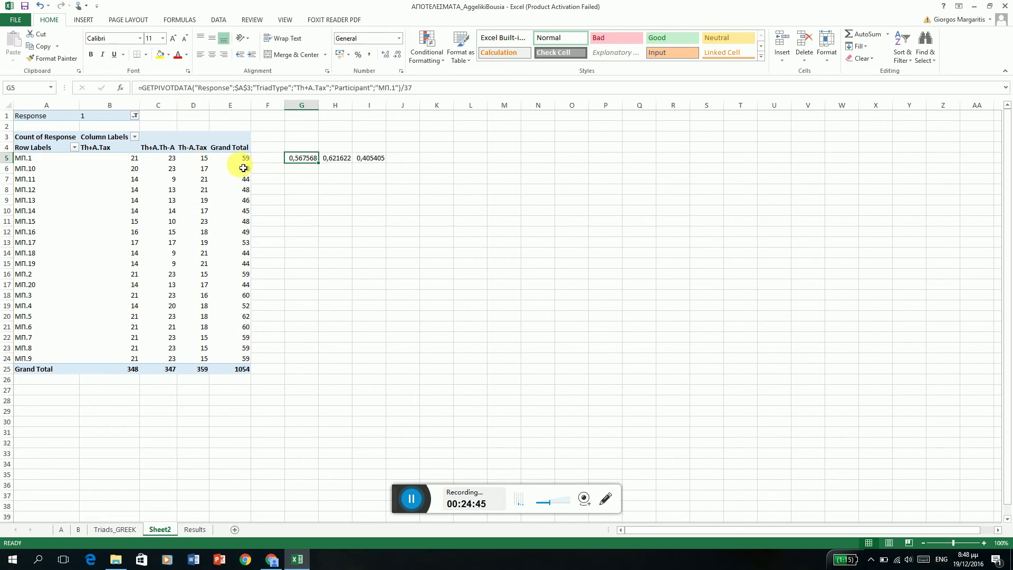
pyautogui.click(332, 169)
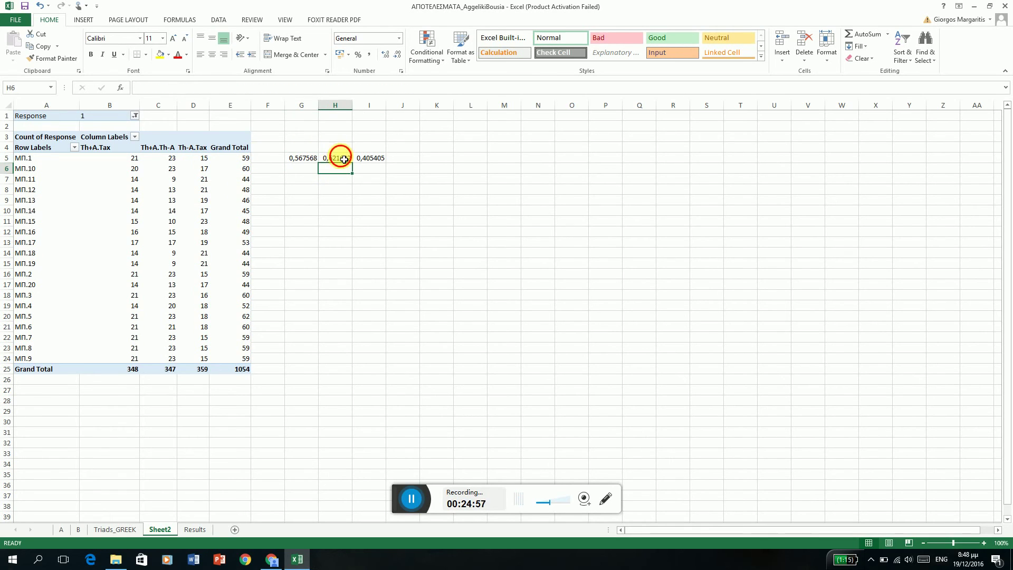
pyautogui.click(343, 159)
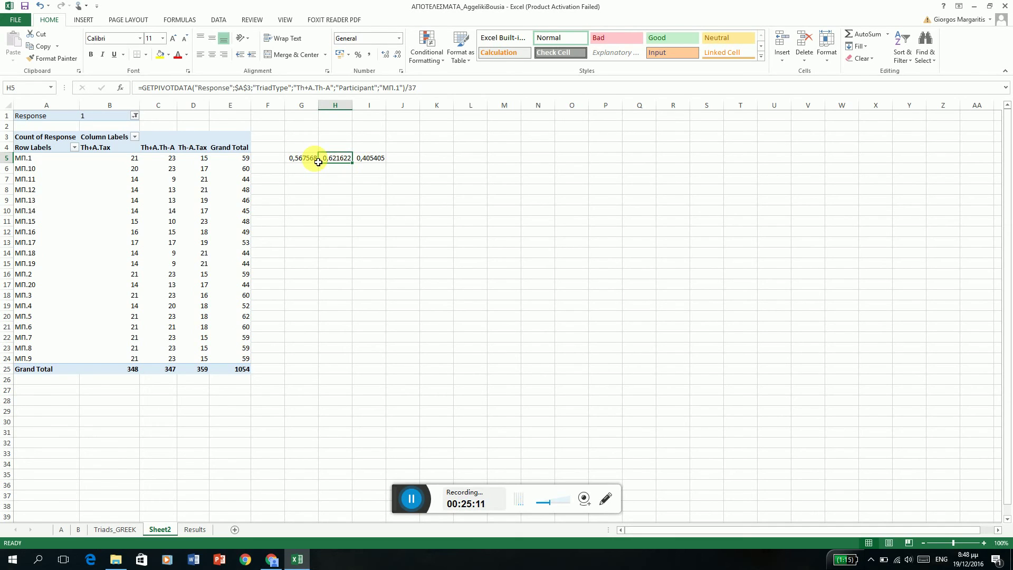
pyautogui.press('Down')
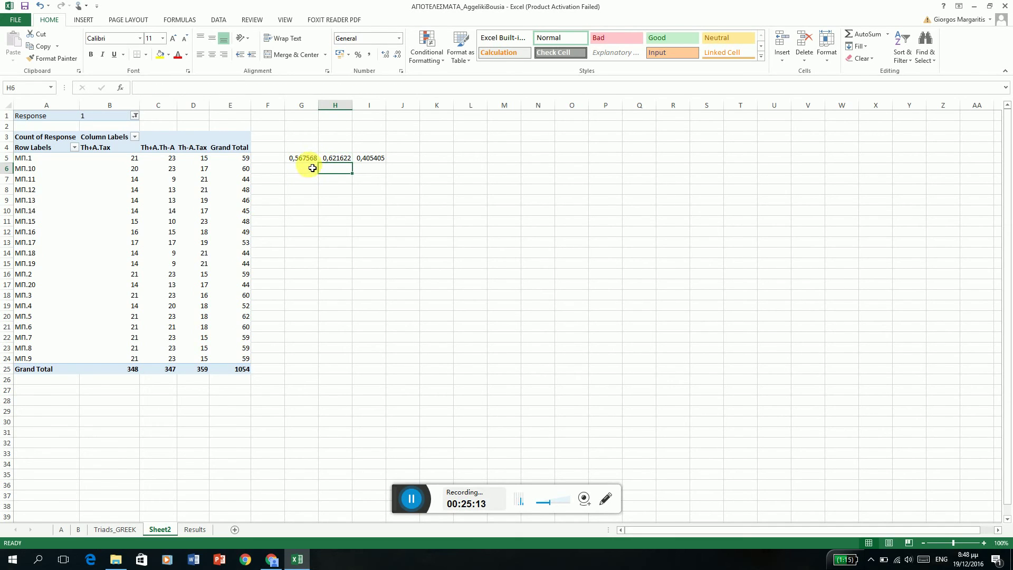
pyautogui.click(313, 167)
# Enter МП.10's Th+A.Tax and Th+A.Th-A ratios over 37 in G6 and H6.
pyautogui.write('=')
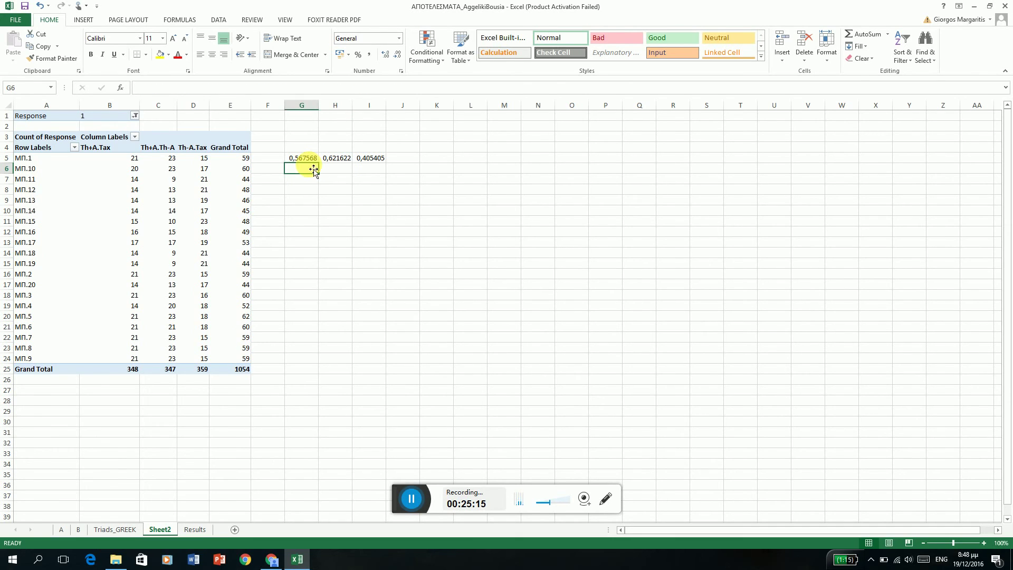
pyautogui.click(136, 170)
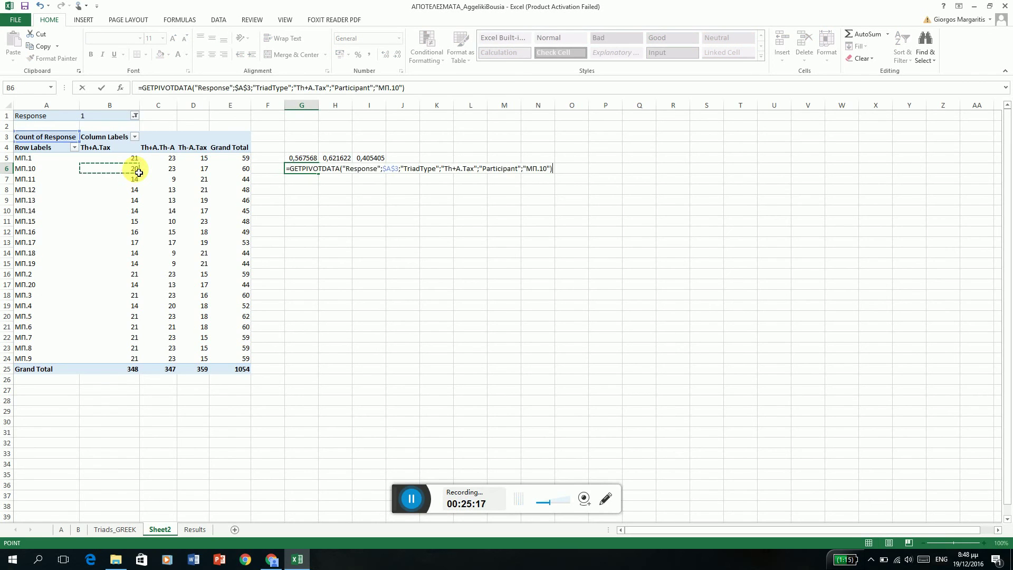
pyautogui.write('/3')
pyautogui.write('7')
pyautogui.press('Return')
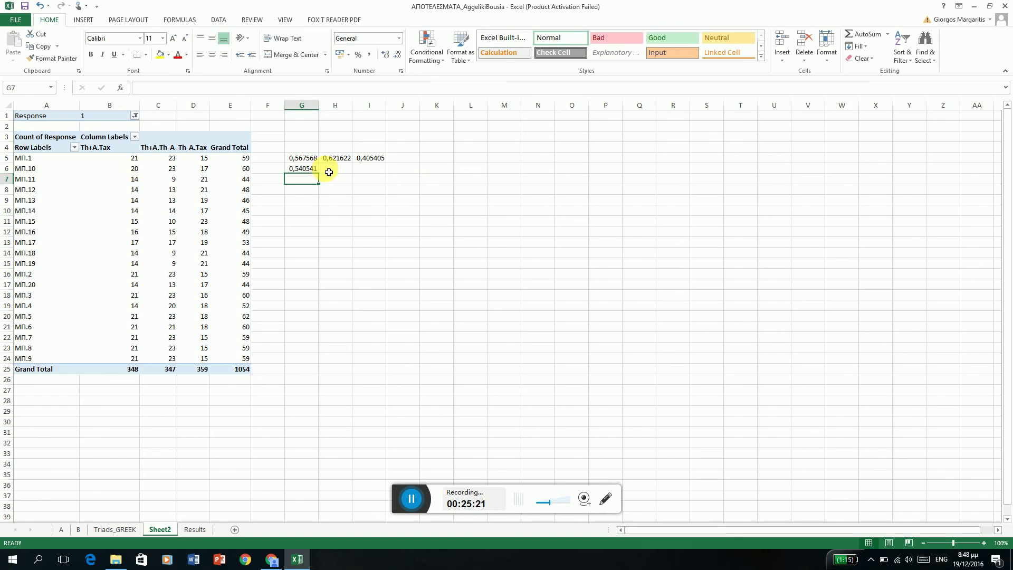
pyautogui.click(330, 173)
pyautogui.write('=')
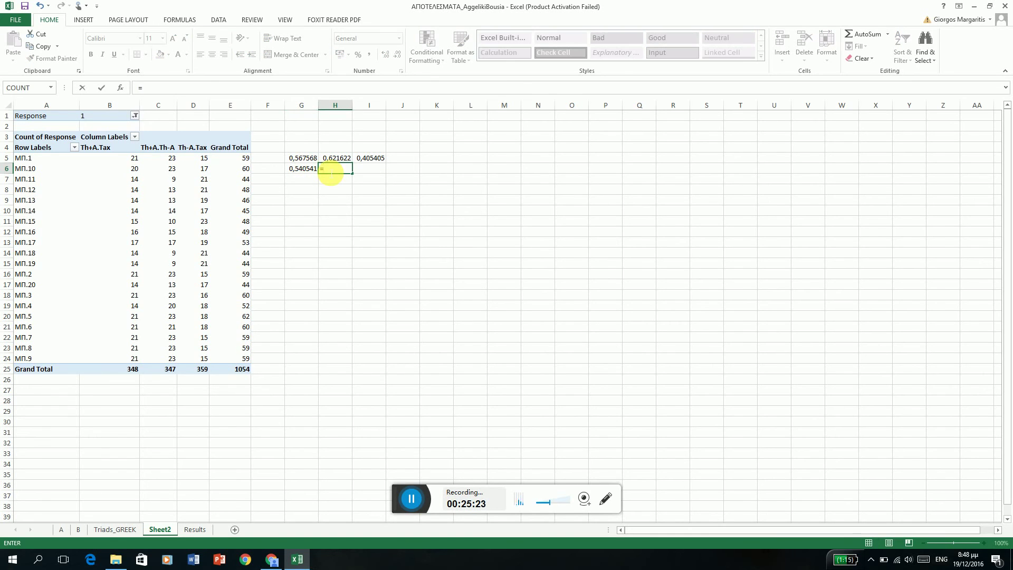
pyautogui.click(174, 174)
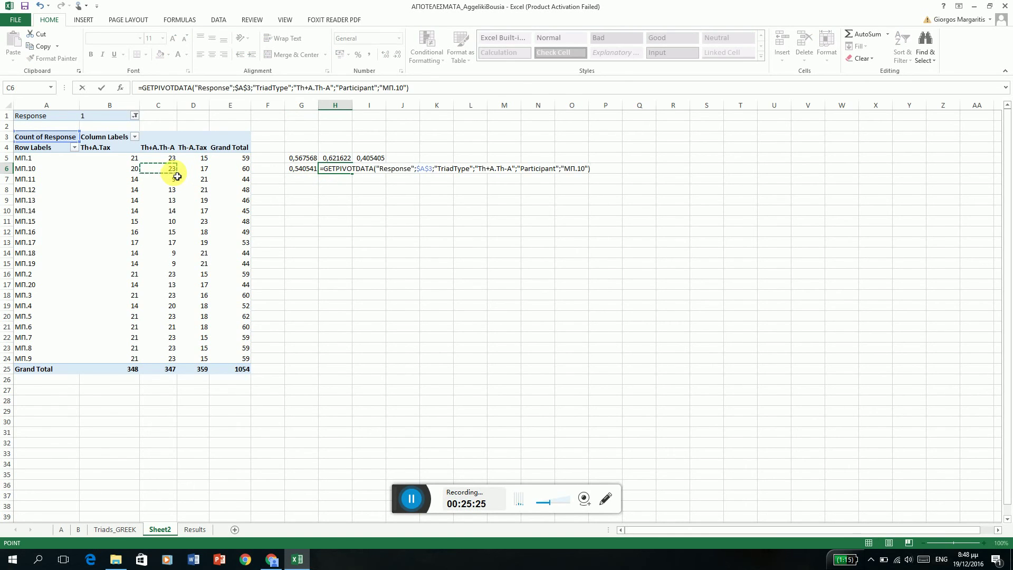
pyautogui.press('Return')
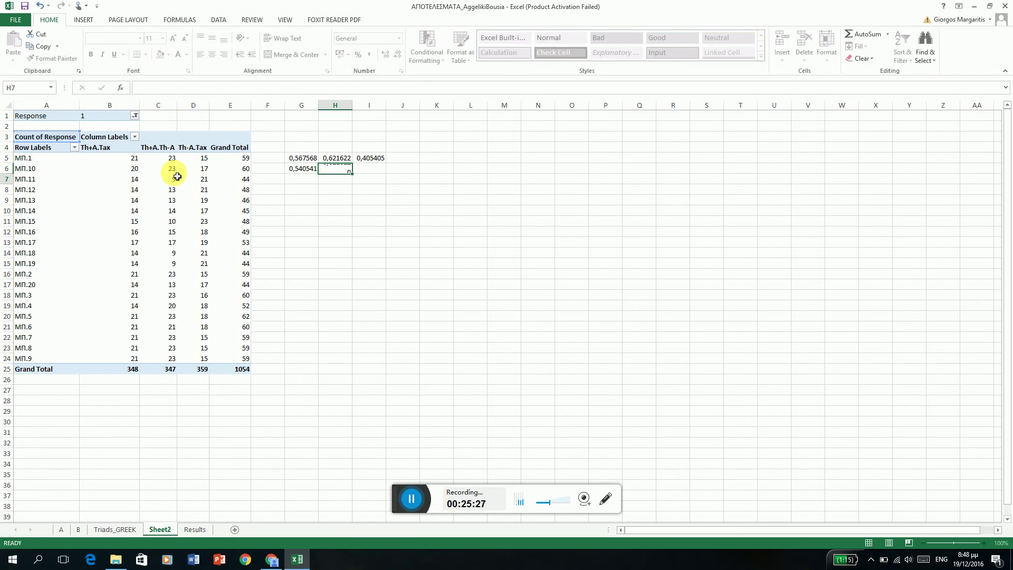
# Add МП.10's Th-A.Tax count divided by 37 in I6, giving 0,459459.
pyautogui.press('Up')
pyautogui.press('Right')
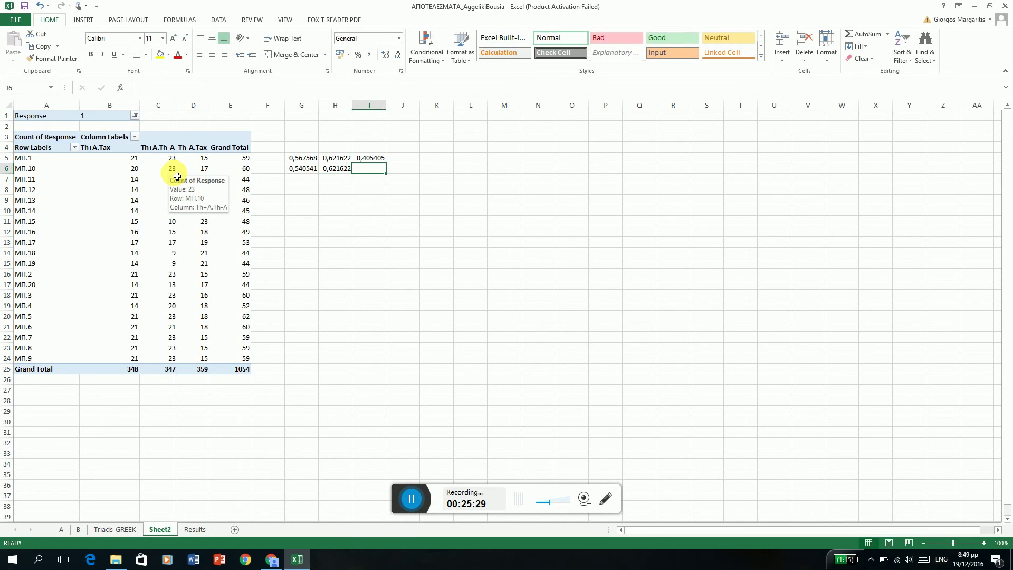
pyautogui.write('=')
pyautogui.click(202, 174)
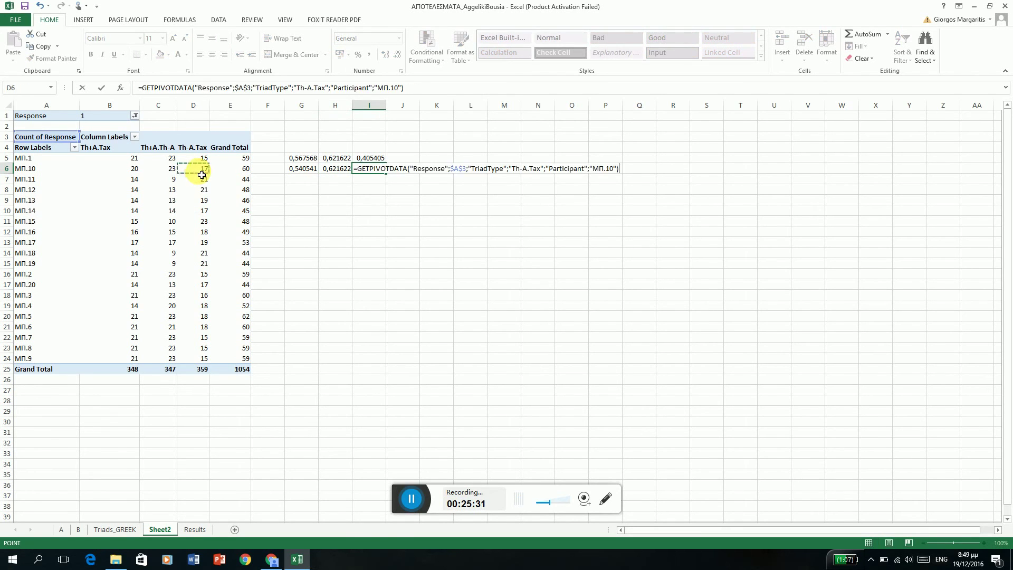
pyautogui.write('/37')
pyautogui.hotkey('ctrl', 'Return')
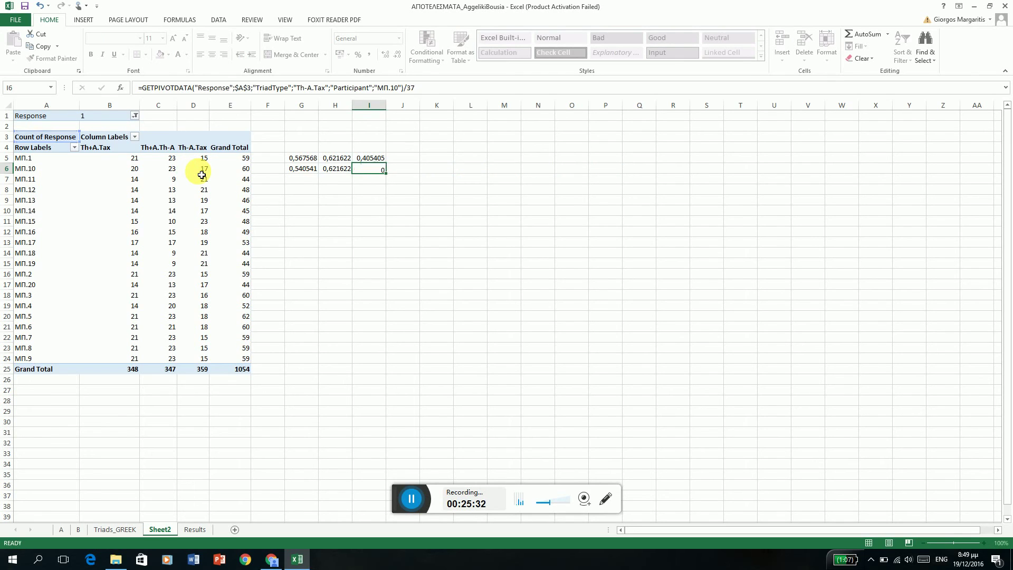
pyautogui.press('Return')
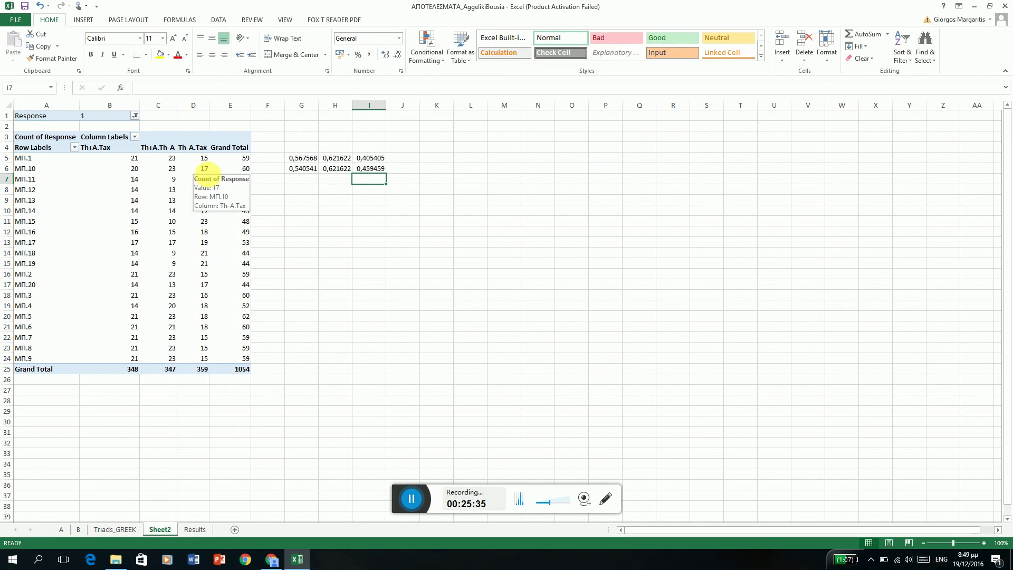
pyautogui.moveTo(265, 372); pyautogui.dragTo(390, 383)
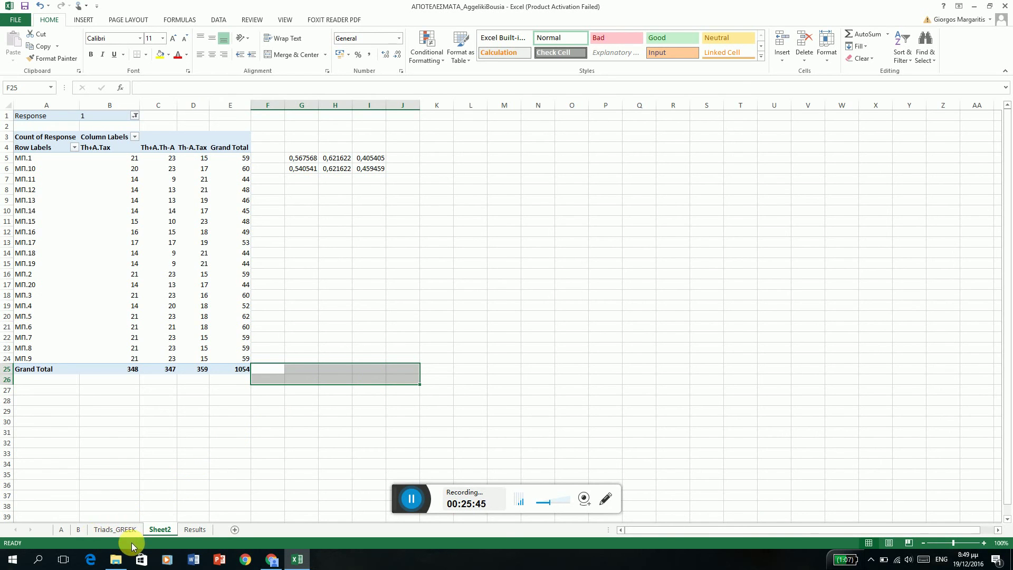
# Check the raw Results data, then return to Sheet2 and select pivot cell C6.
pyautogui.click(186, 529)
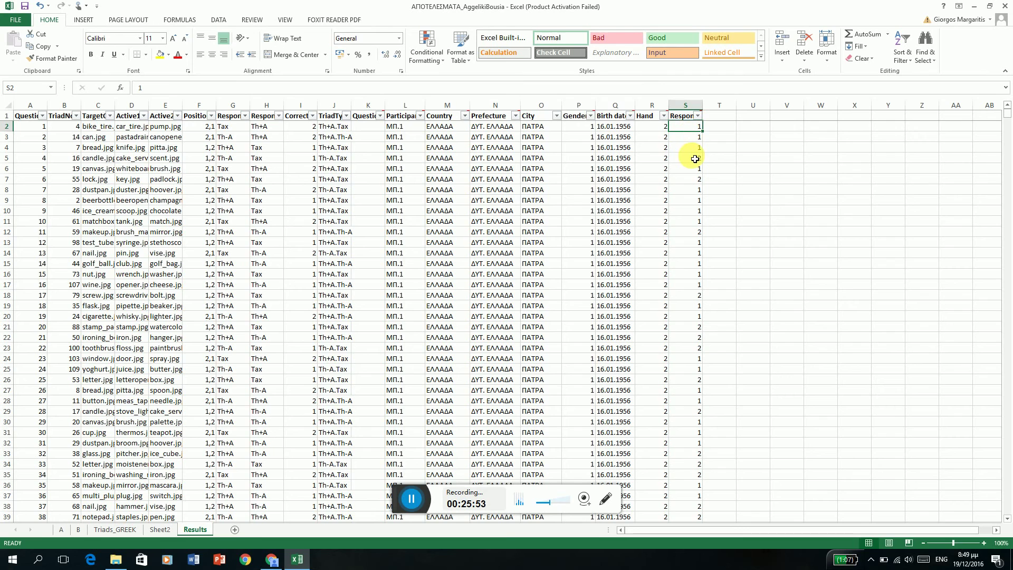
pyautogui.click(162, 529)
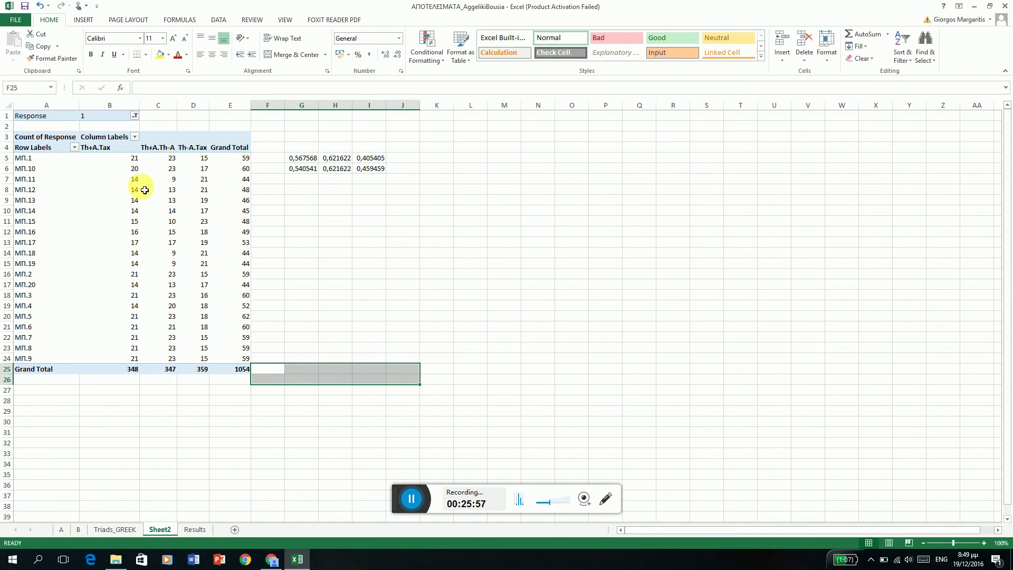
pyautogui.moveTo(158, 169)
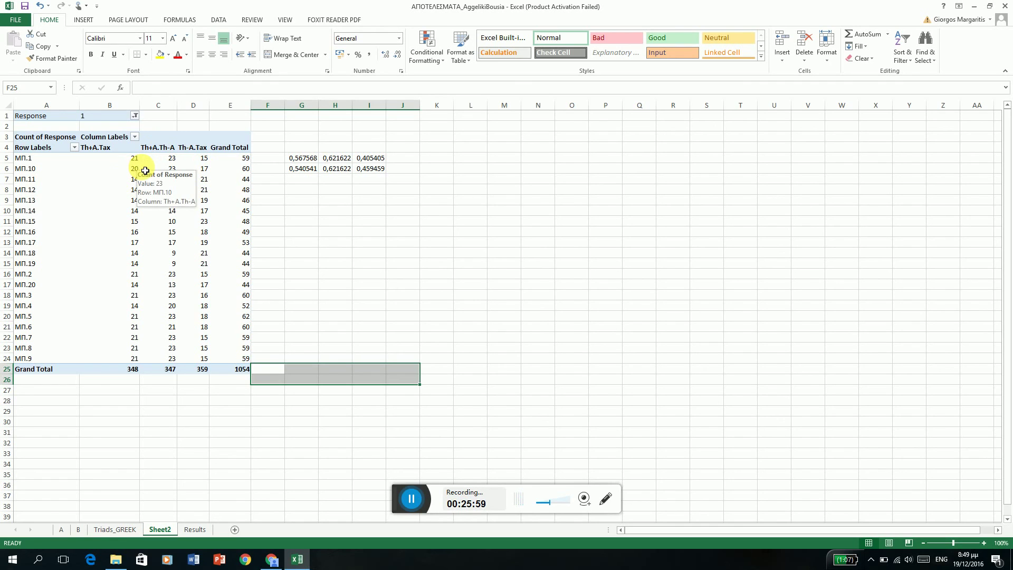
pyautogui.click(146, 170)
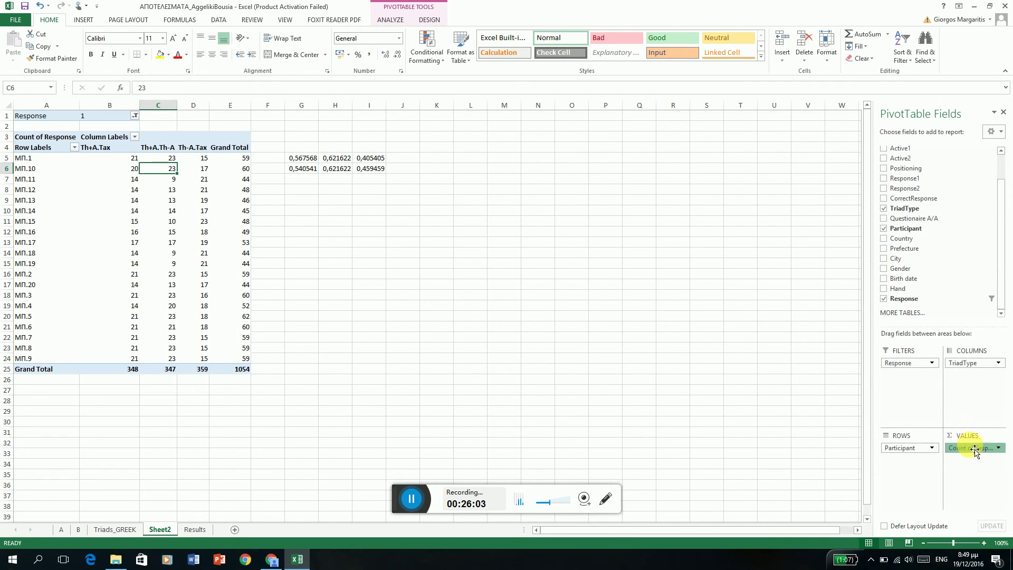
pyautogui.click(993, 448)
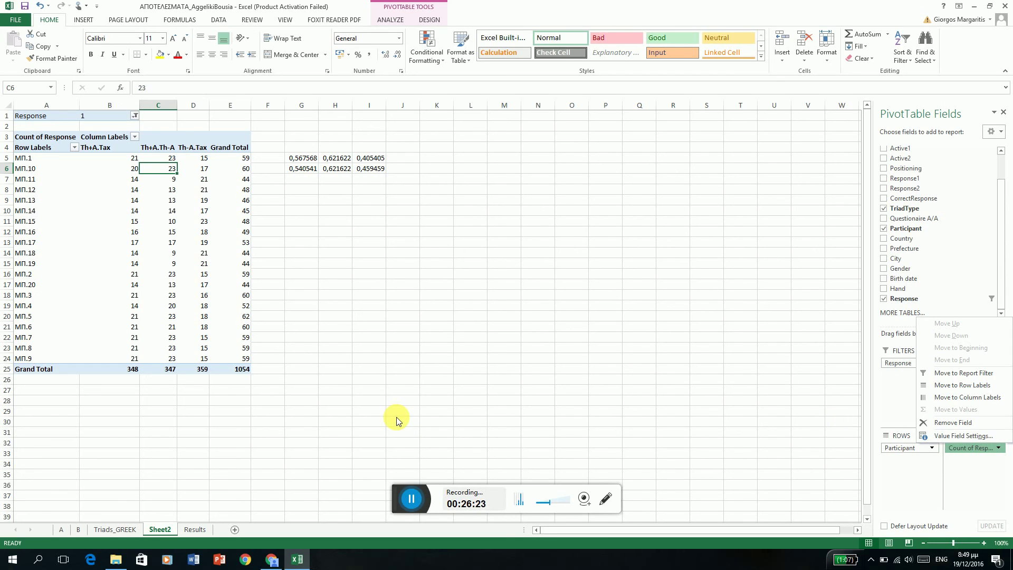
pyautogui.click(965, 435)
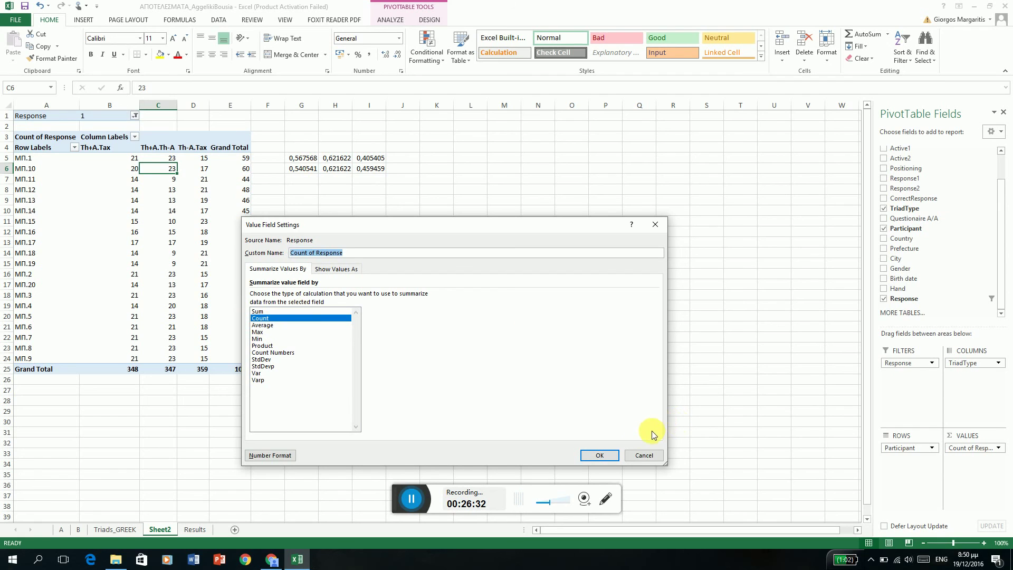
pyautogui.click(640, 455)
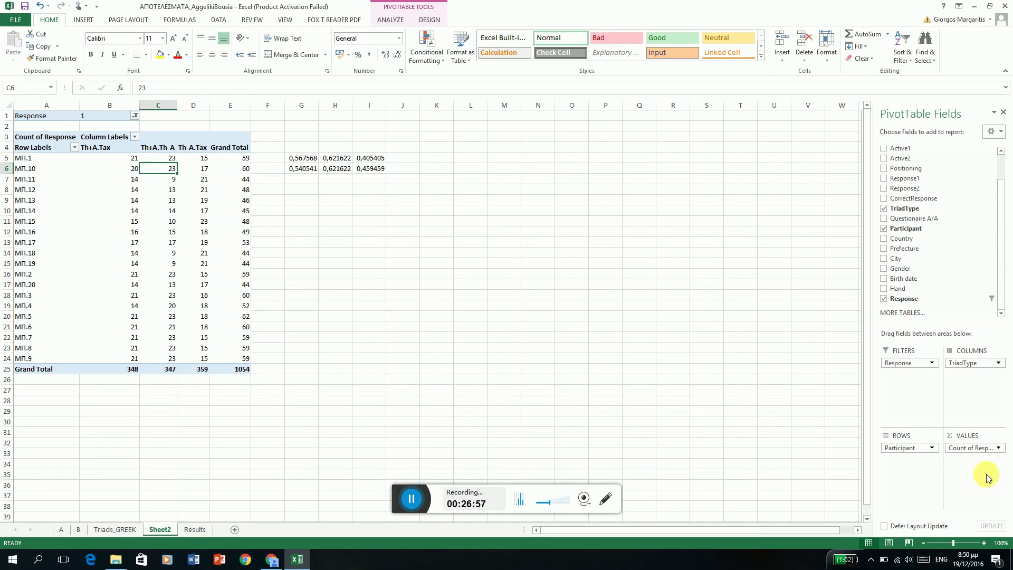
pyautogui.click(997, 449)
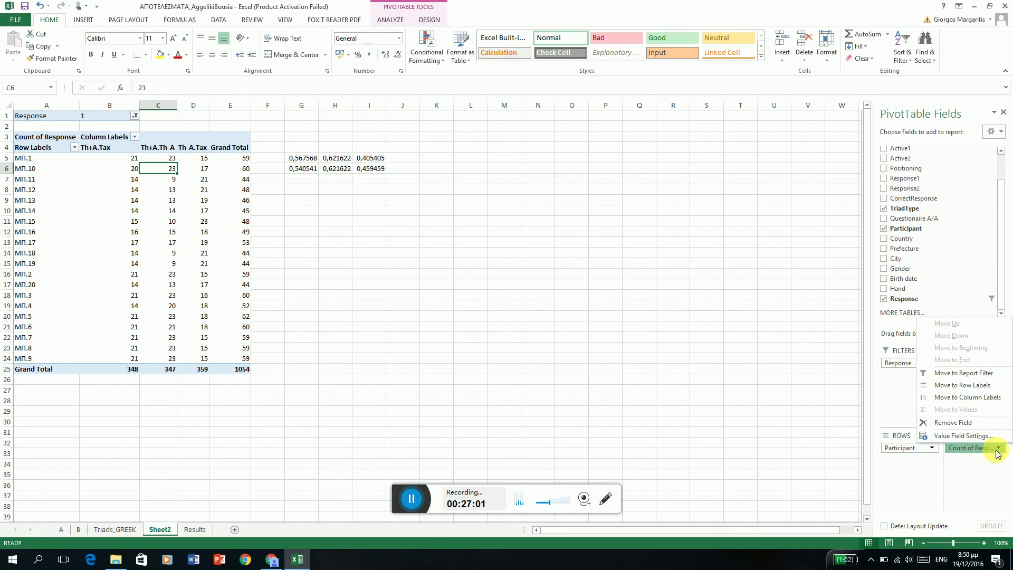
pyautogui.click(972, 436)
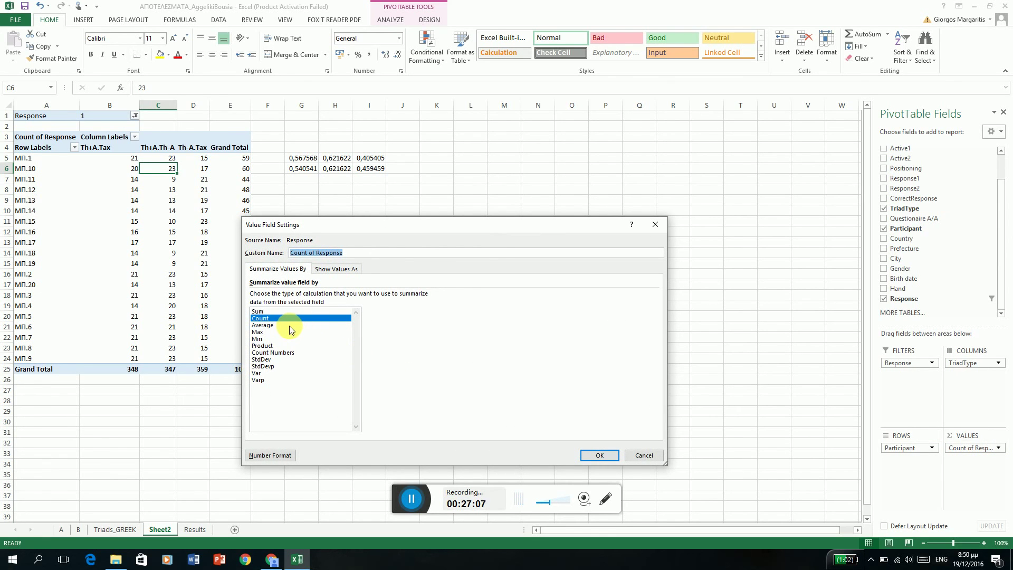
pyautogui.click(645, 456)
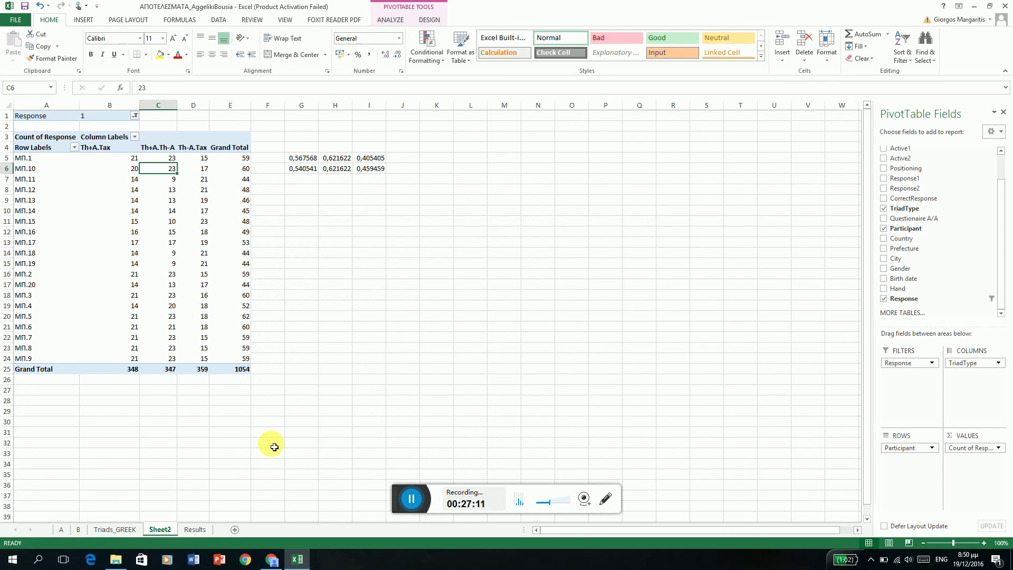
pyautogui.click(194, 530)
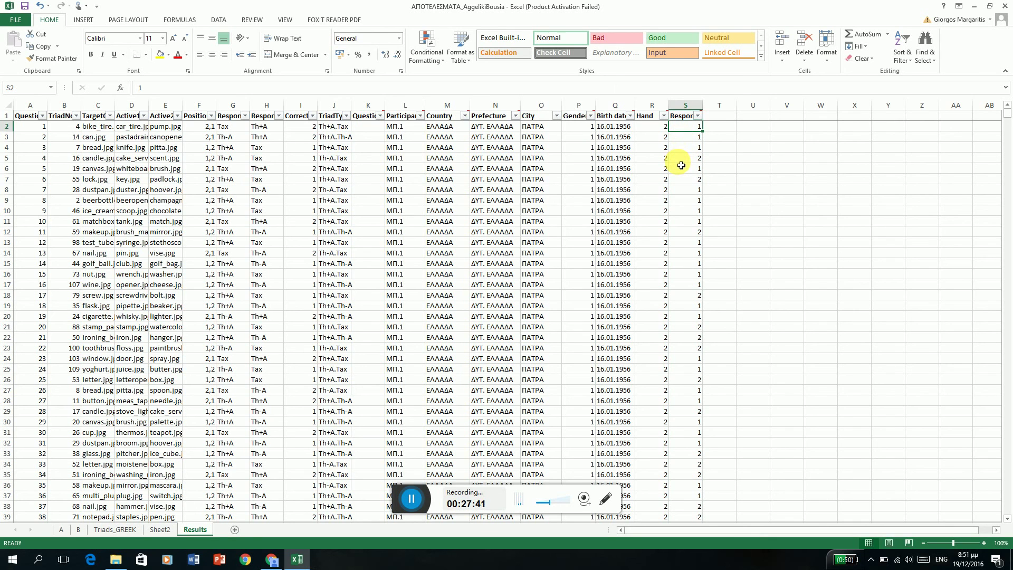
pyautogui.click(156, 532)
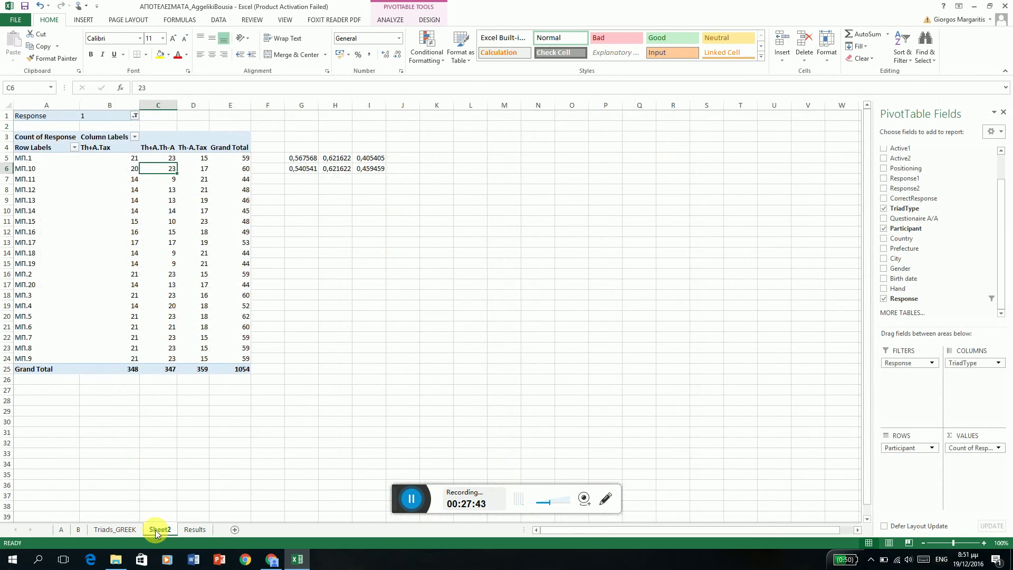
pyautogui.click(133, 162)
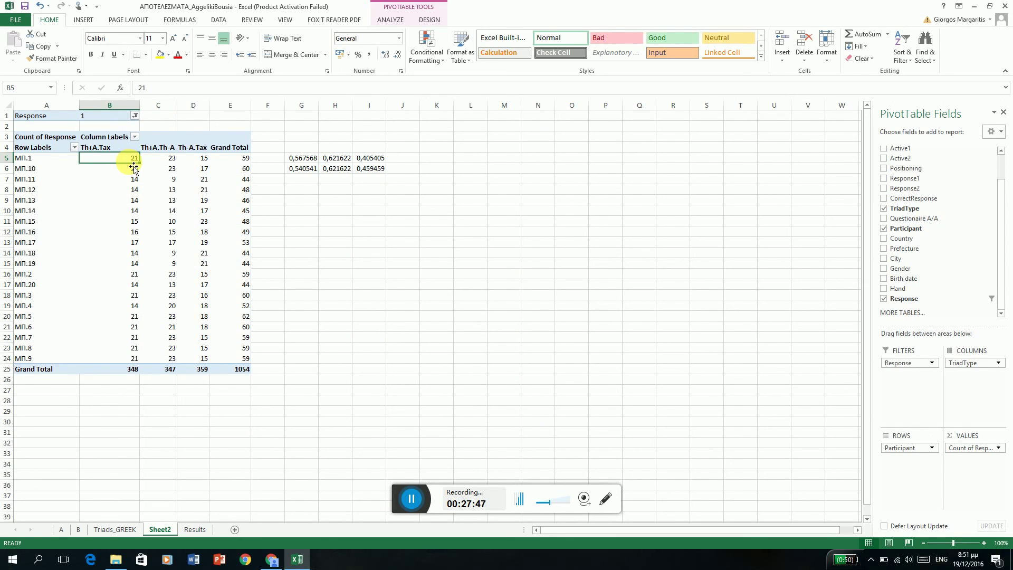
pyautogui.click(240, 159)
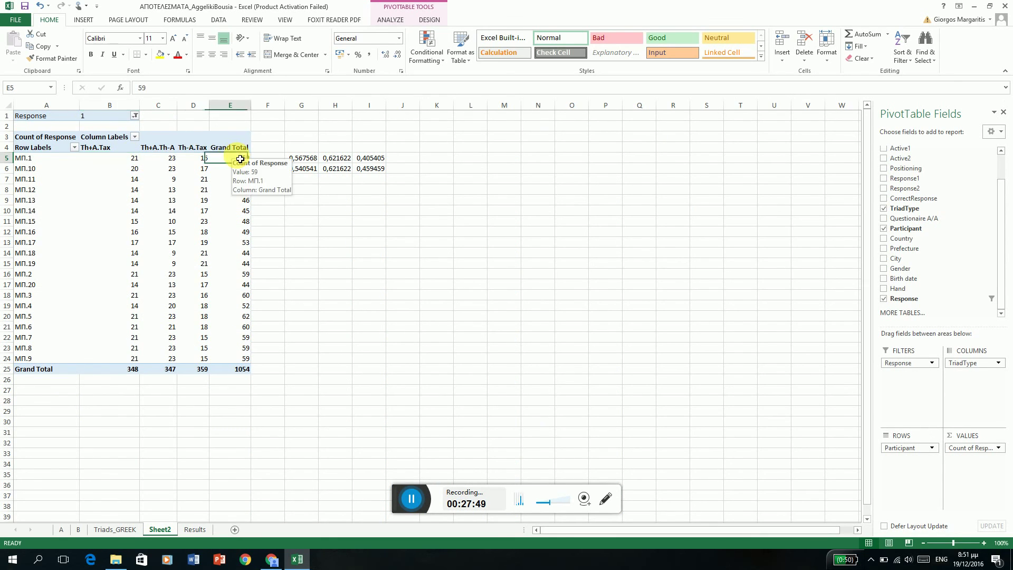
pyautogui.click(135, 116)
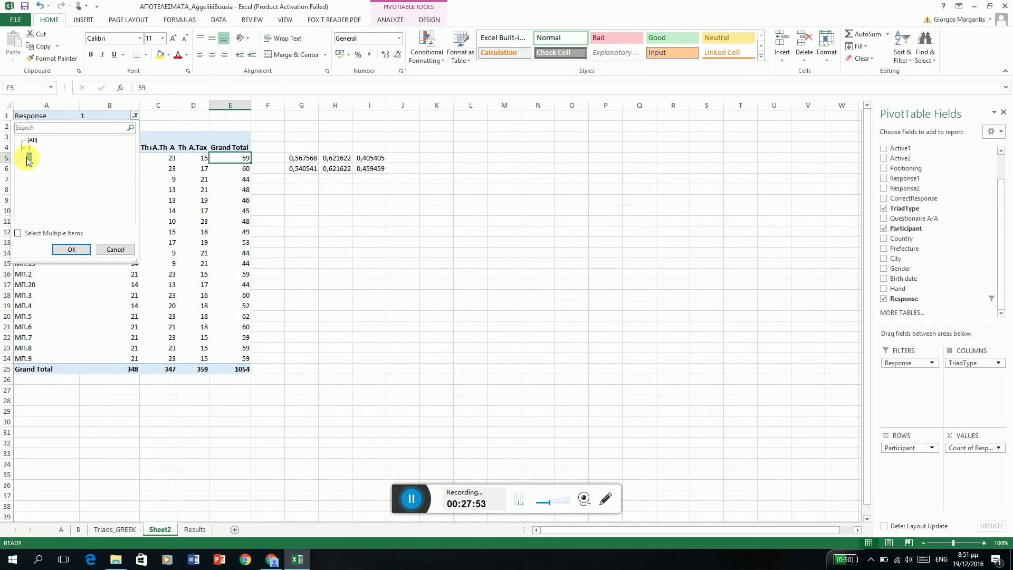
pyautogui.click(68, 253)
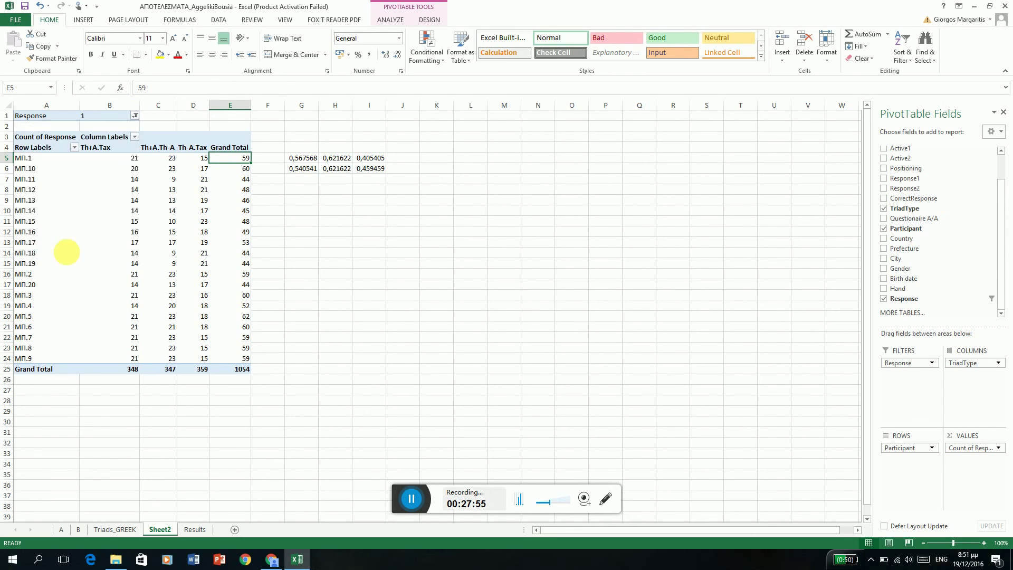
pyautogui.moveTo(229, 158)
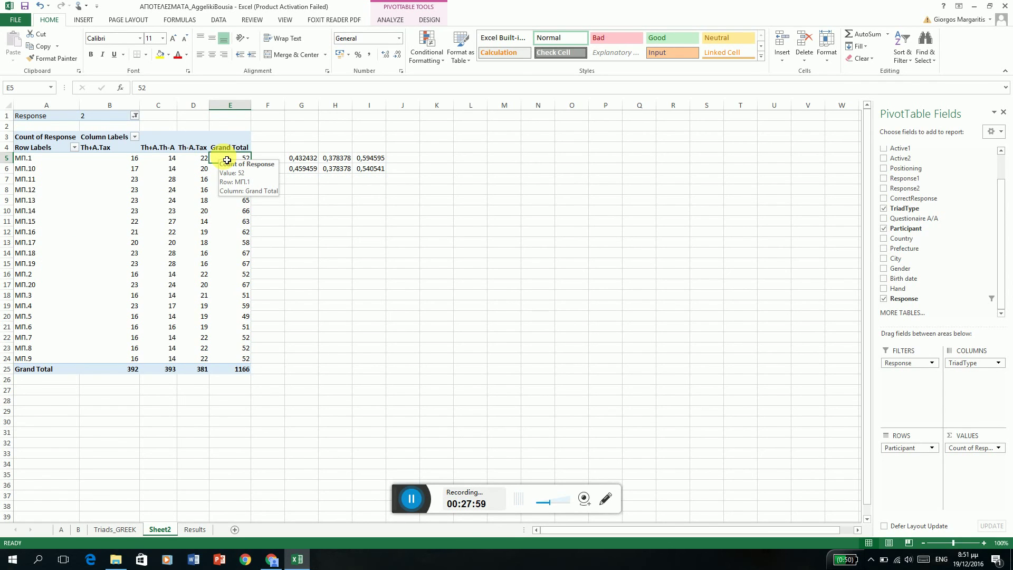
pyautogui.click(135, 116)
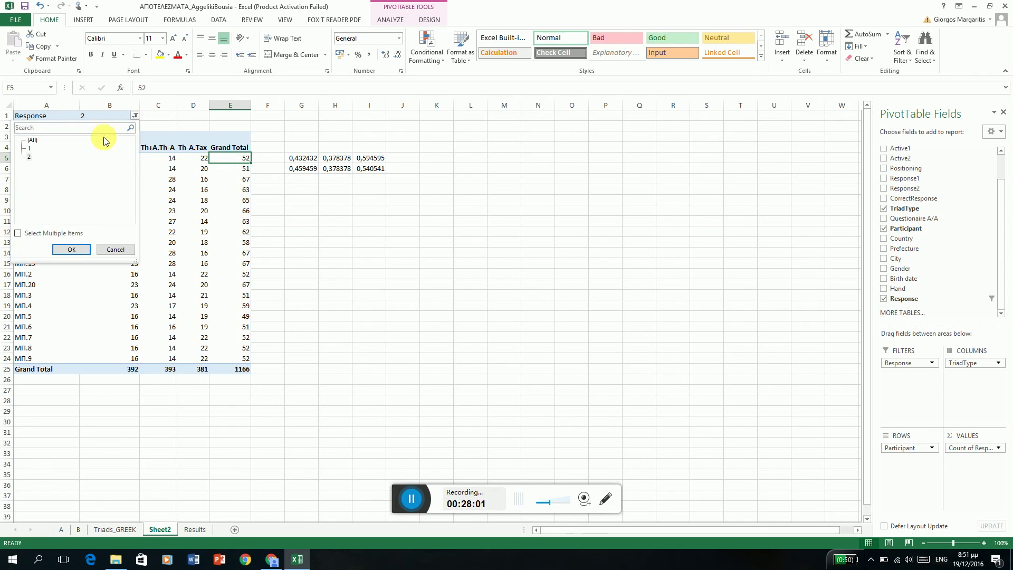
pyautogui.click(29, 149)
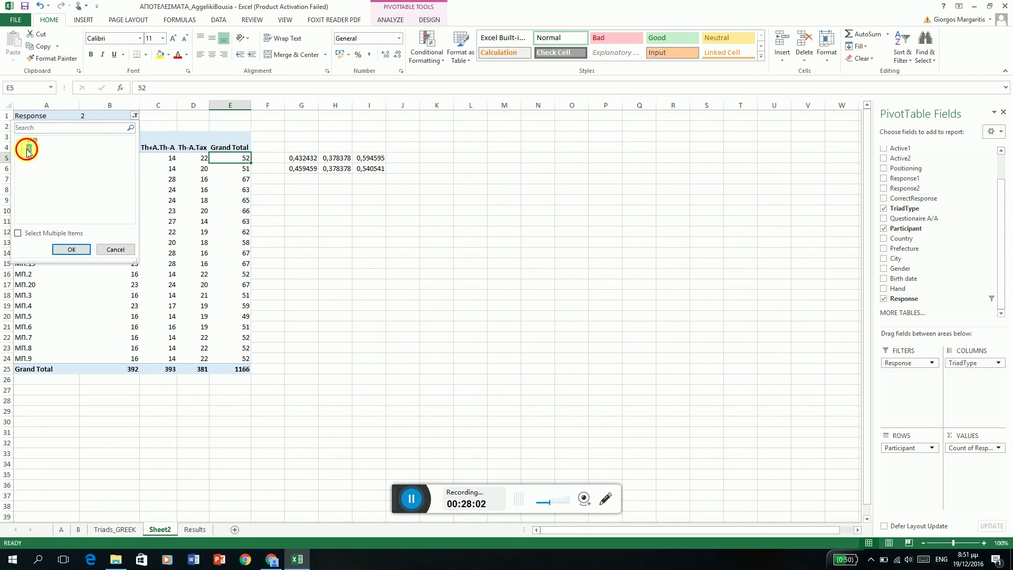
pyautogui.click(62, 256)
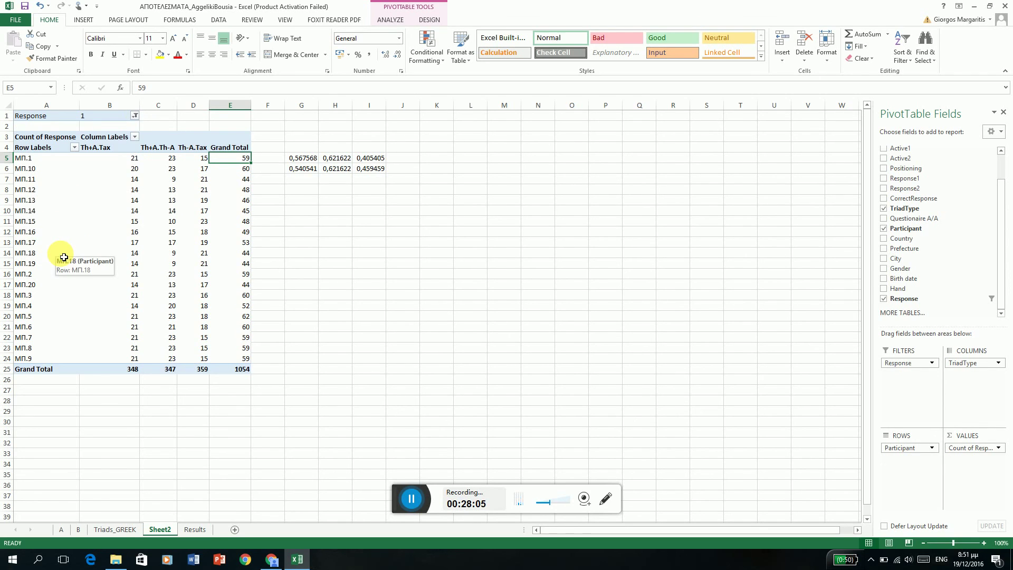